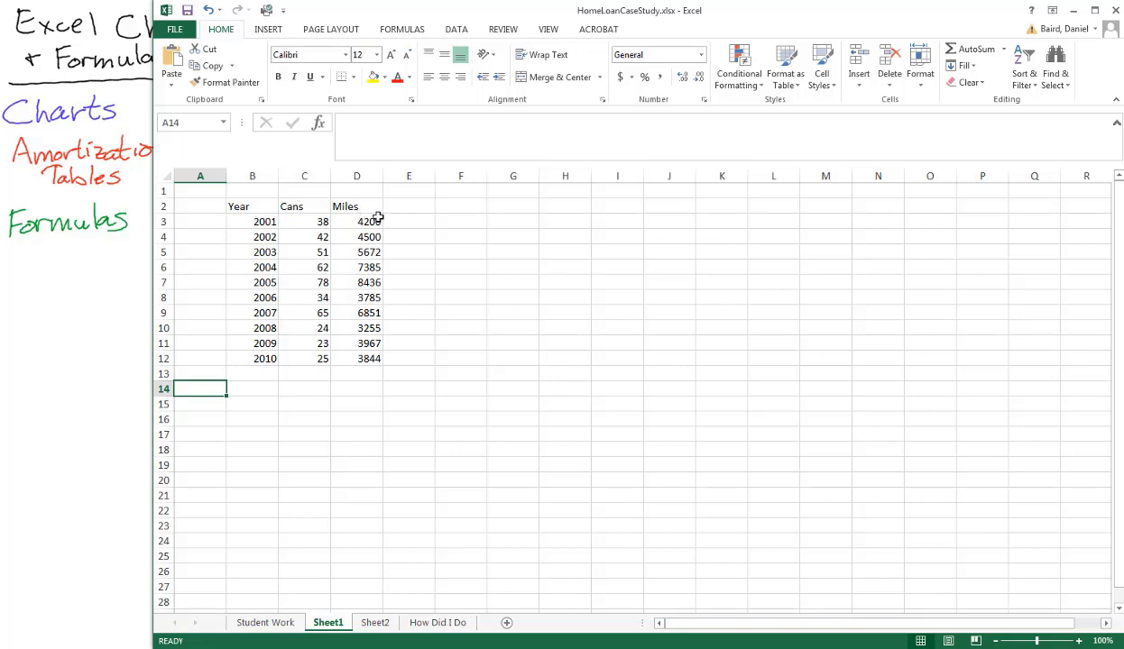
Step: Select the Year and Cans data in B2:C12, browse the line charts and preview a 3-D clustered column chart
drag(233, 208, 364, 362)
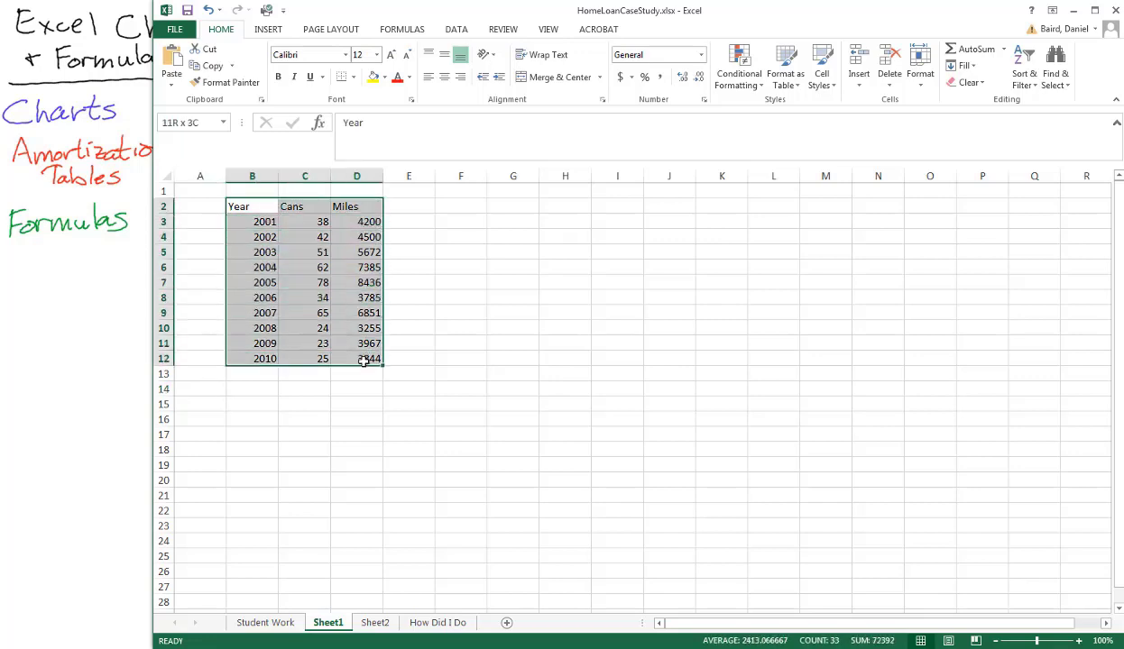
click(293, 295)
drag(238, 211, 301, 361)
click(269, 30)
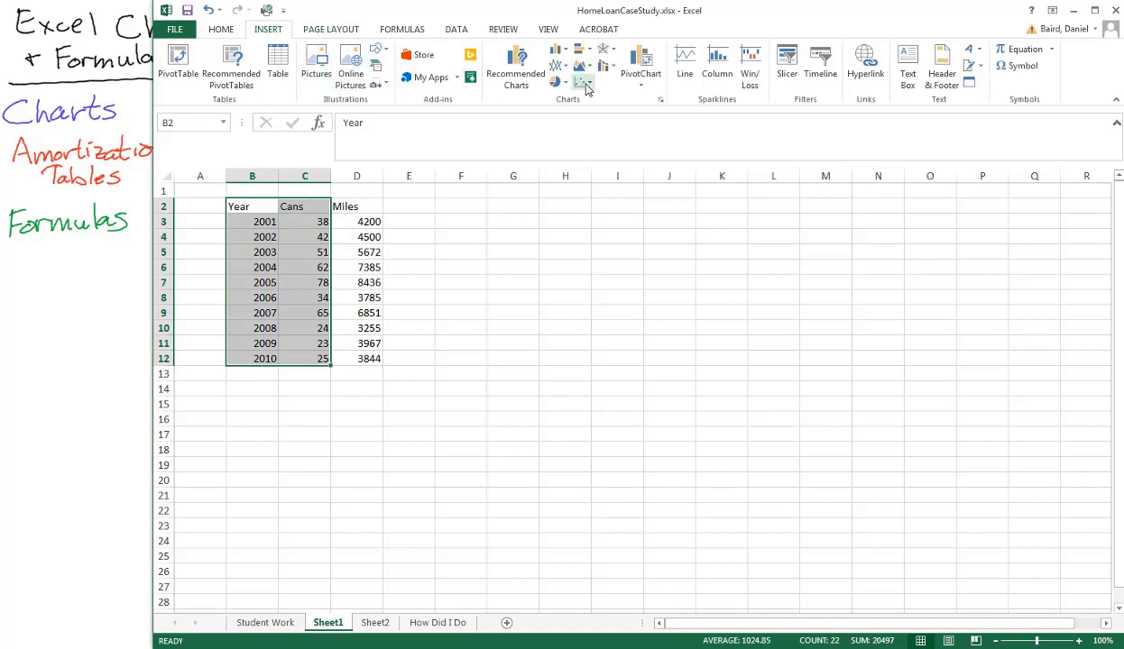
click(563, 68)
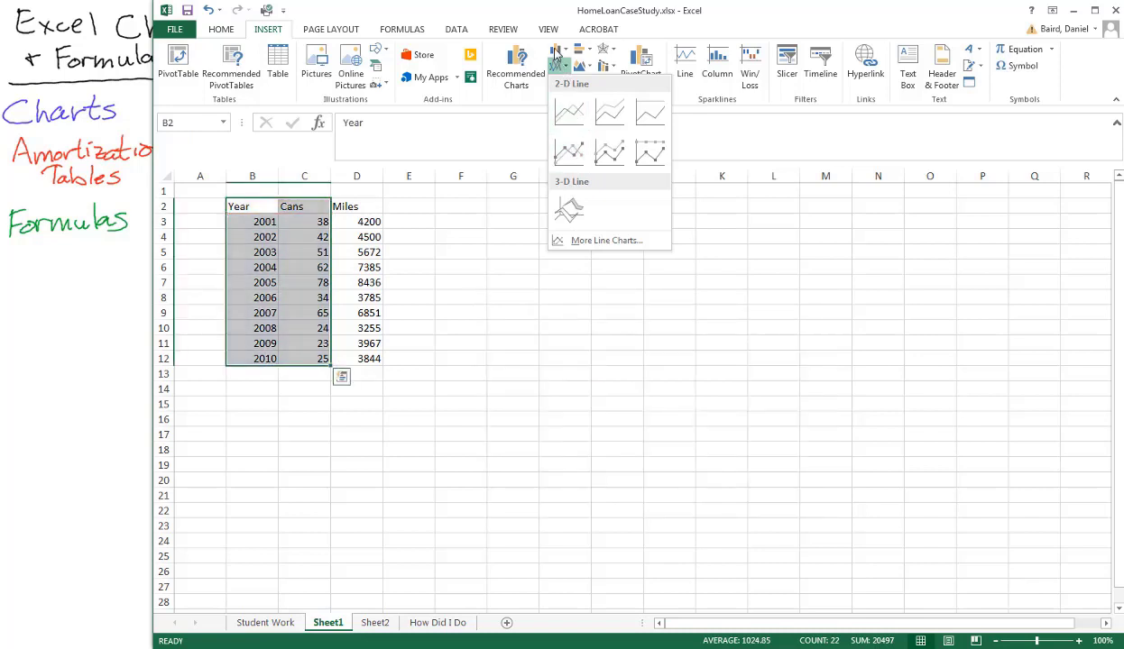
click(557, 51)
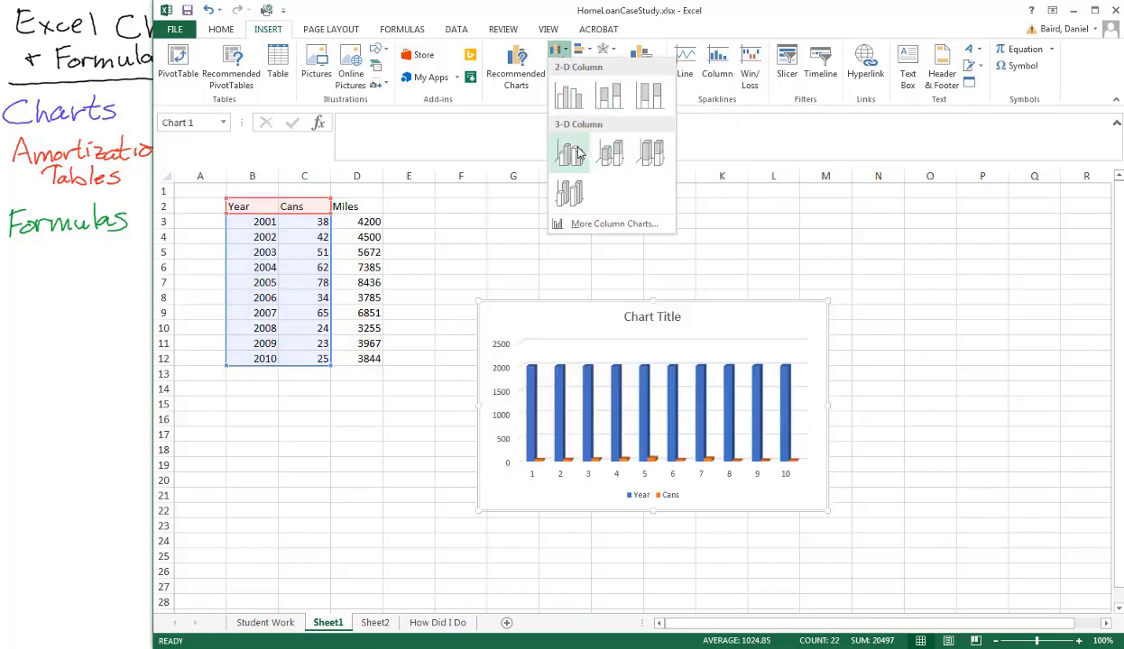
click(491, 16)
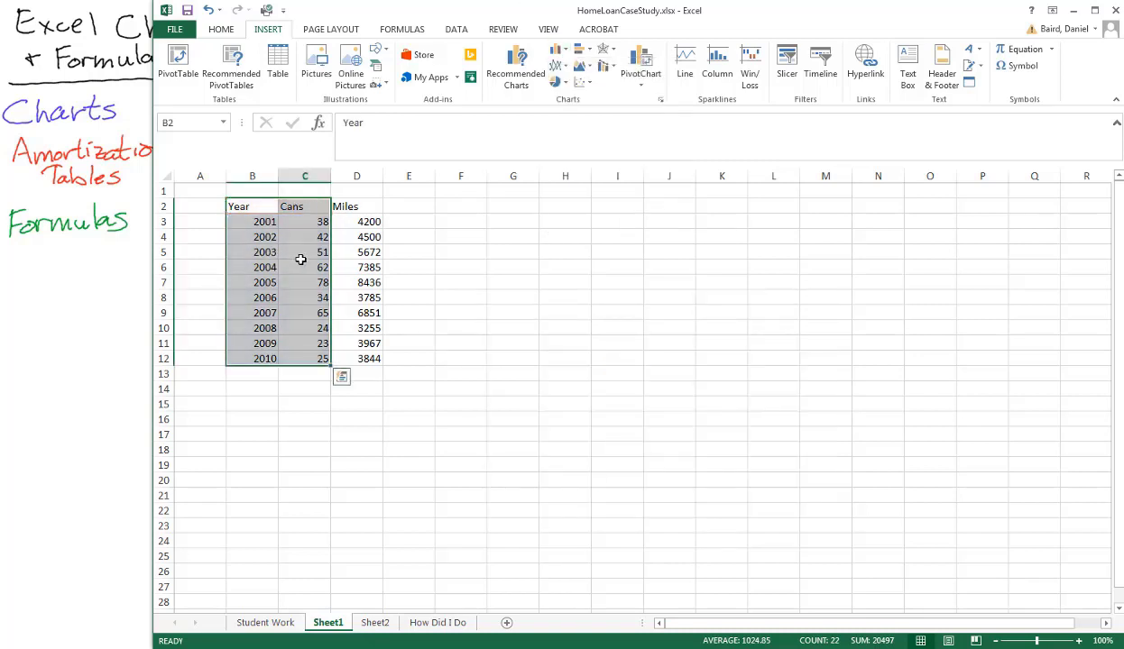
Step: Insert a Scatter with Straight Lines and Markers chart of Cans by Year and delete it
click(579, 82)
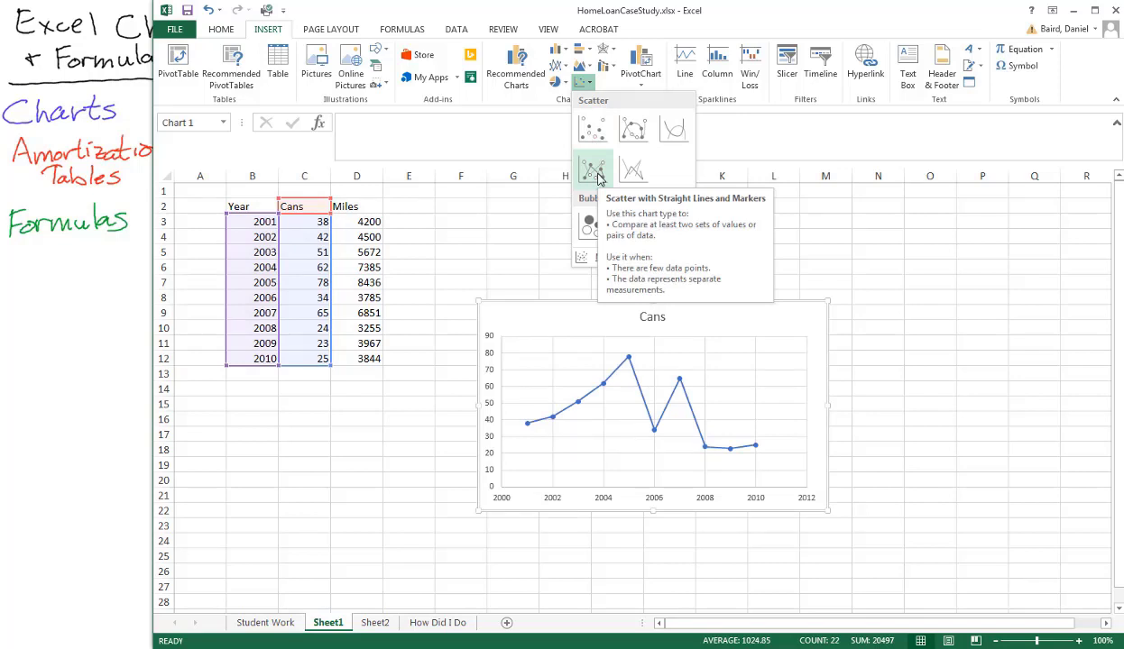
click(596, 177)
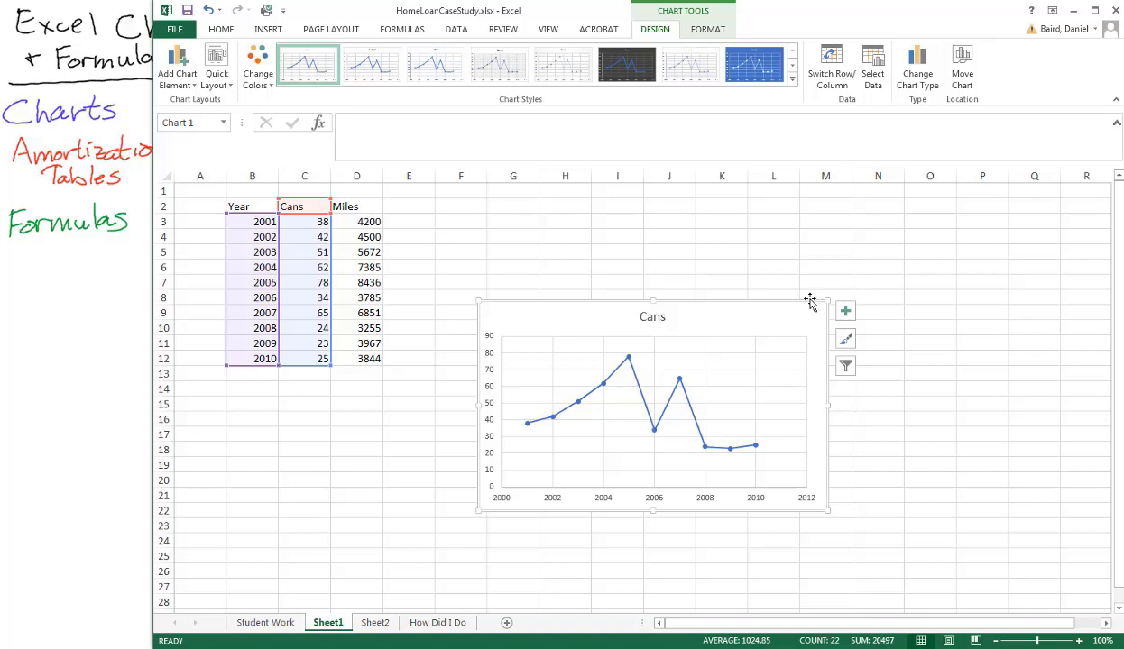
key(Delete)
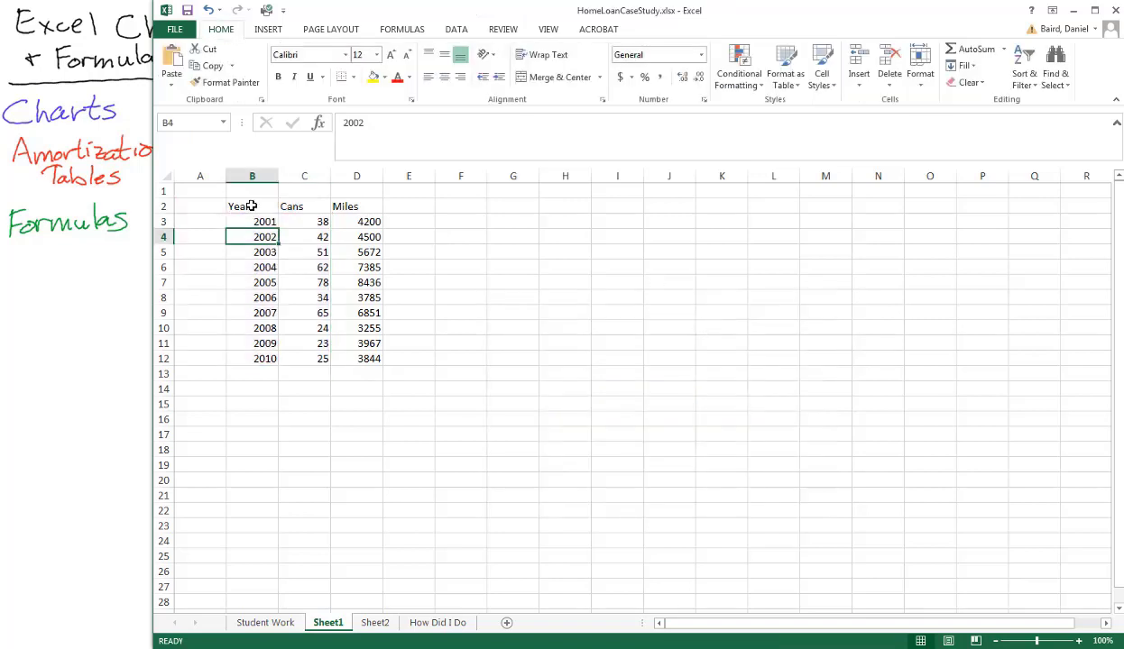
Step: Preview a 2-D line chart for the Year, Cans and Miles data in B2:D12
drag(251, 207, 366, 358)
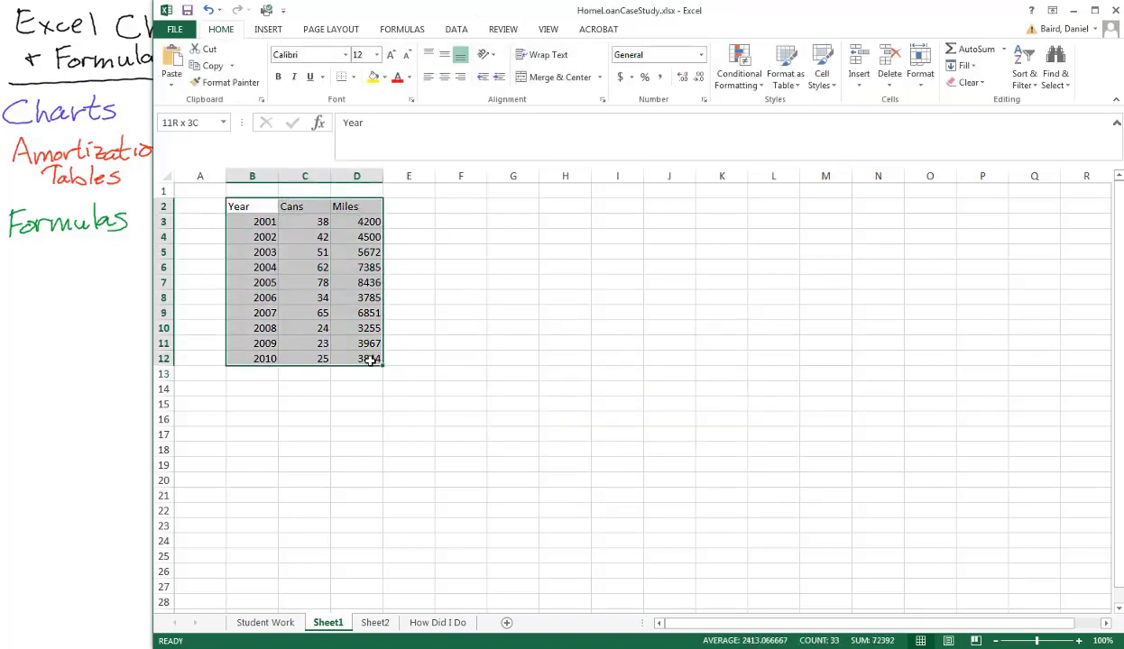
click(265, 29)
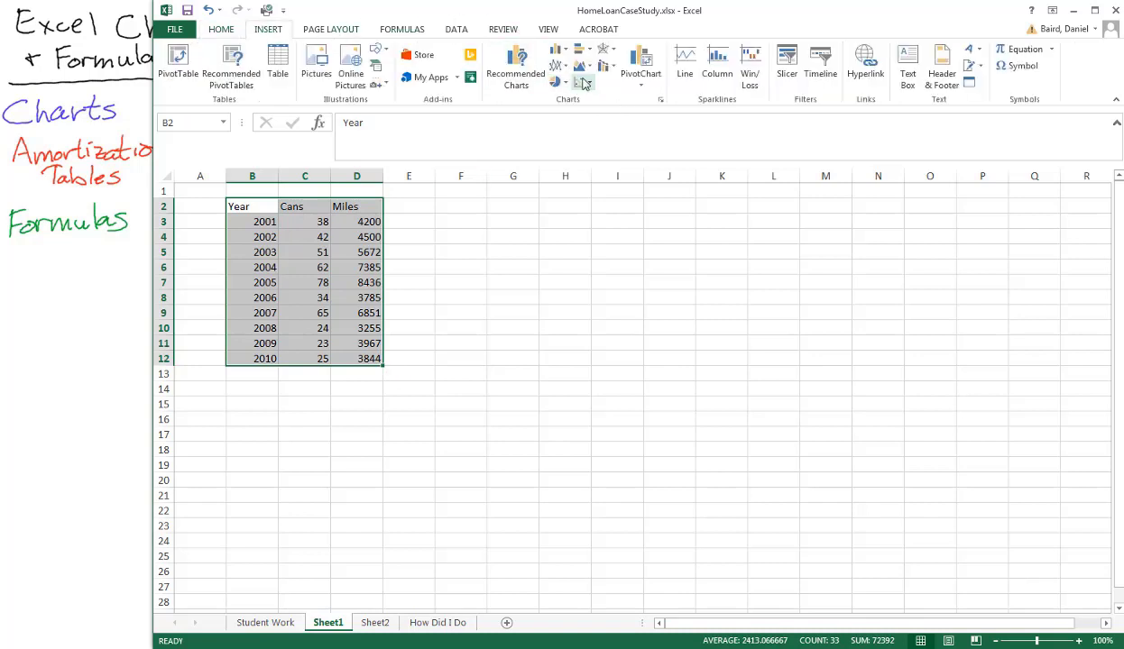
click(559, 64)
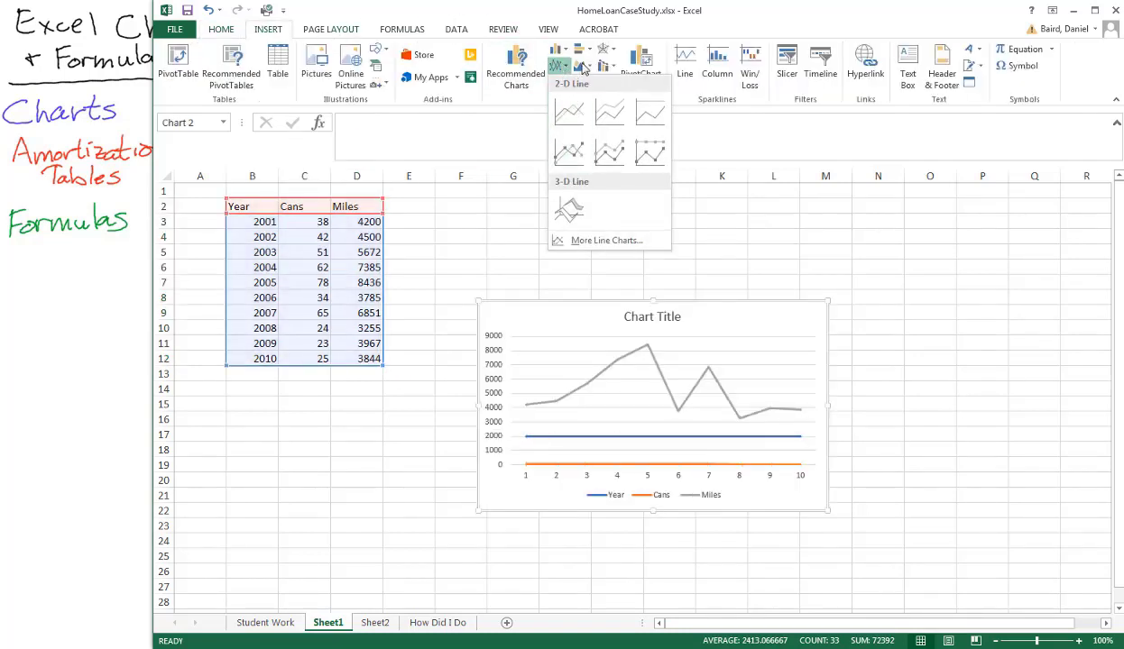
click(536, 17)
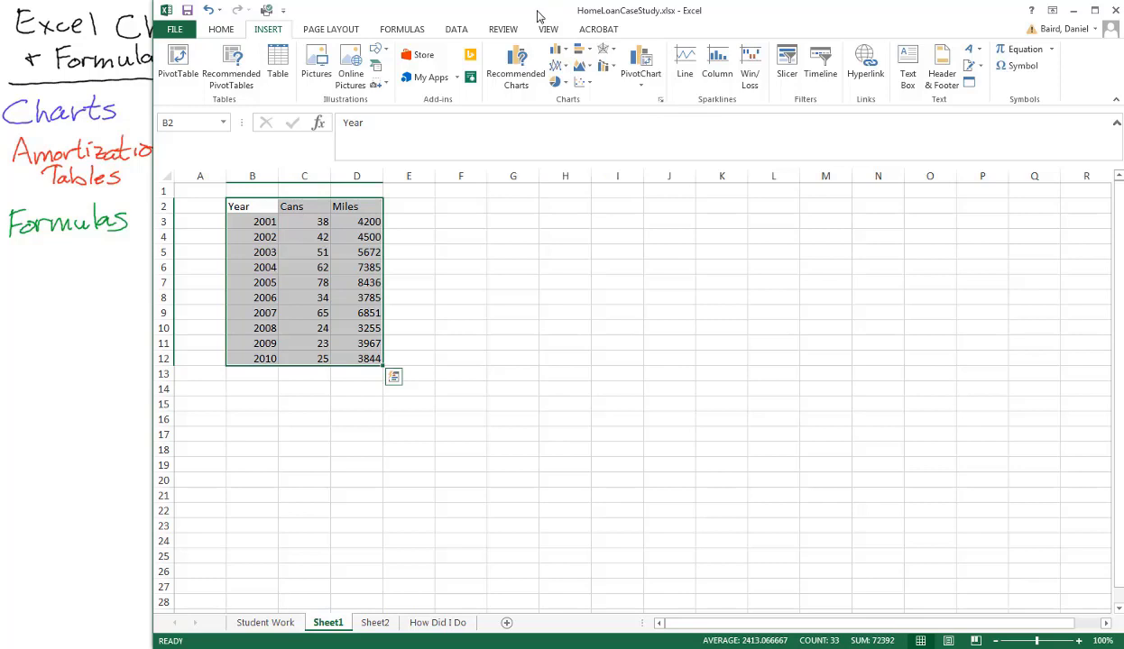
Step: Insert a Scatter with Straight Lines and Markers chart of Cans and Miles by Year and delete it
click(581, 81)
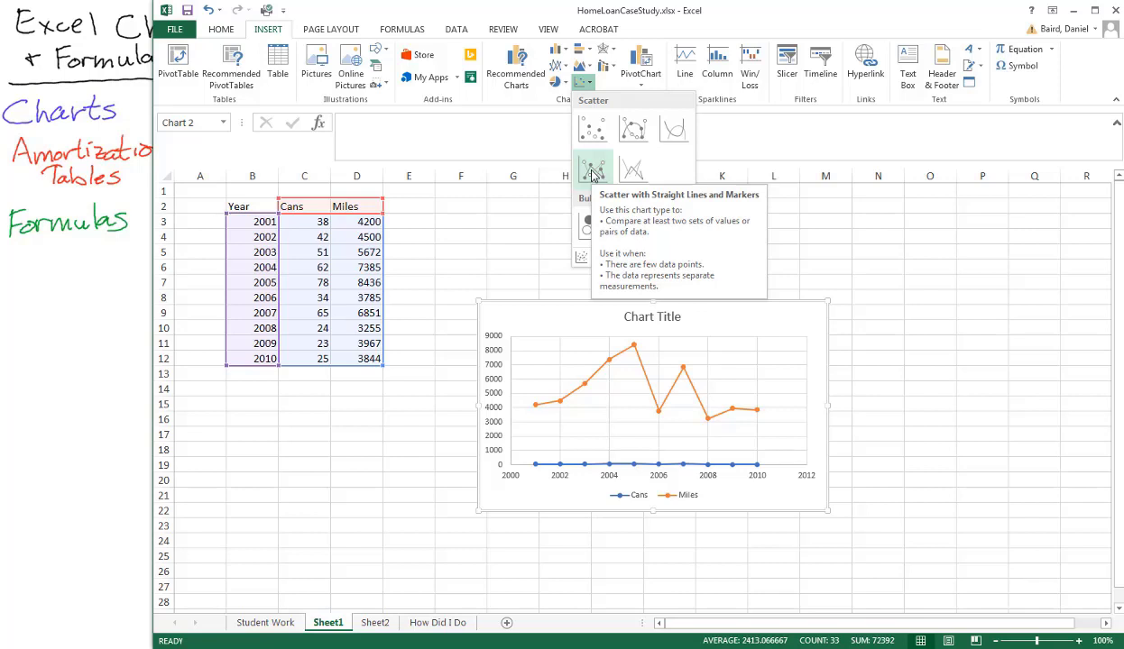
click(592, 171)
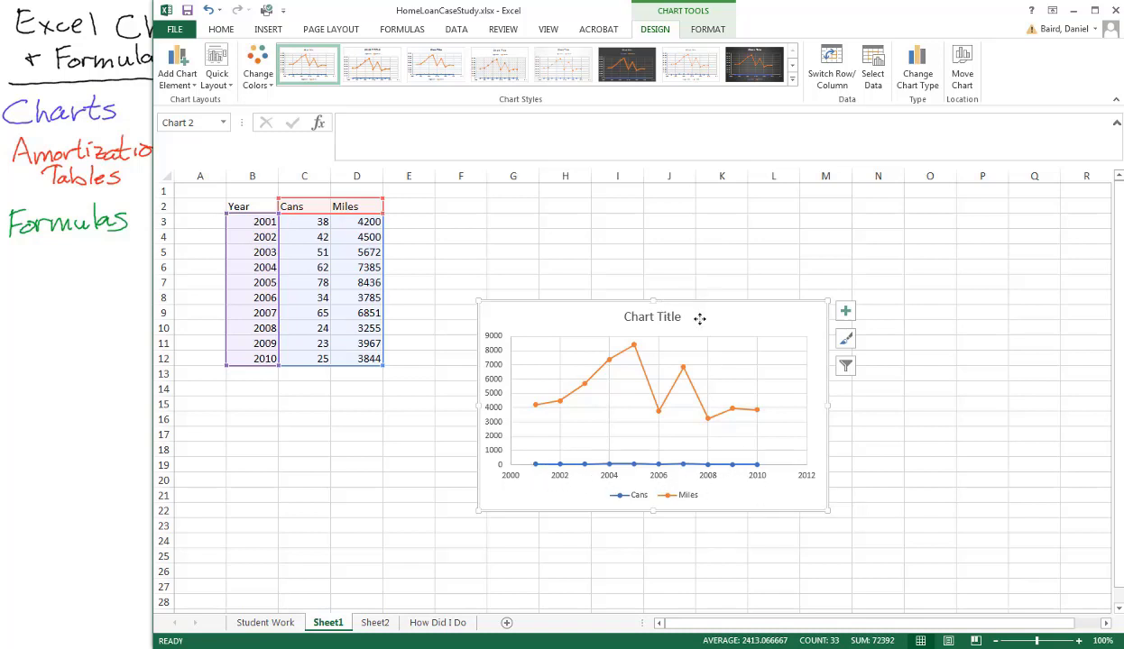
key(Delete)
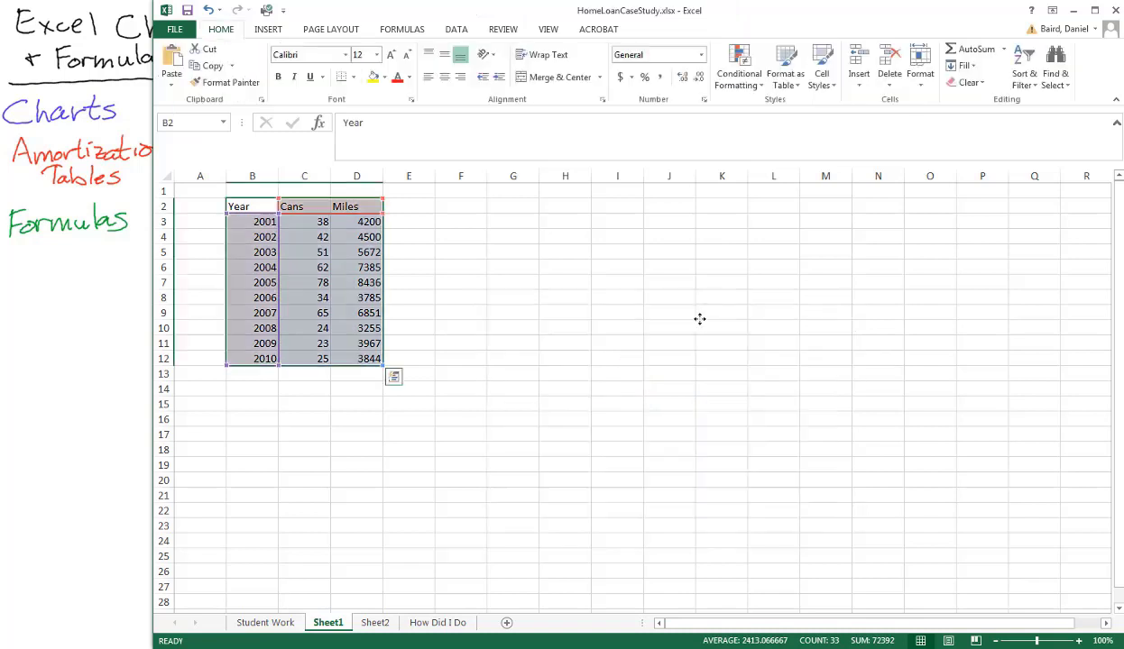
Step: Insert a markers-only scatter chart of Miles against Cans from the data in C2:D12
click(256, 223)
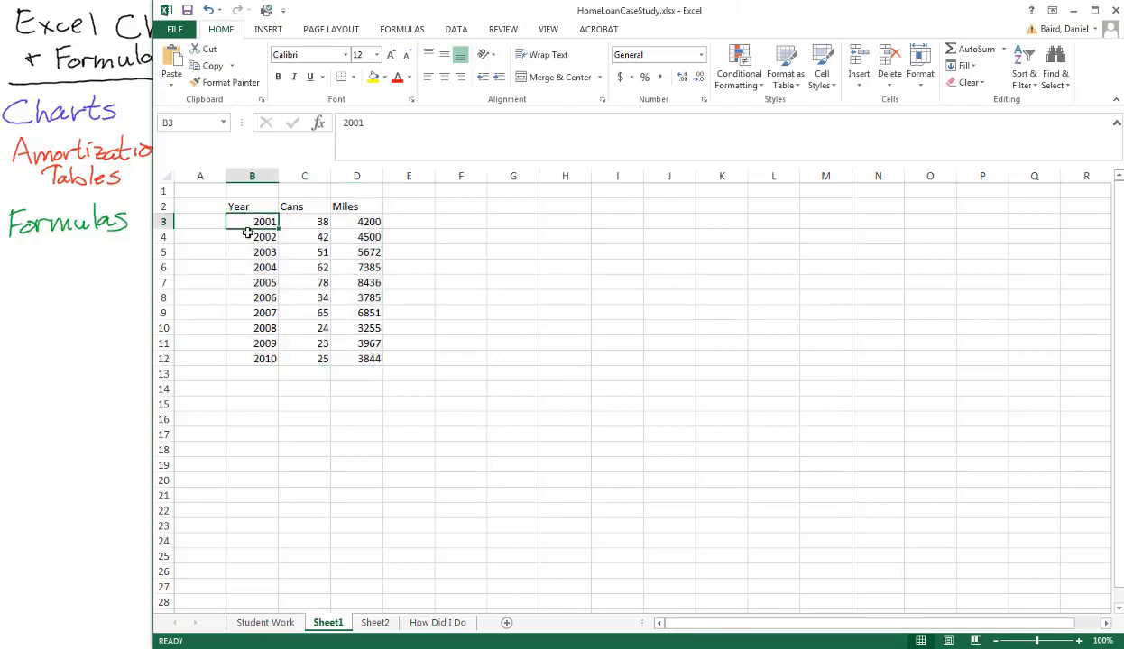
drag(289, 205, 371, 359)
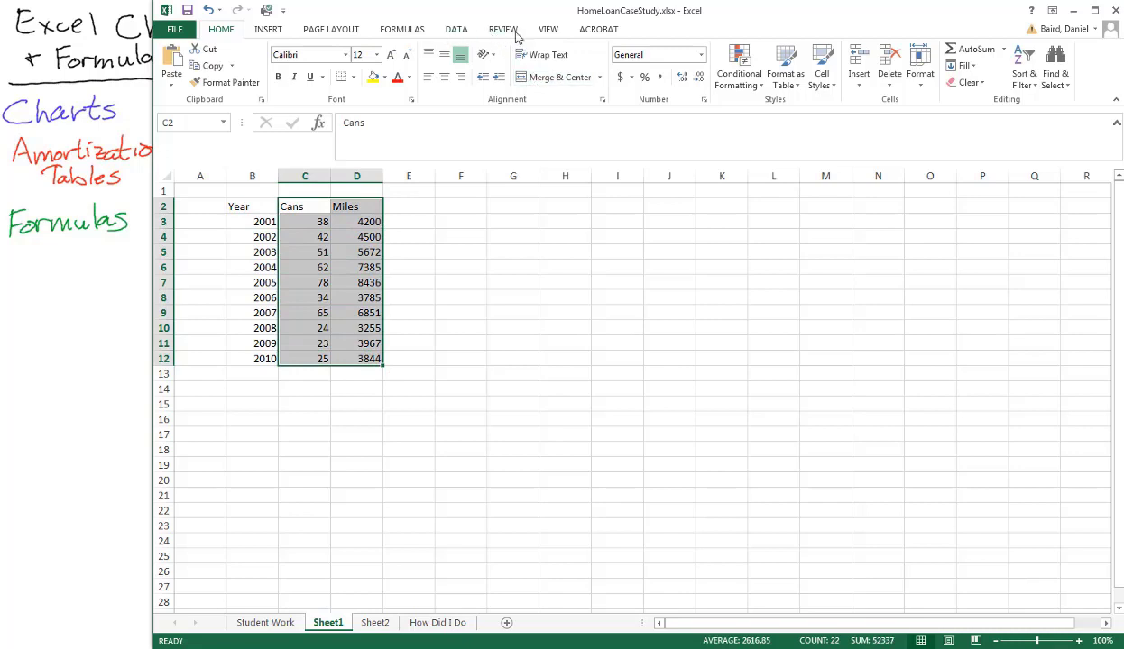
click(269, 30)
click(583, 82)
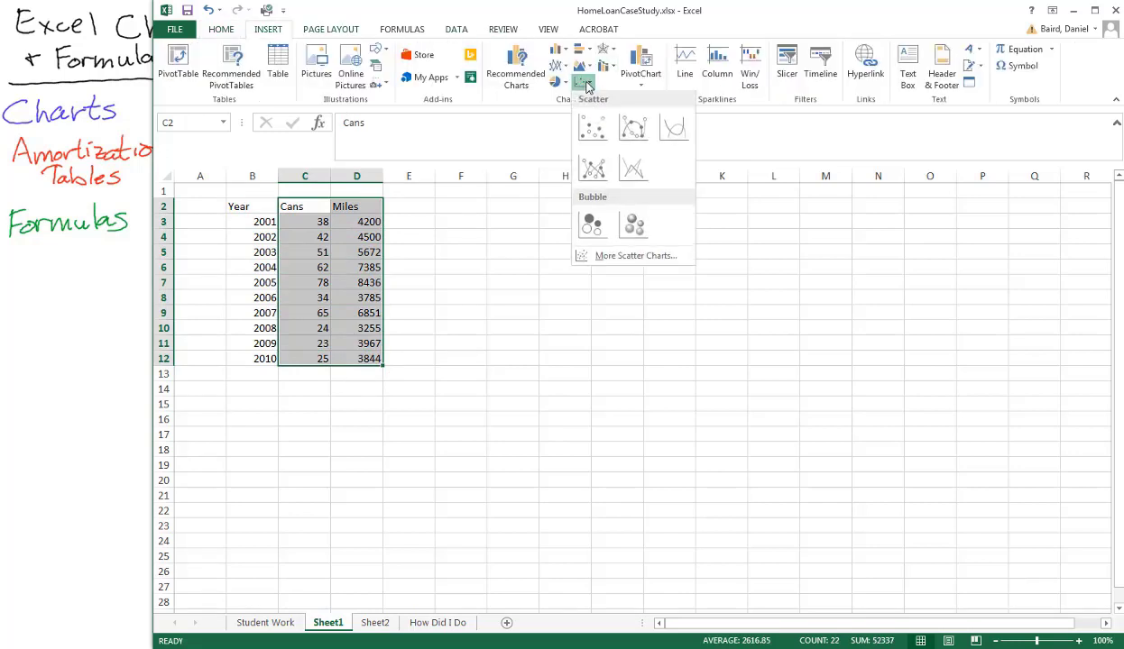
click(592, 131)
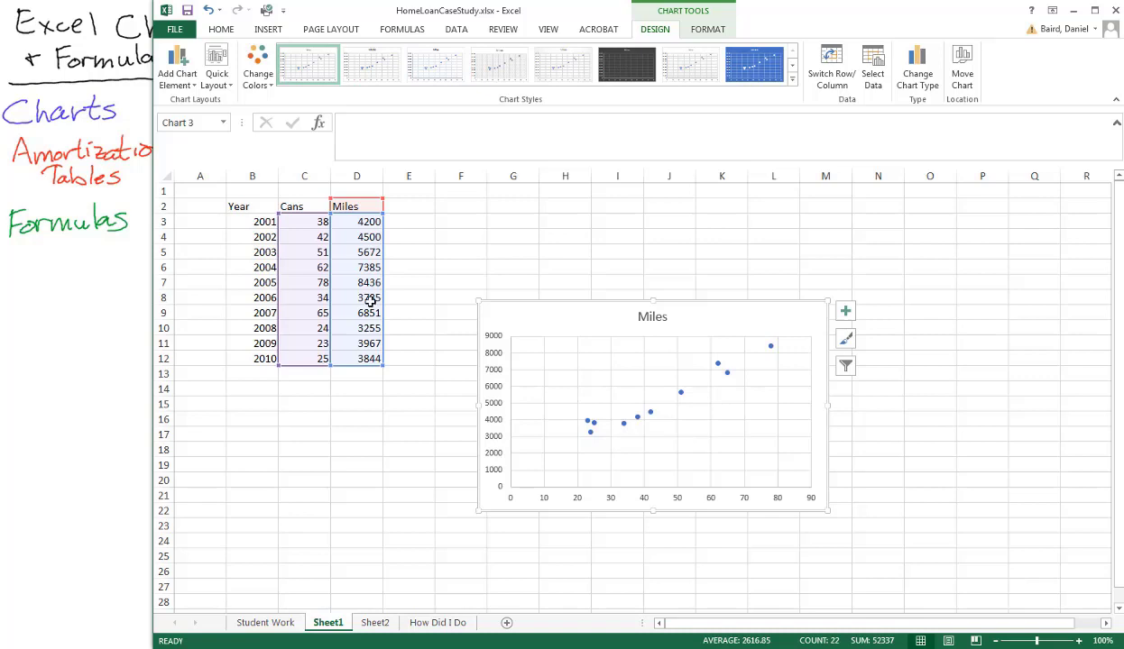
Step: On Sheet2, enter 3000 as the Beginning Balance for month 1 in B5
key(ctrl+Page_Down)
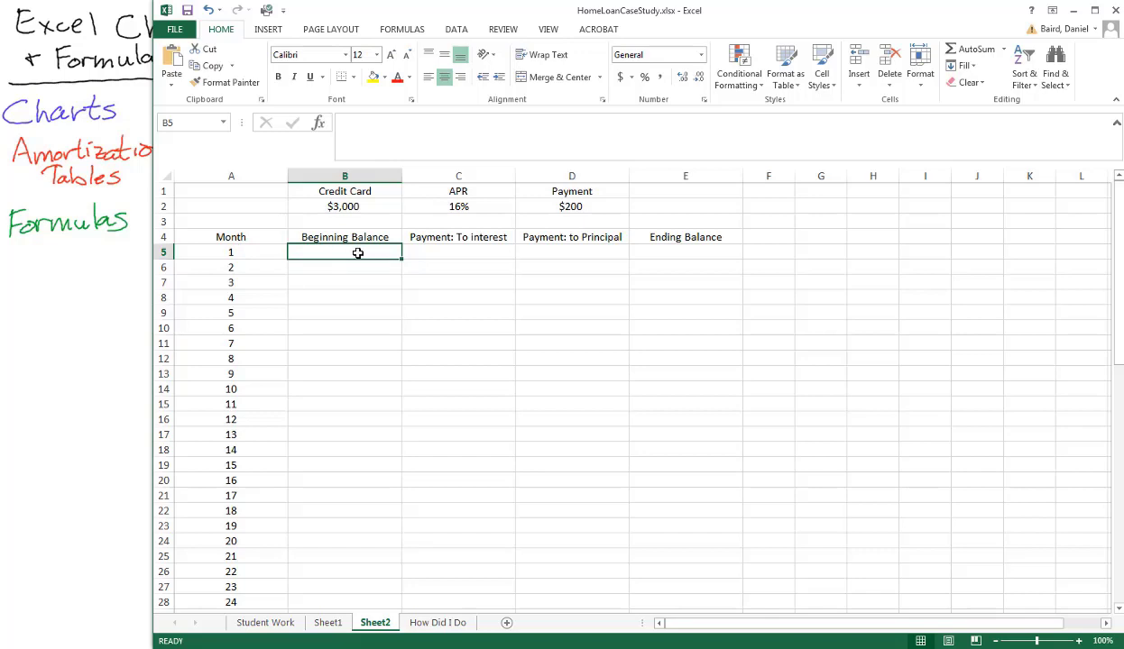
text(300)
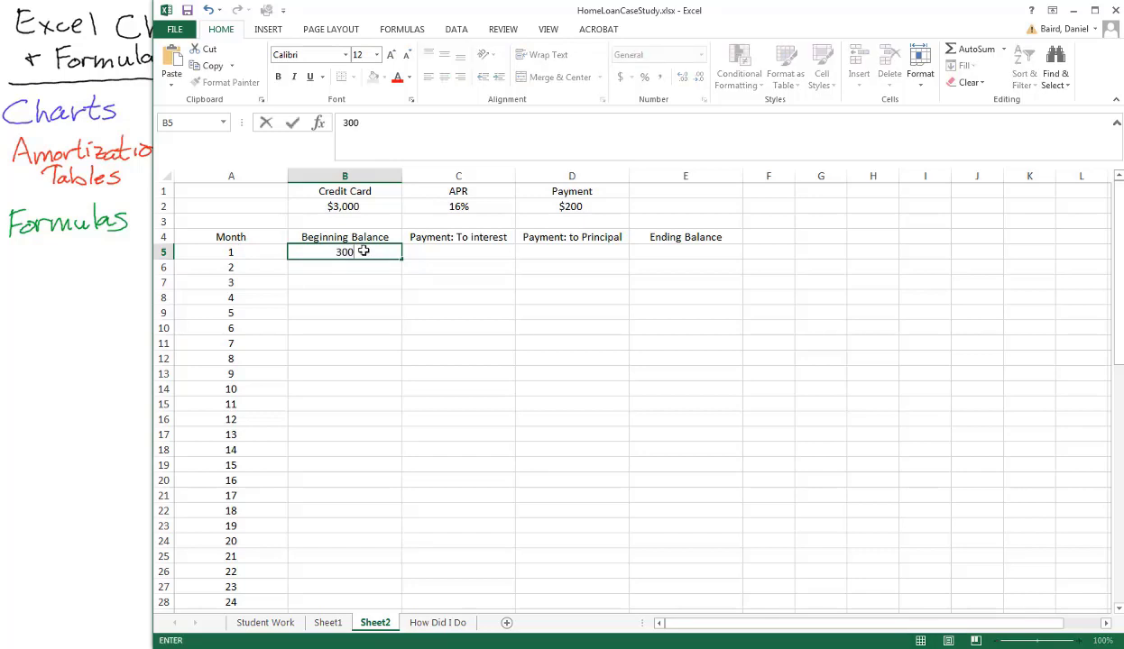
text(0)
click(335, 252)
key(Tab)
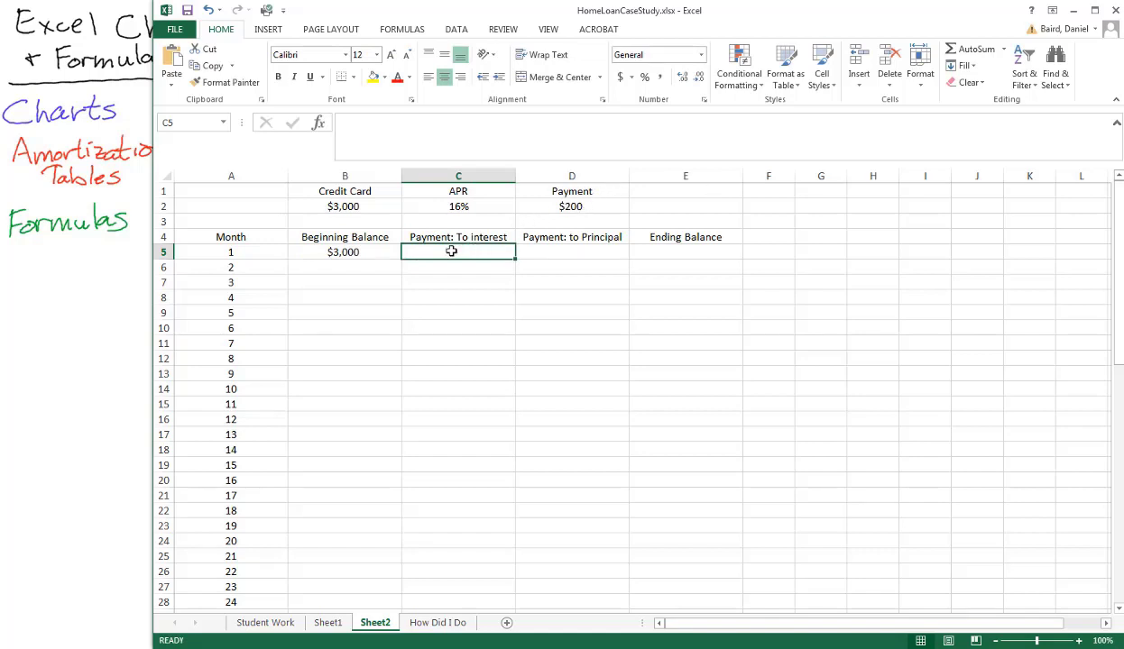
Step: Enter the formula =.16/12*B5 in C5 to calculate month 1's payment to interest
text(=.1)
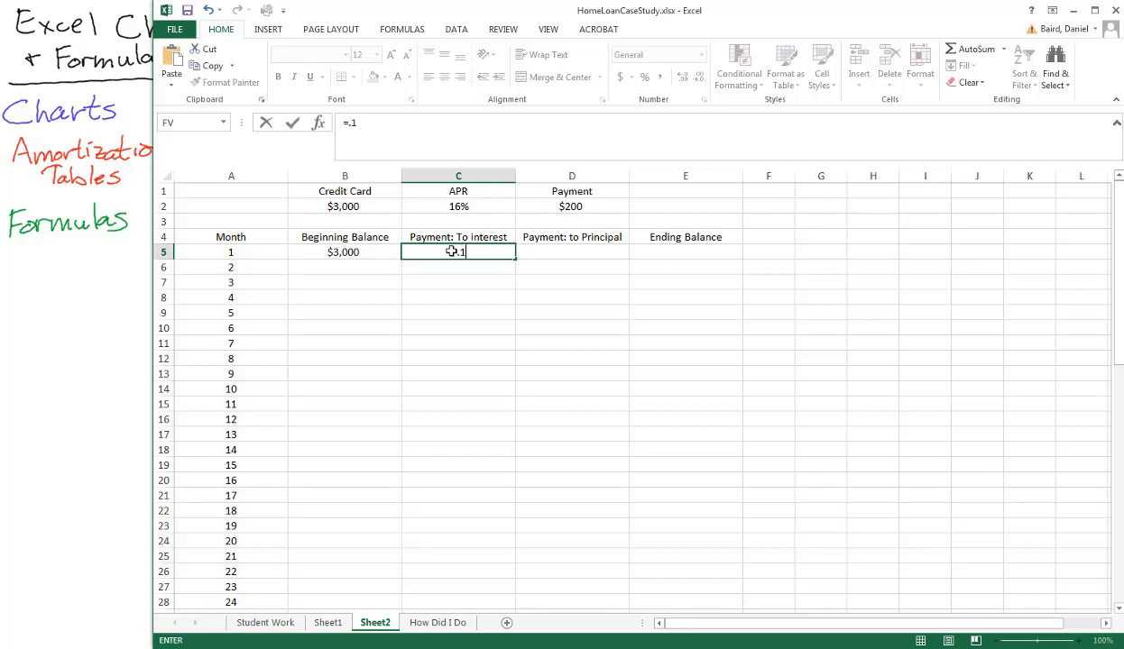
text(2)
text(*)
click(335, 253)
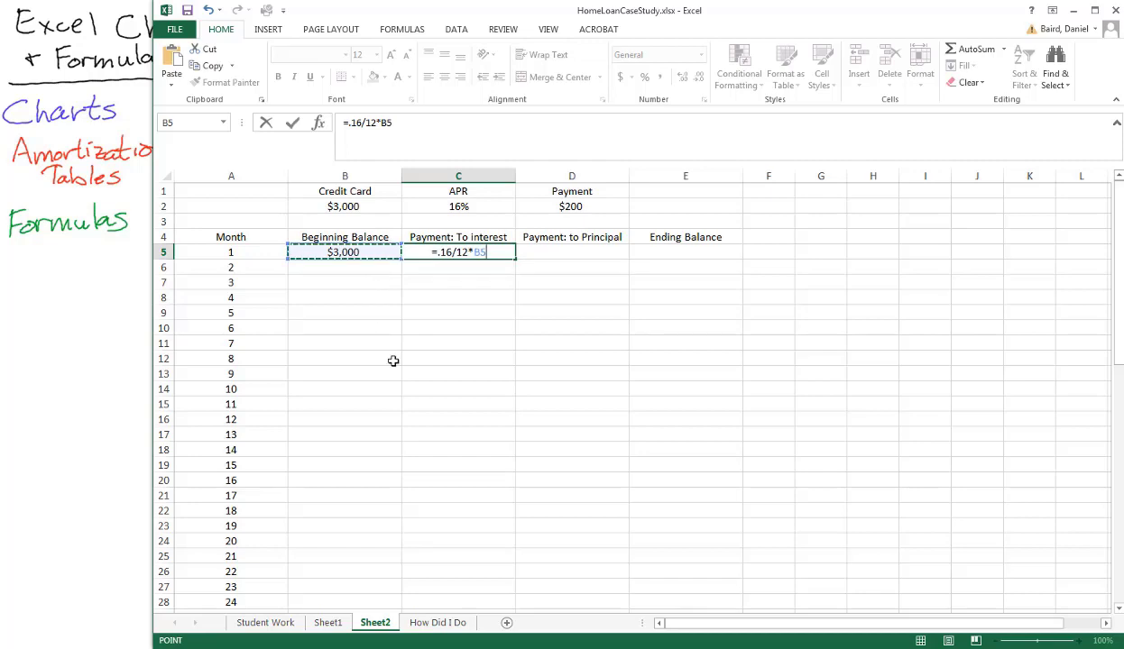
key(Return)
click(462, 252)
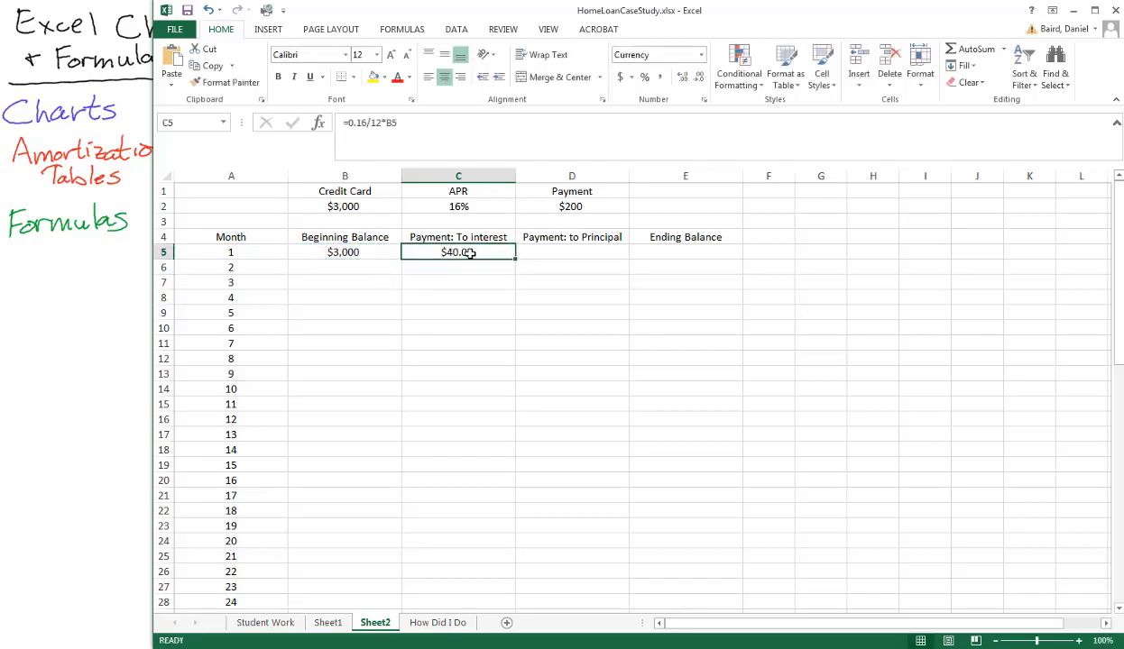
Step: Enter the formula =200-C5 in D5 to calculate month 1's payment to principal
click(561, 252)
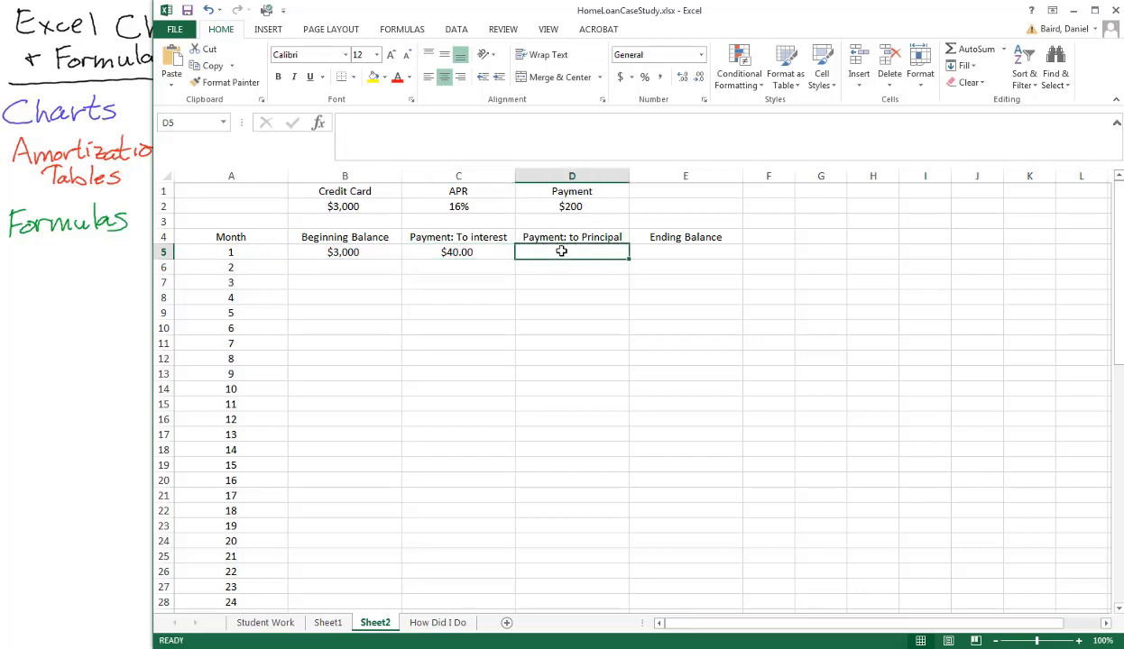
text(=)
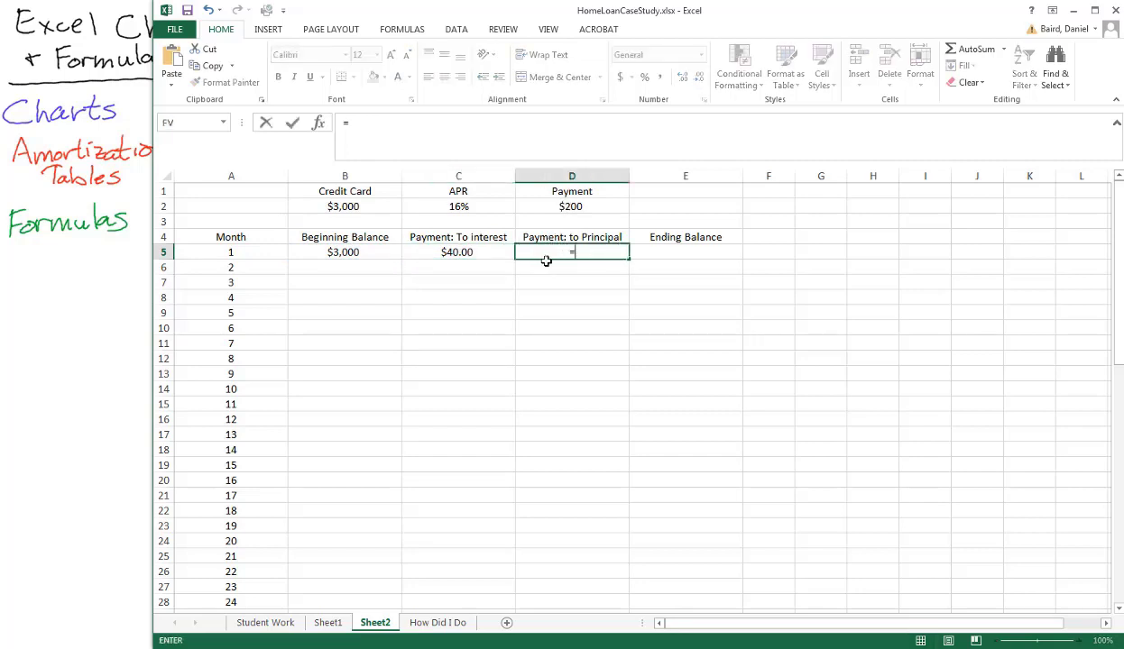
text(200-)
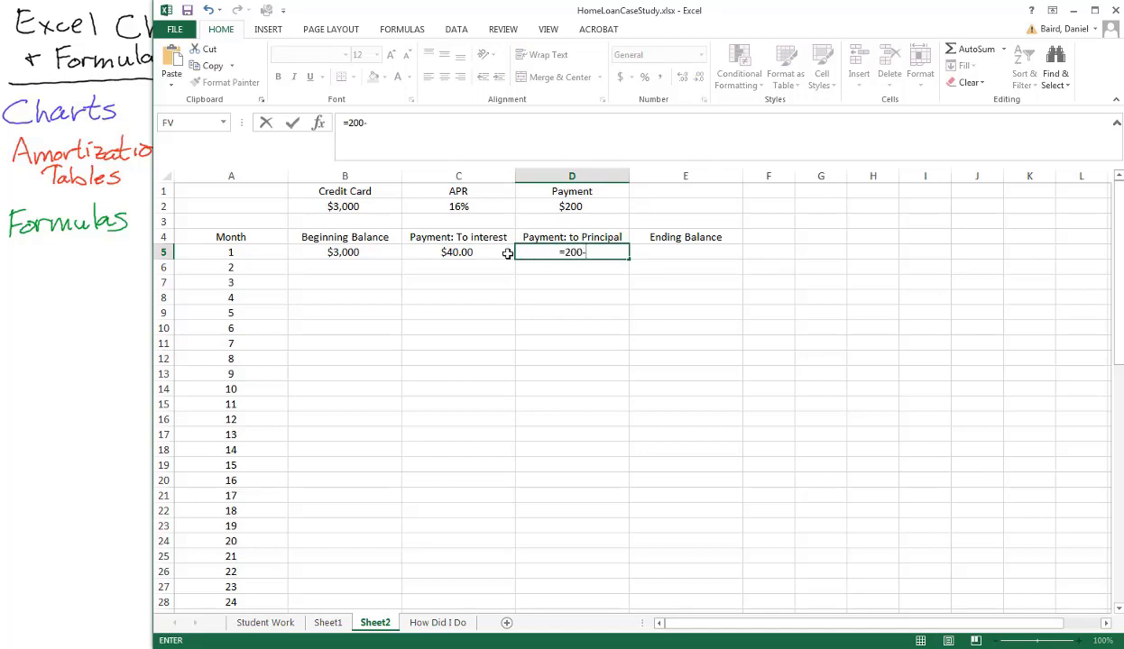
click(455, 251)
key(Return)
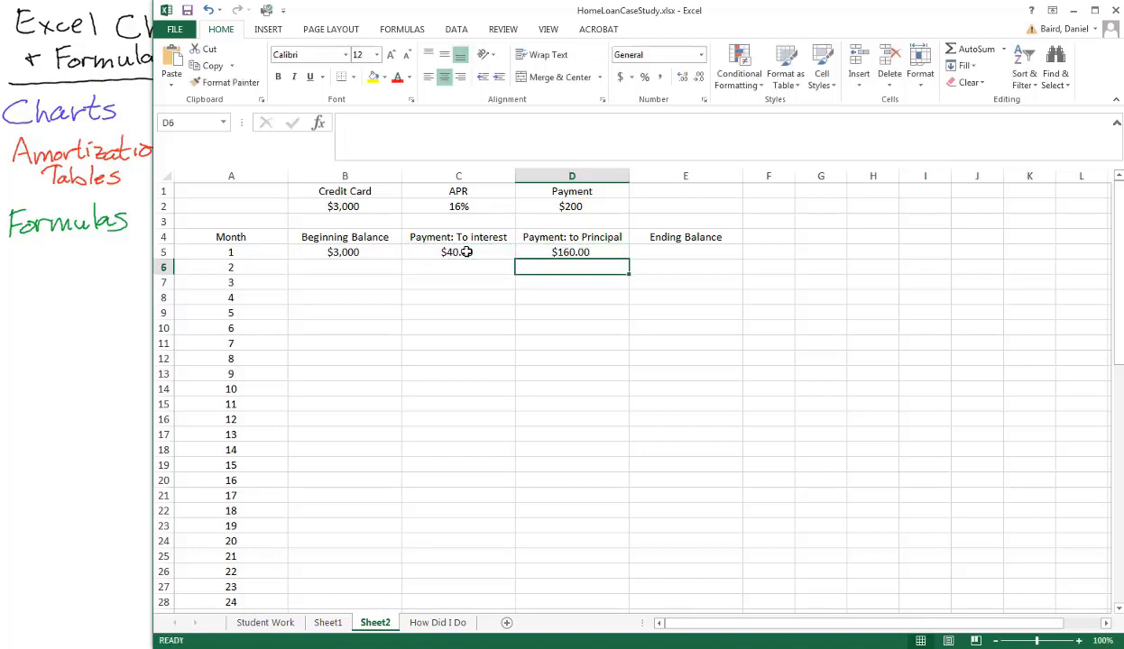
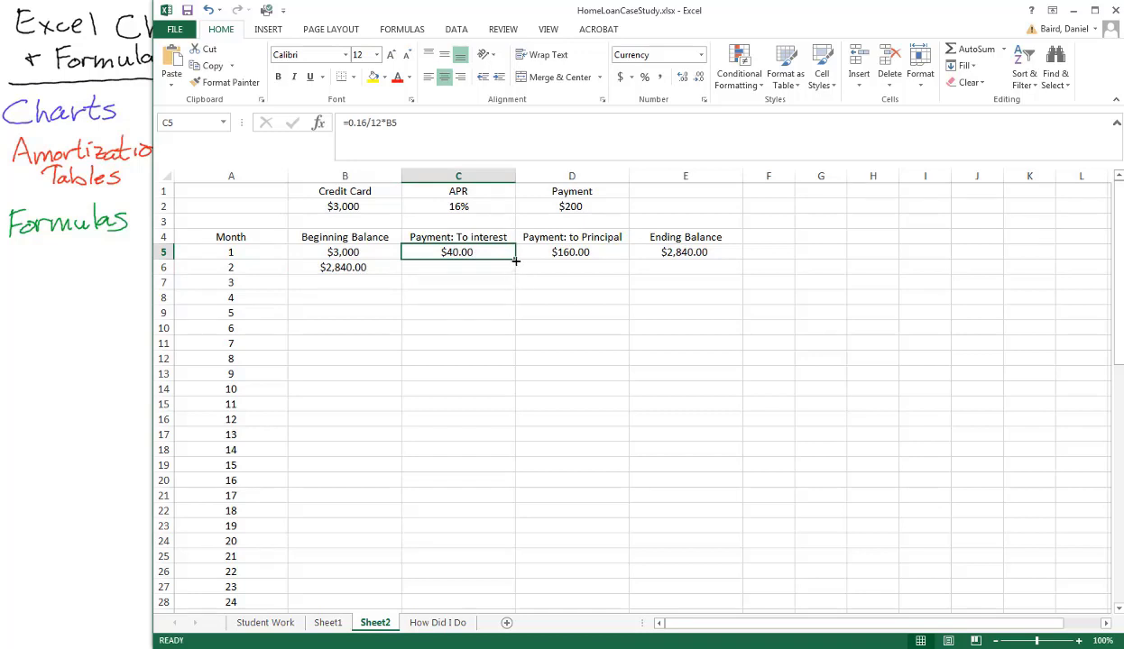
Step: Fill the month 1 interest and principal payment formulas from C5 and D5 down to month 2 in row 6
drag(515, 260, 518, 272)
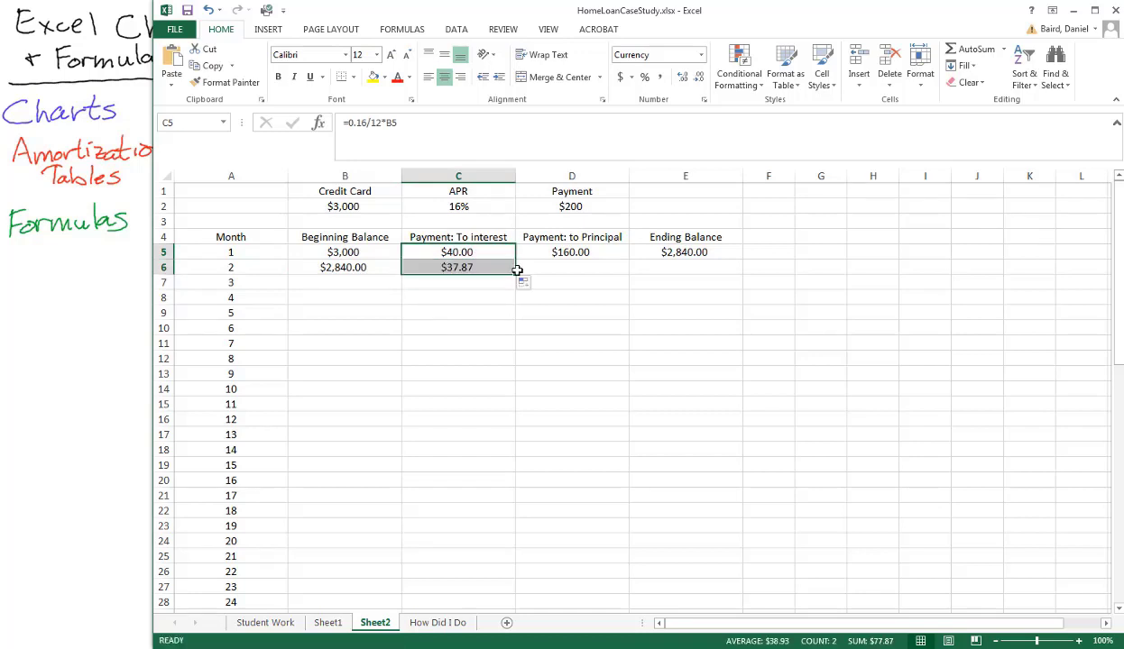
click(470, 296)
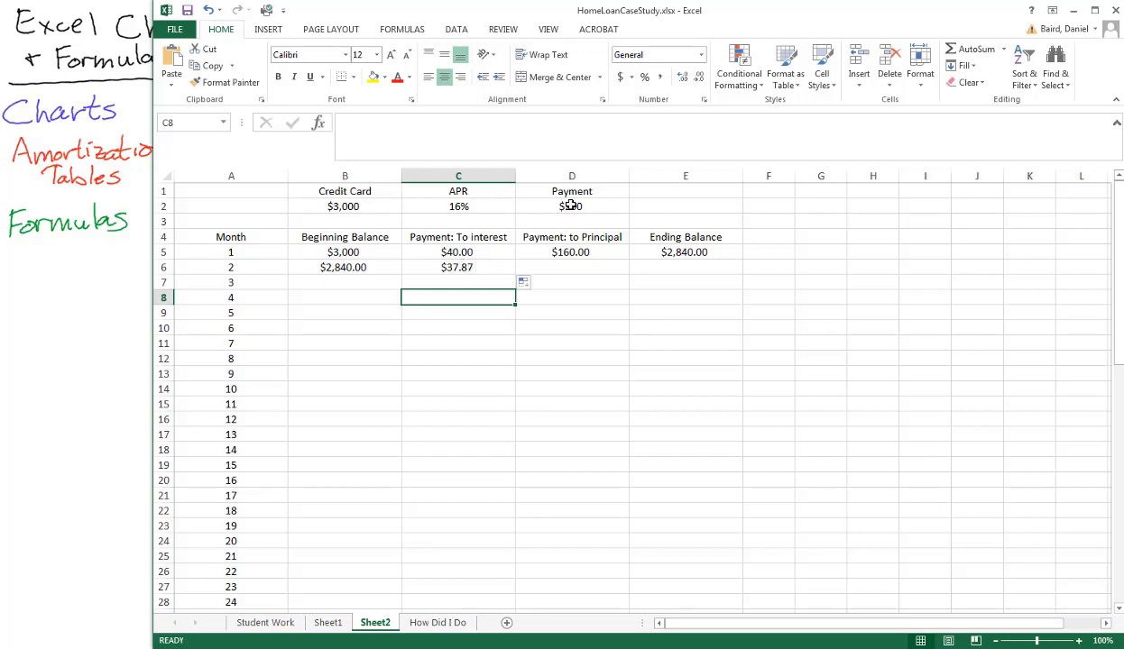
click(559, 249)
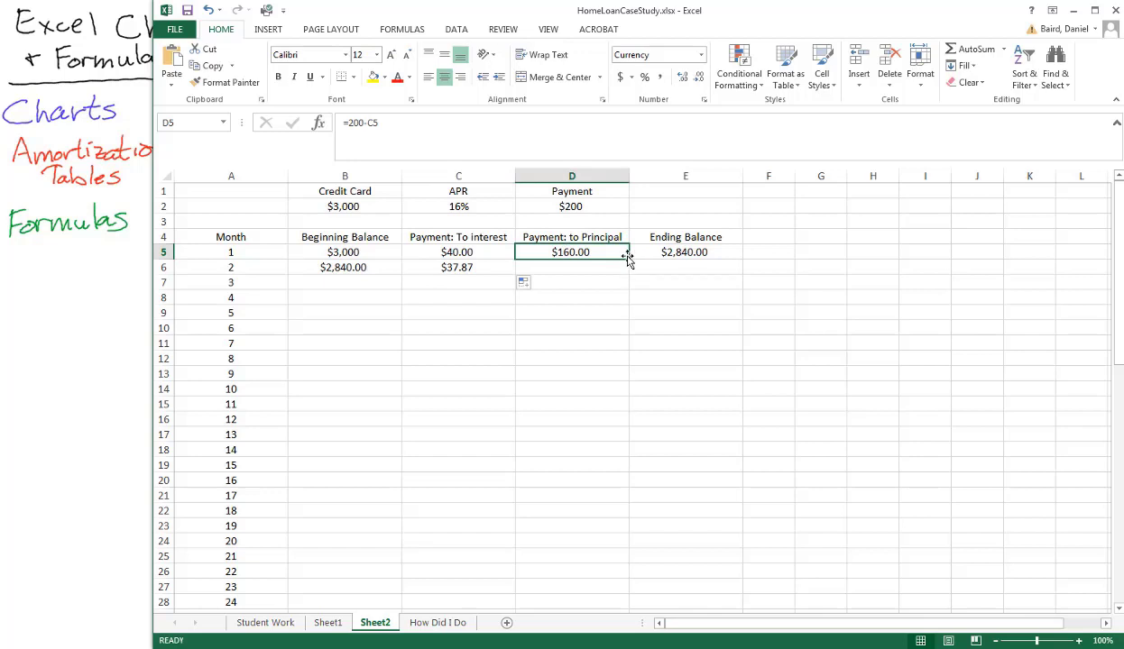
drag(630, 260, 629, 274)
click(575, 268)
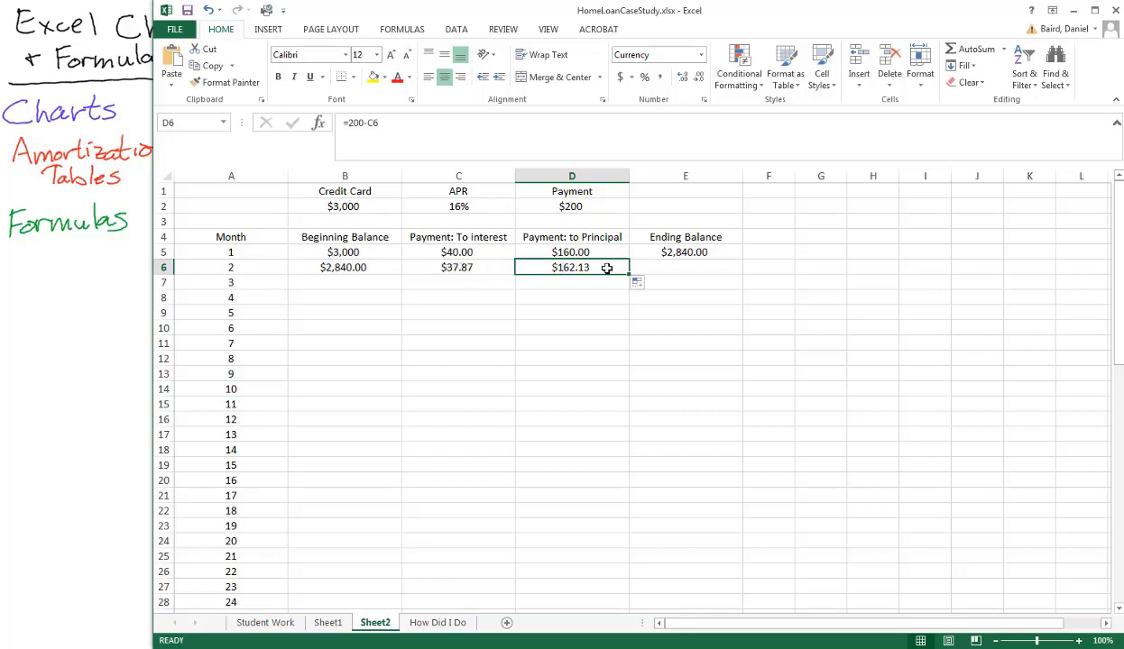
Step: Fill the Ending Balance formula from E5 down to month 2, and fill B6:E6 down to month 3
click(674, 255)
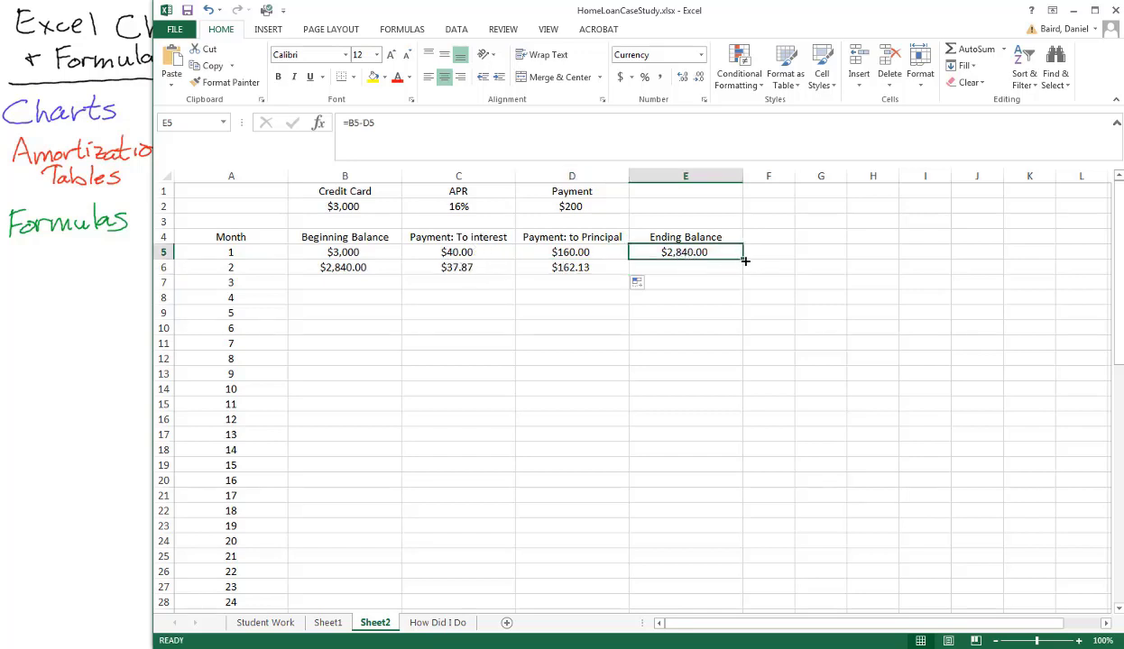
drag(745, 258, 744, 274)
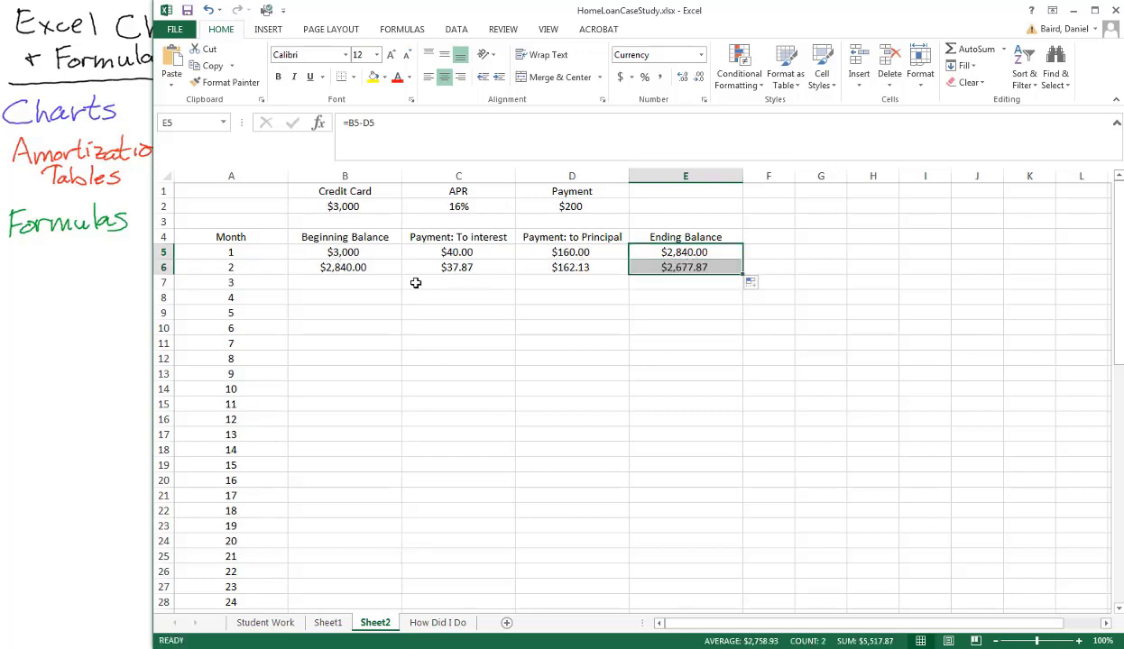
drag(332, 267, 674, 267)
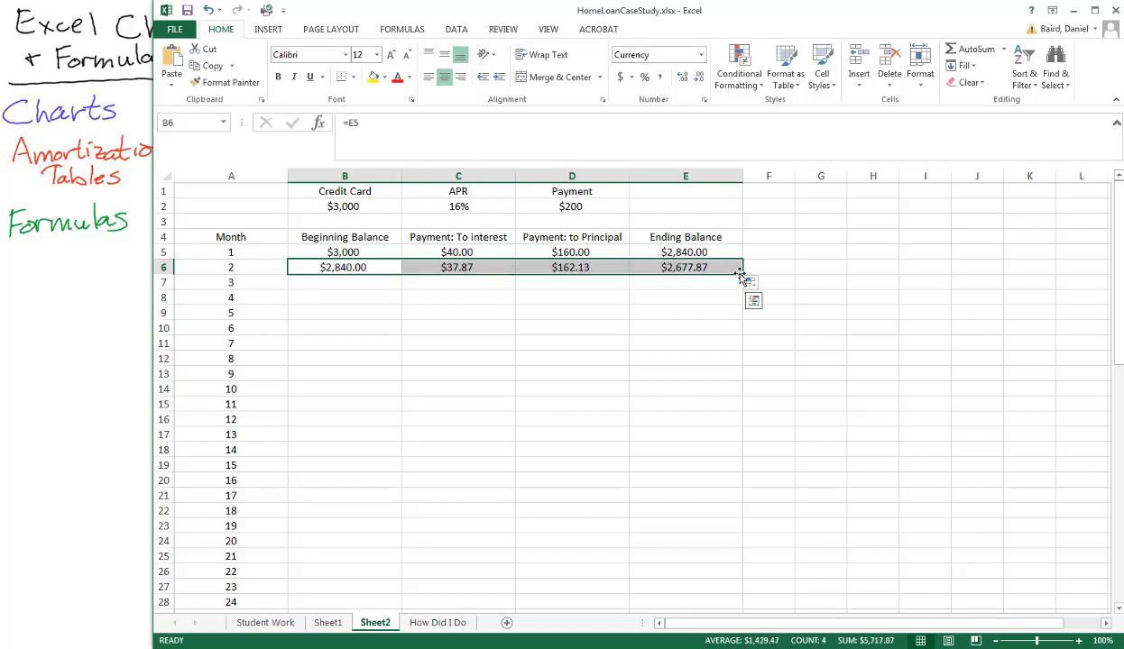
drag(745, 275, 741, 290)
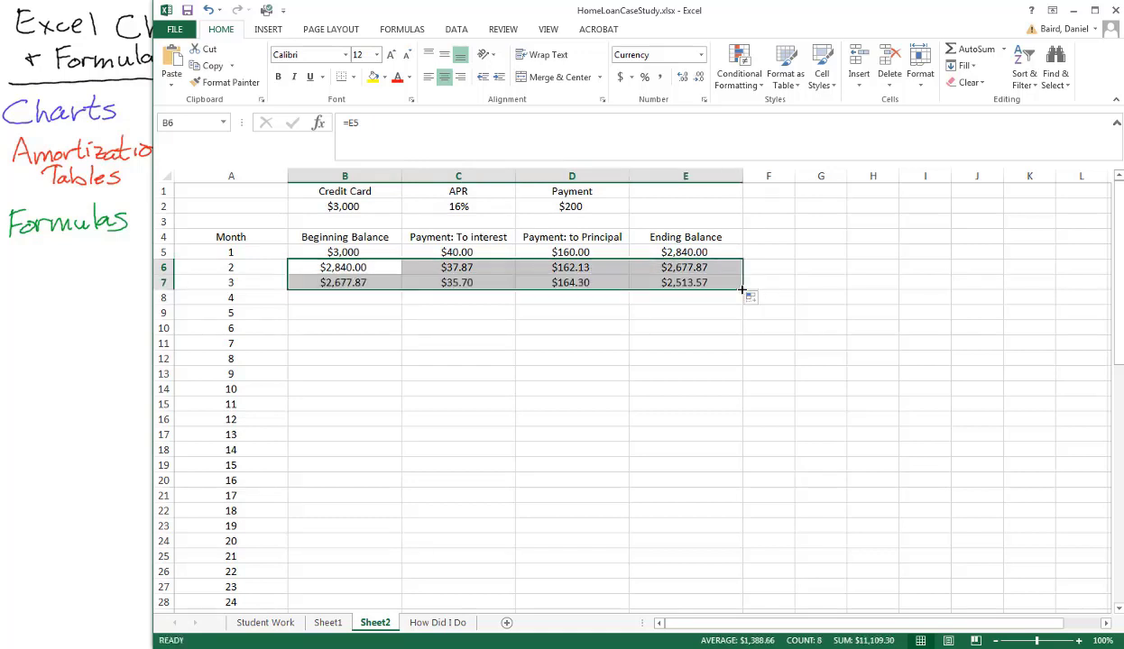
Step: Check the formulas in months 2 and 3, and fill B7:E7 down through month 11 in row 15
click(344, 268)
click(337, 283)
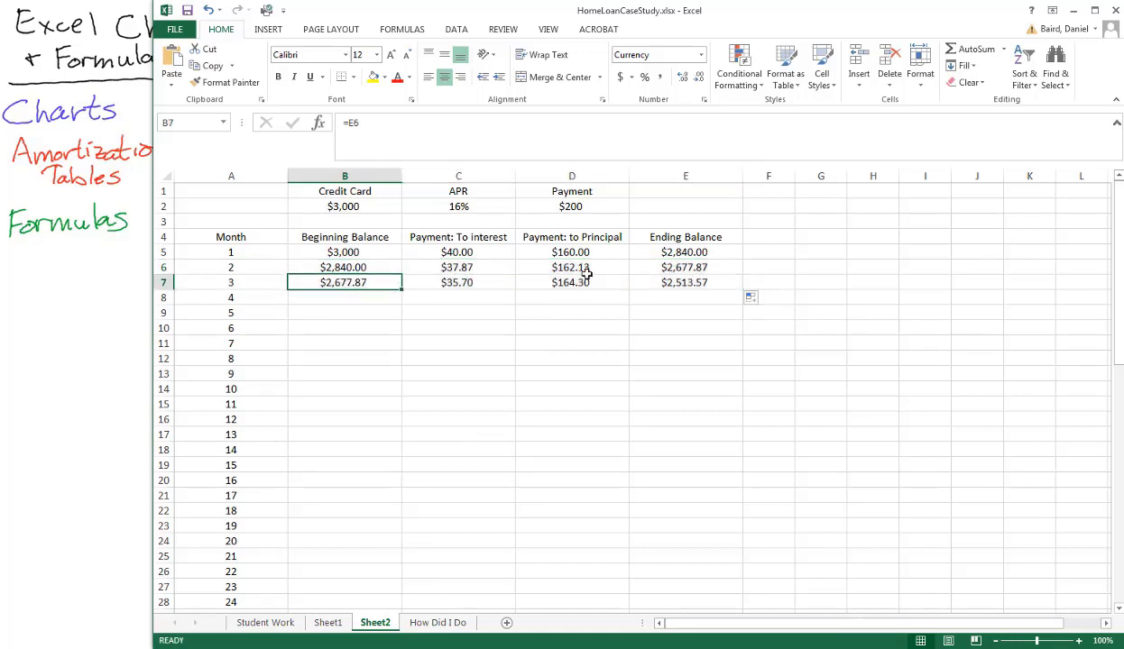
click(702, 281)
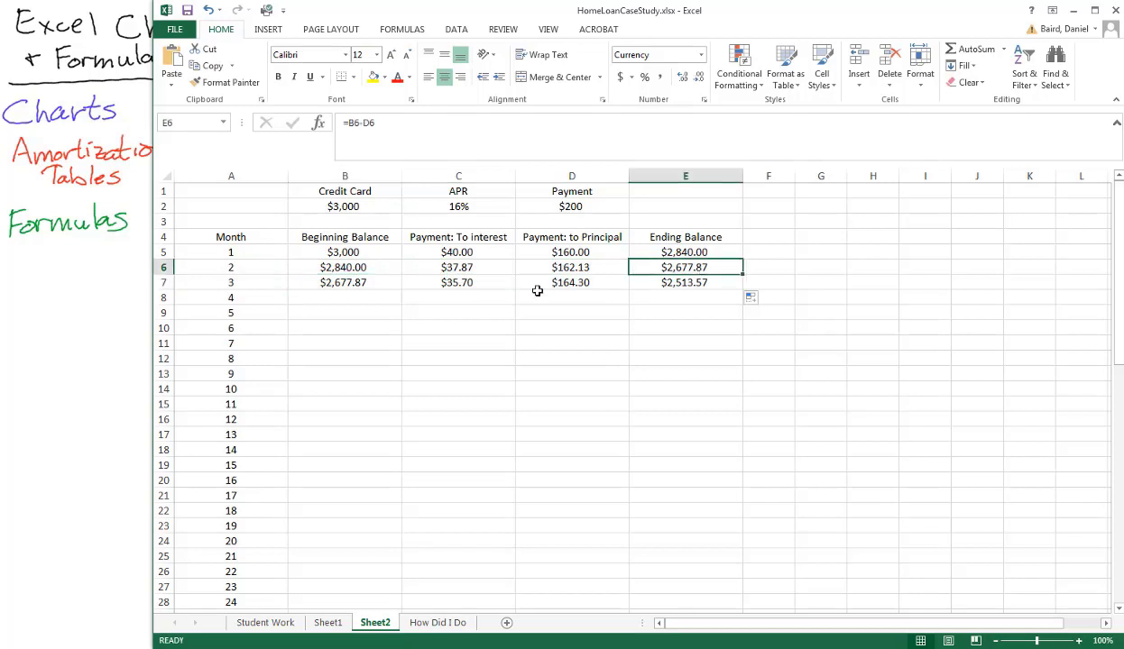
click(334, 283)
click(468, 284)
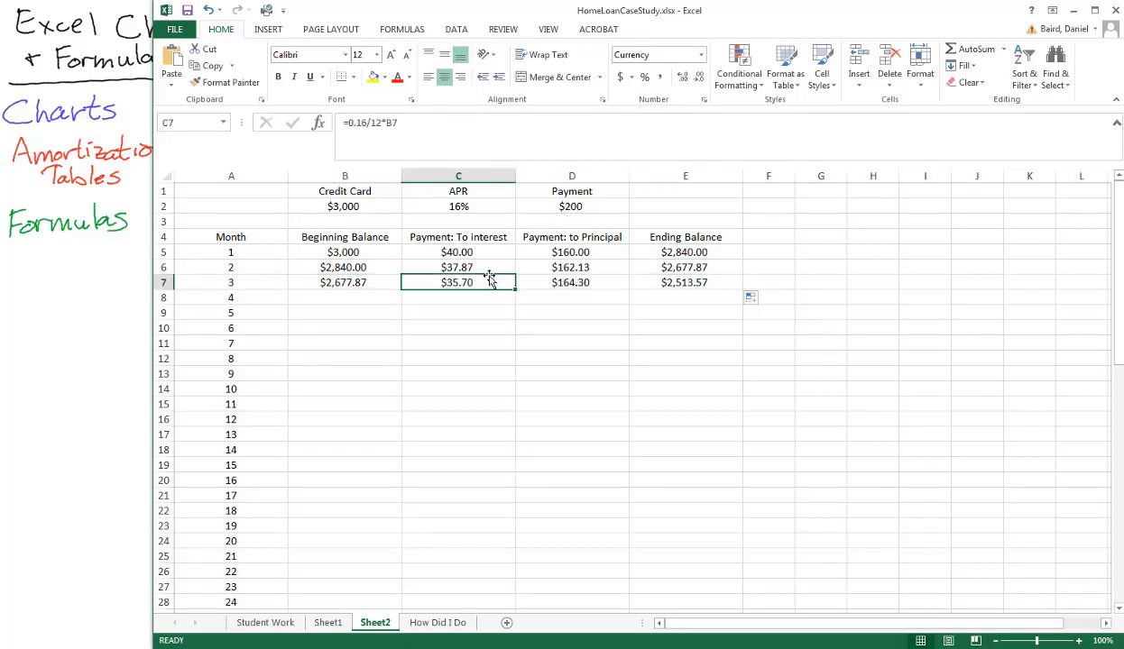
click(671, 277)
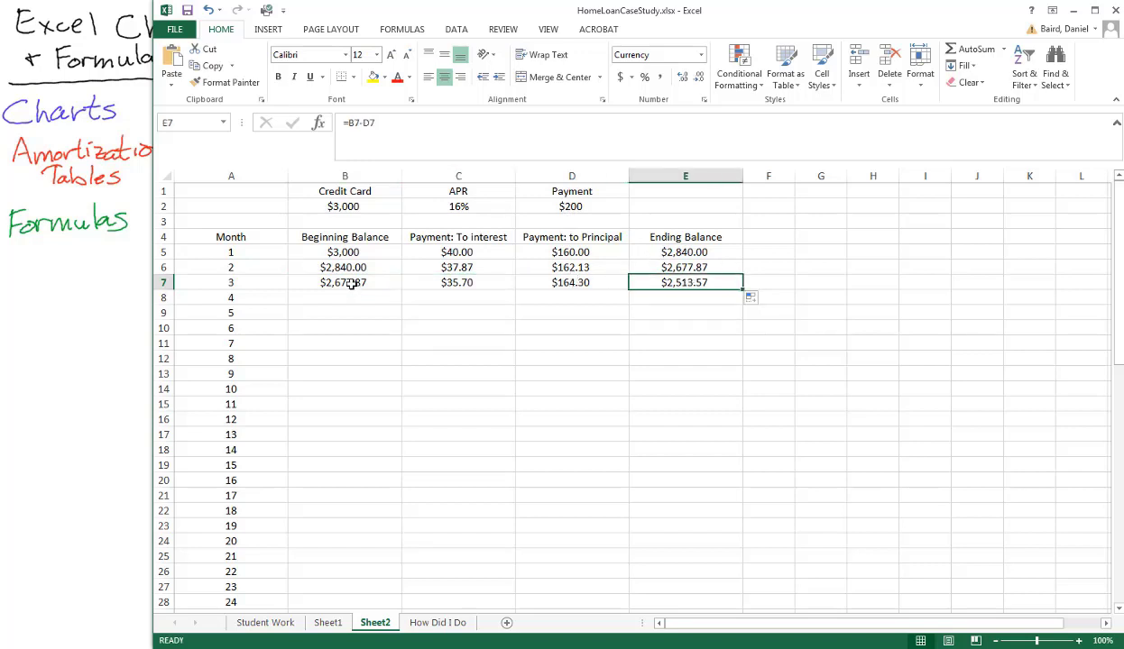
drag(351, 284, 675, 284)
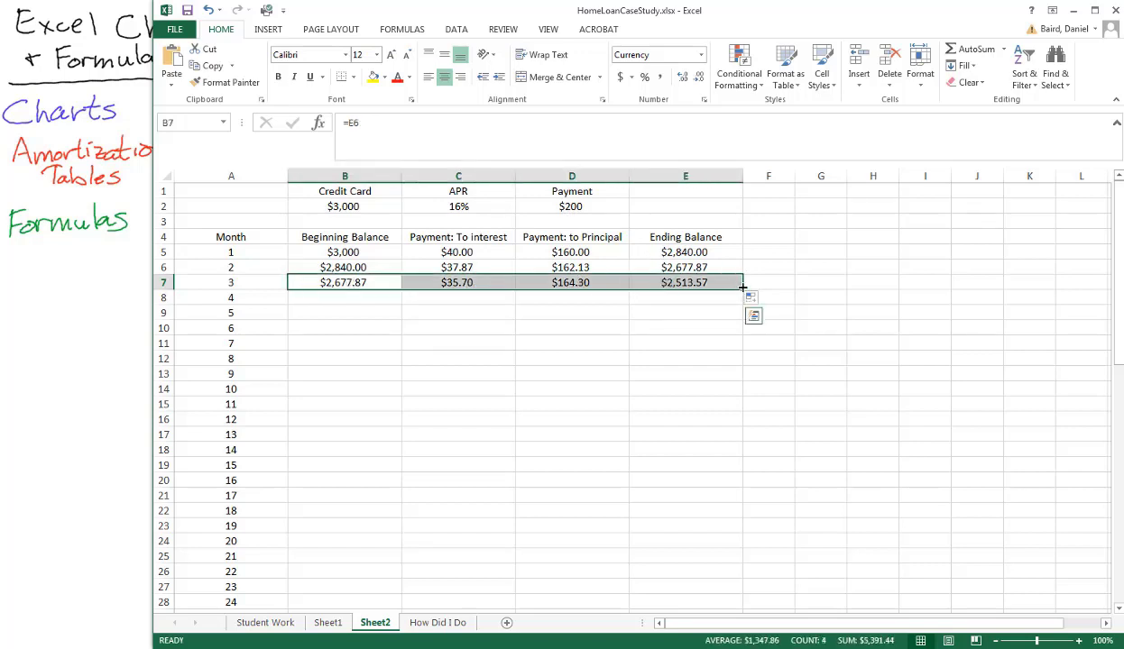
drag(742, 290, 745, 411)
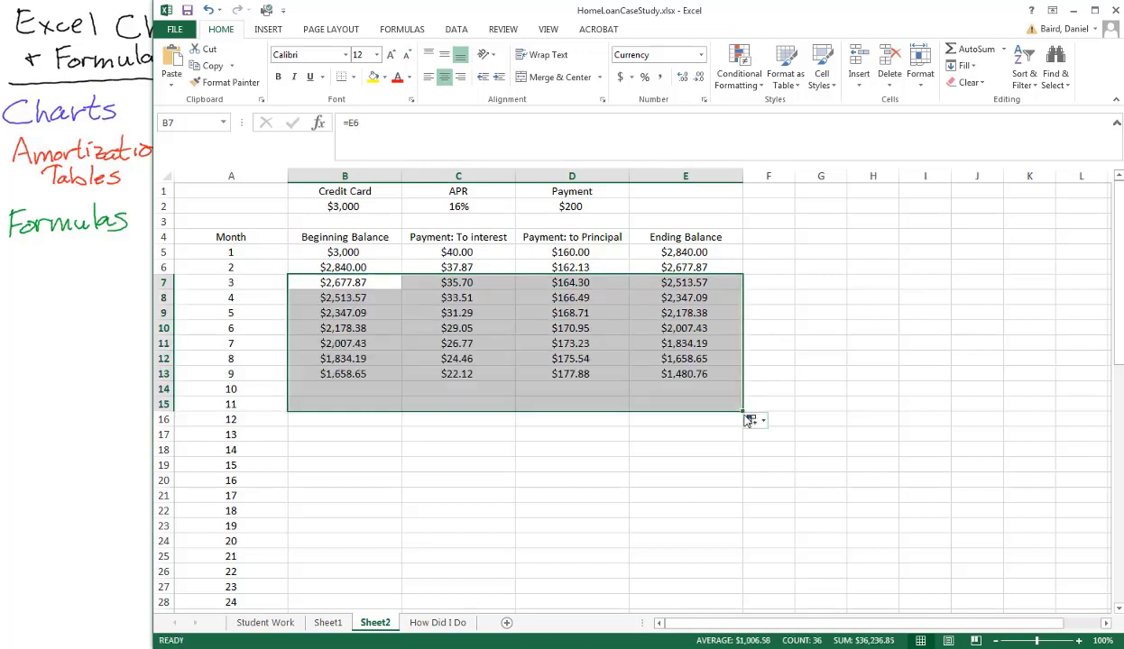
Step: Fill B15:E15 down through month 18 in row 22 and inspect the payoff around months 16 and 17
click(595, 206)
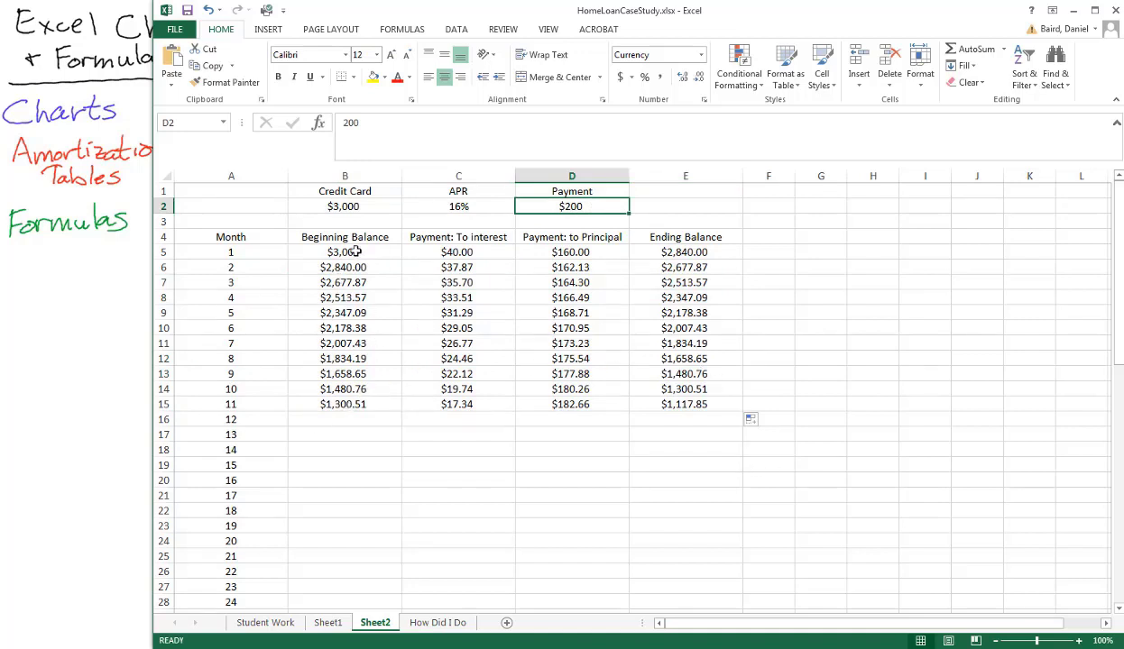
click(334, 402)
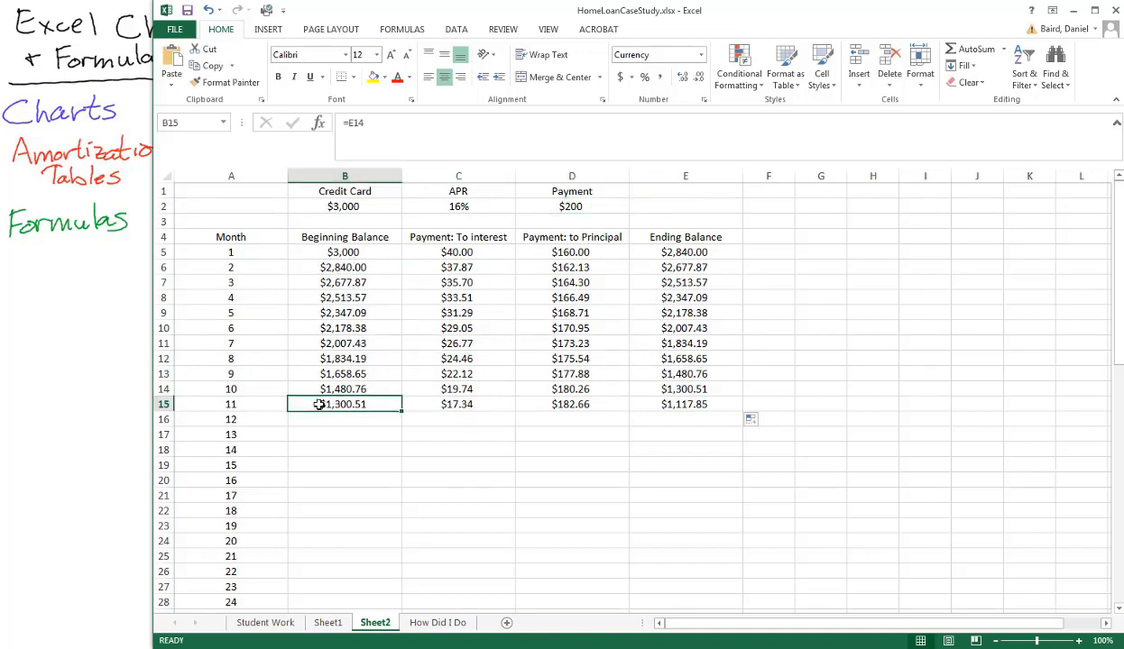
drag(470, 405, 677, 413)
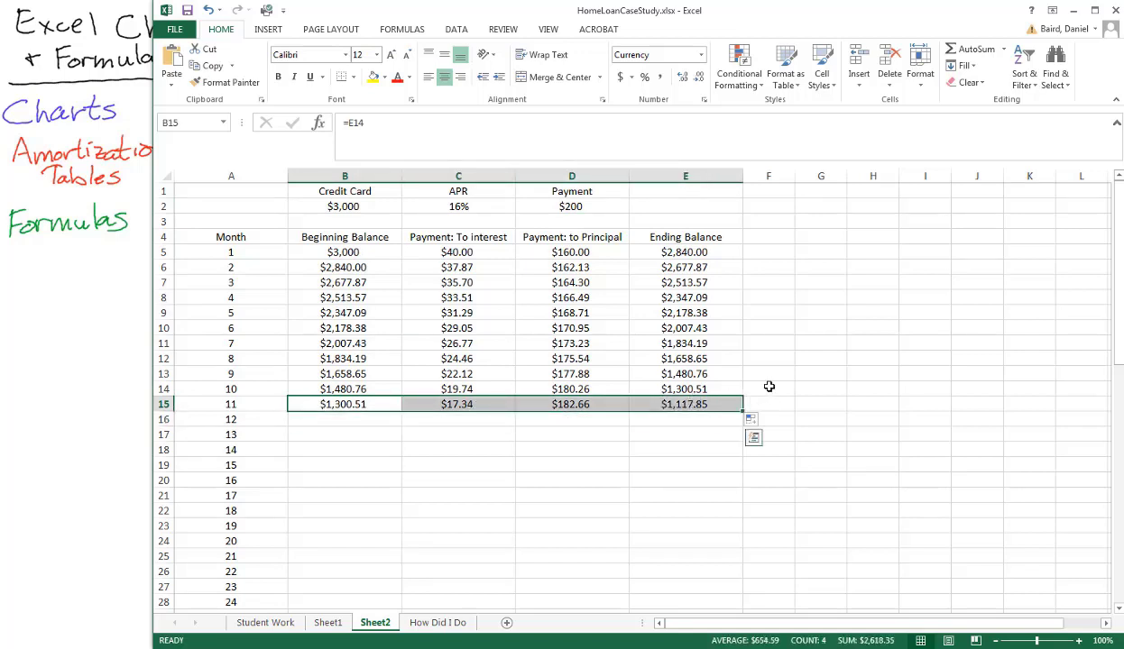
drag(745, 413, 747, 517)
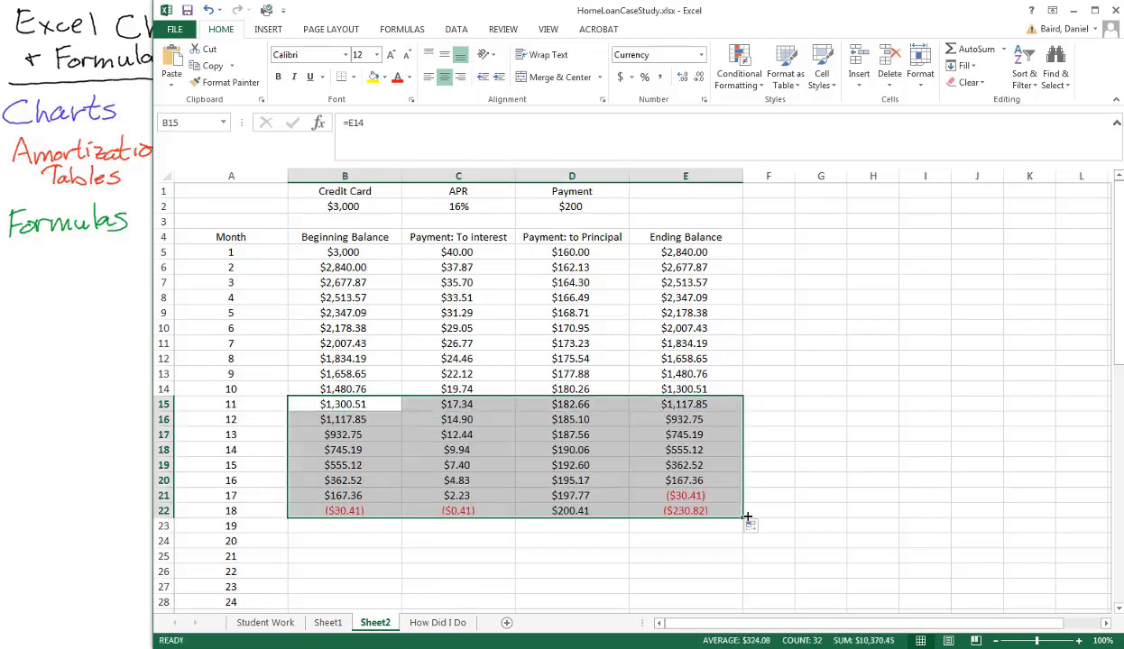
click(680, 478)
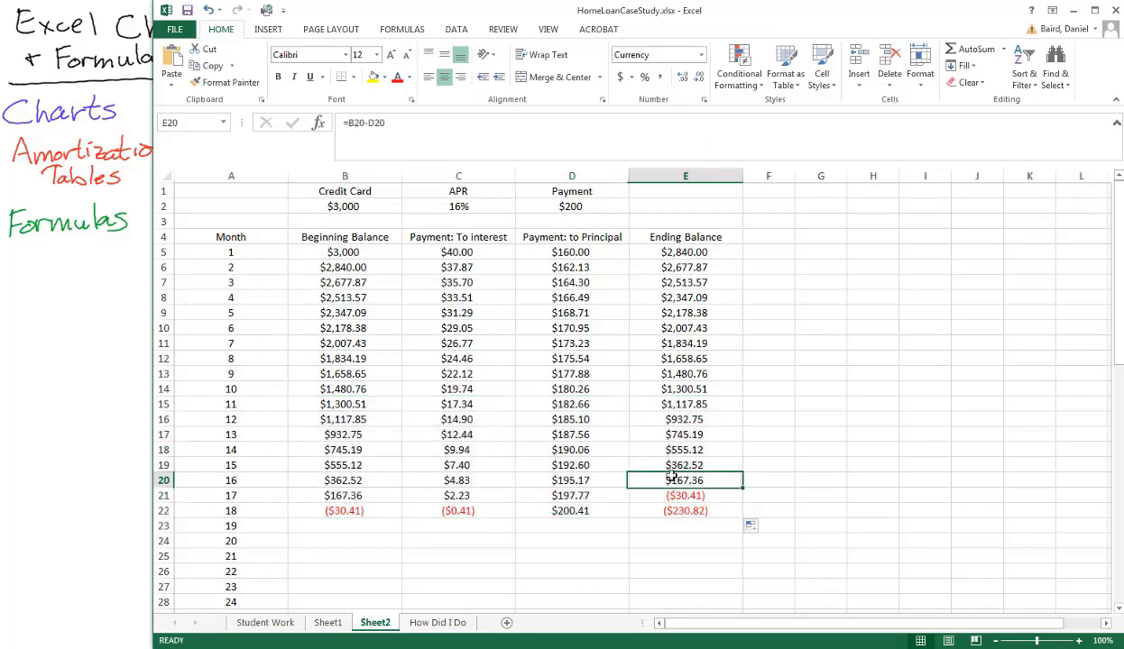
click(587, 496)
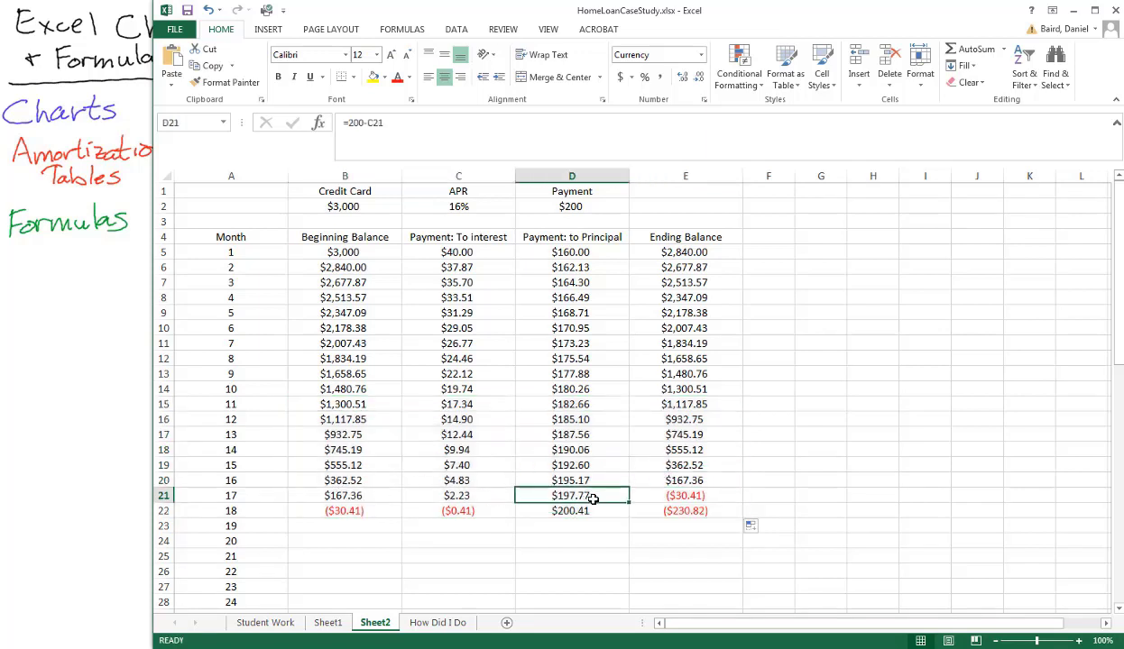
click(335, 495)
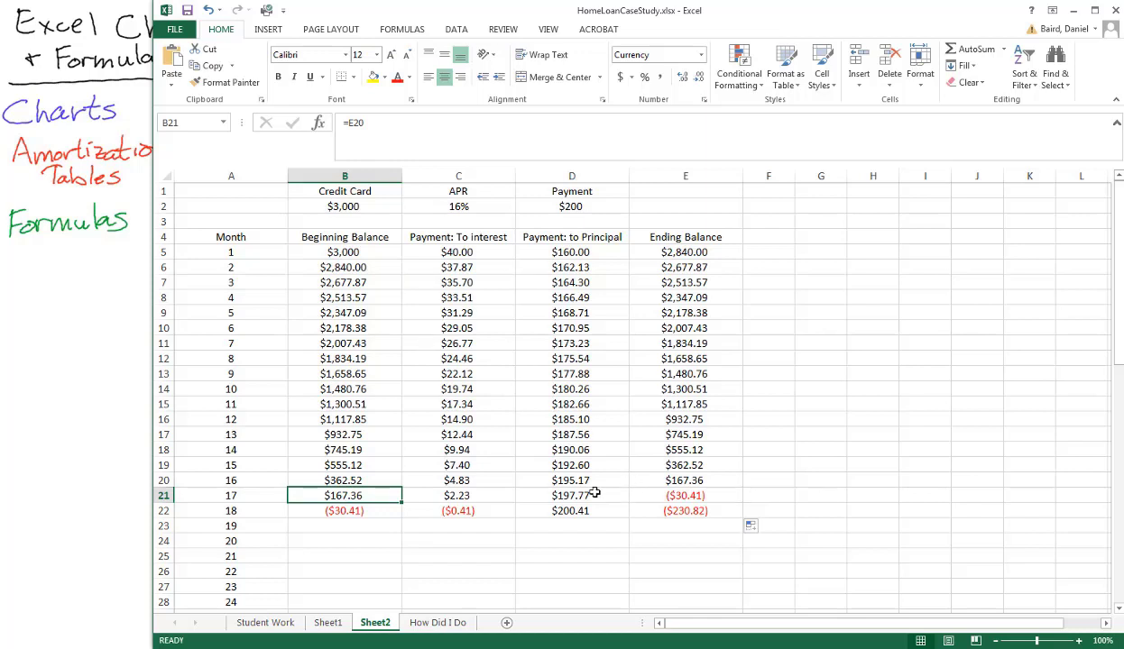
Step: Set the credit card Payment in D2 to 100
click(578, 206)
text(100)
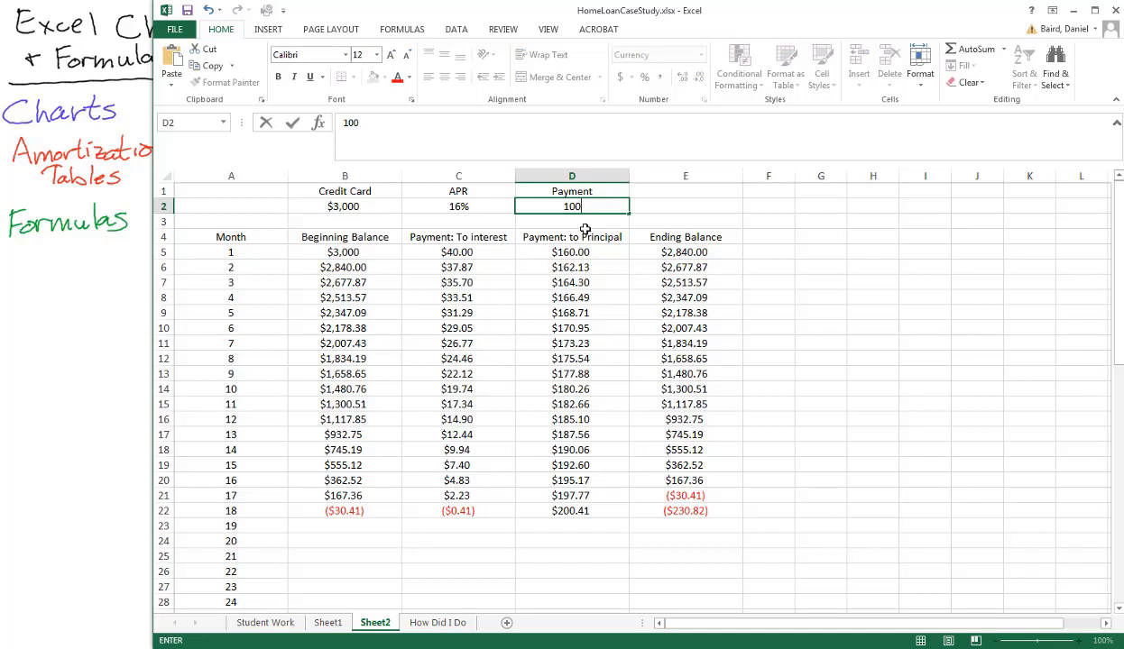
key(Return)
Step: Change month 1's payment to principal formula in D5 to =100-C5
click(350, 252)
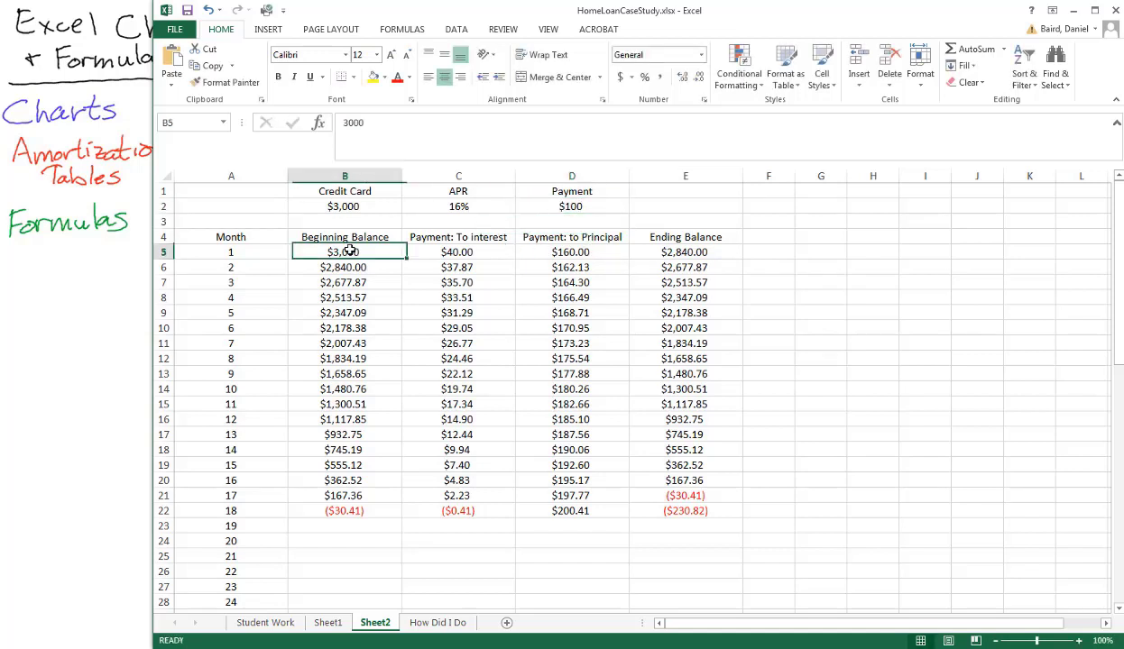
click(456, 252)
click(559, 253)
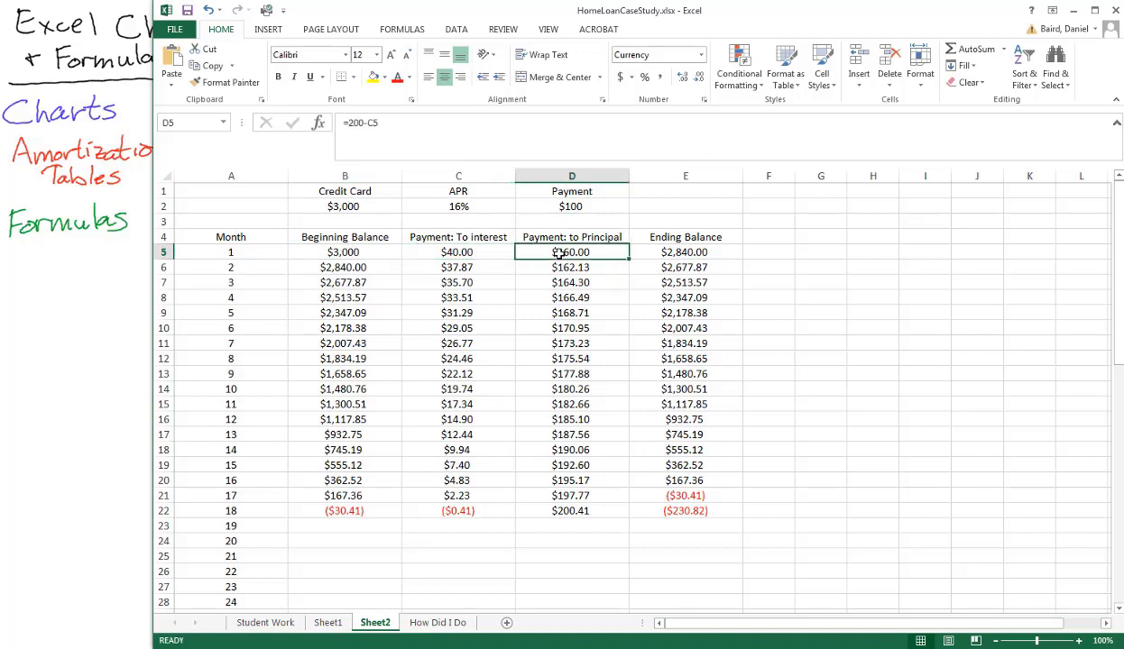
click(364, 123)
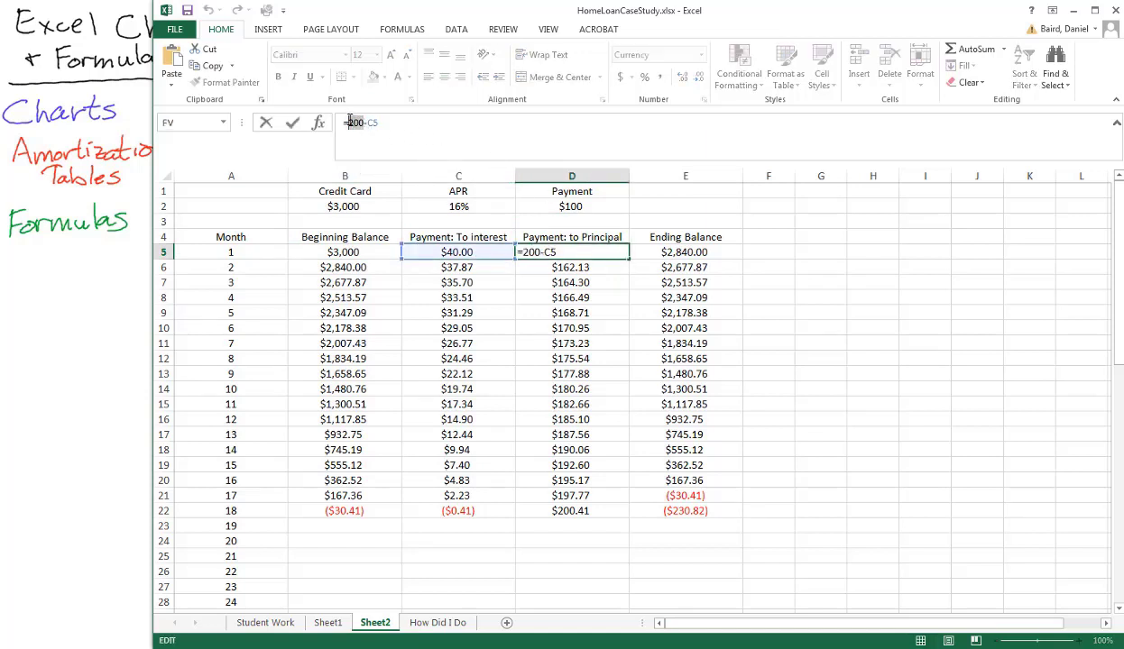
text(100)
key(Return)
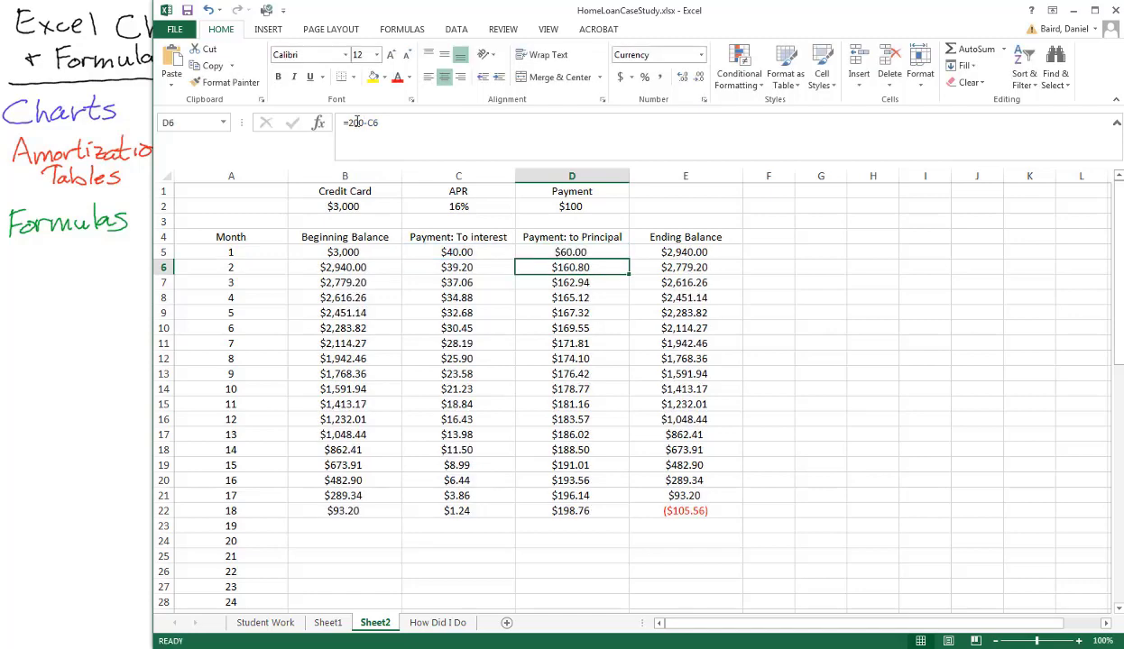
Step: Fill the payment to principal formula from D5 down through month 18 in D22
click(579, 252)
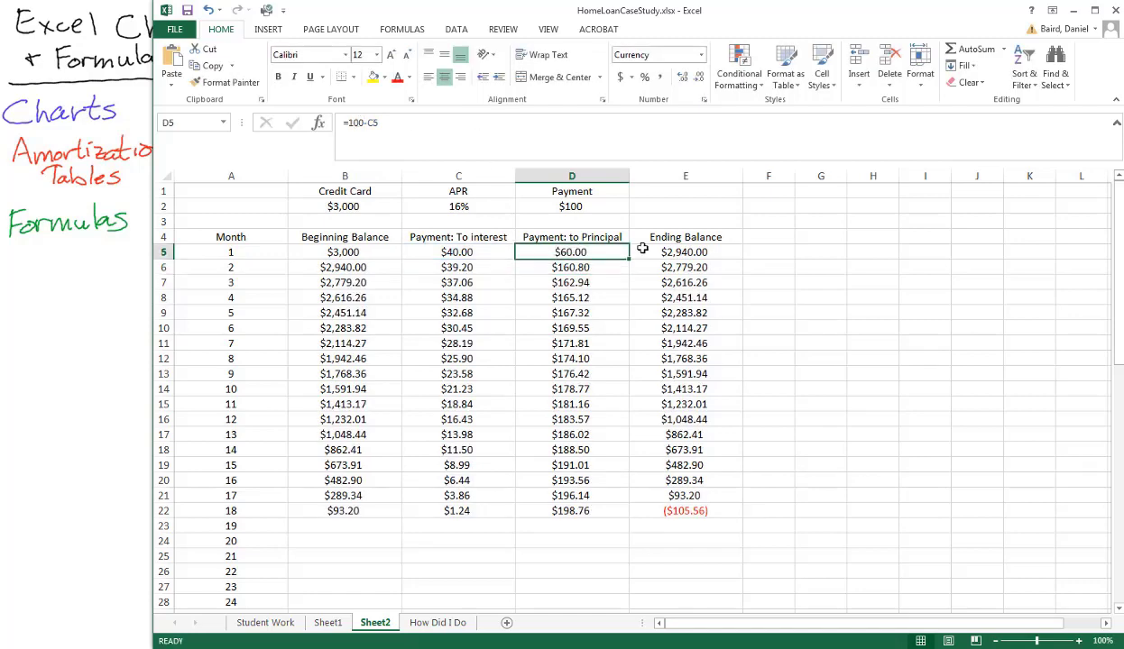
click(667, 248)
click(581, 248)
drag(629, 259, 633, 523)
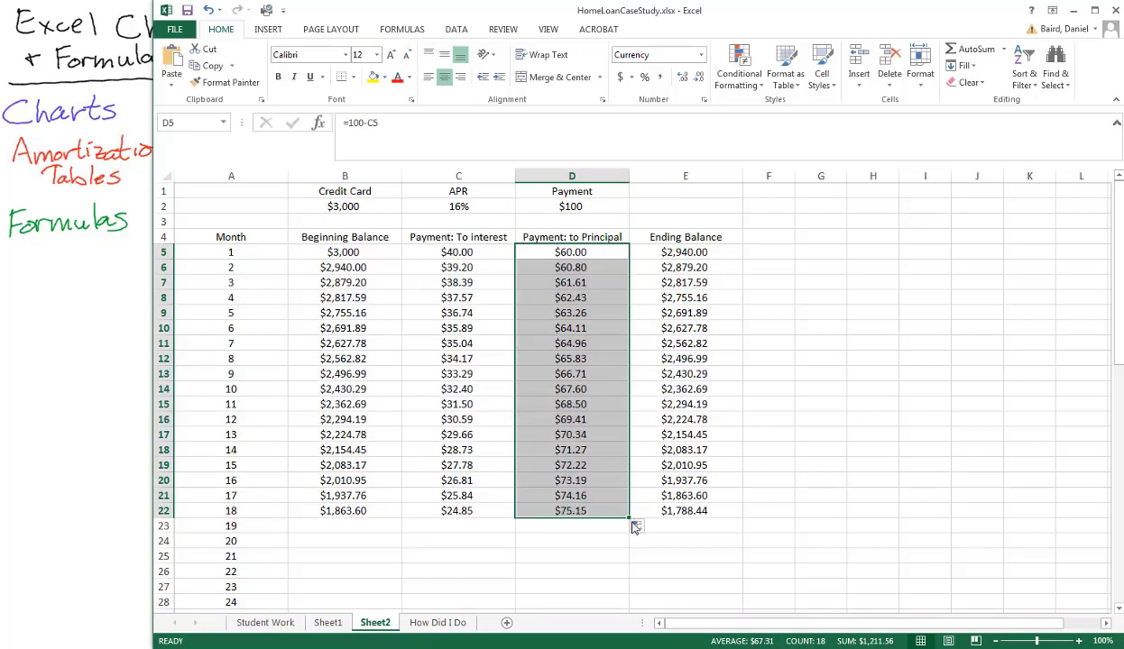
Step: Extend the amortization table by filling B22:E22 down through month 43 in row 47
click(537, 495)
drag(359, 508, 703, 509)
scroll(798, 394, down, 2)
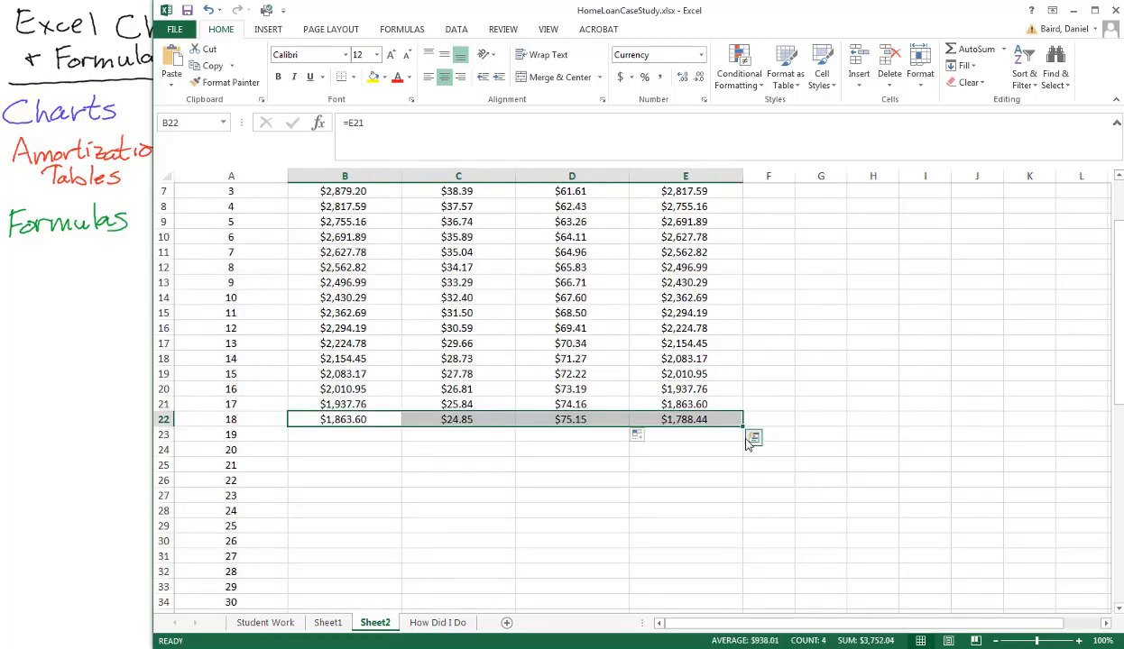
drag(742, 427, 740, 606)
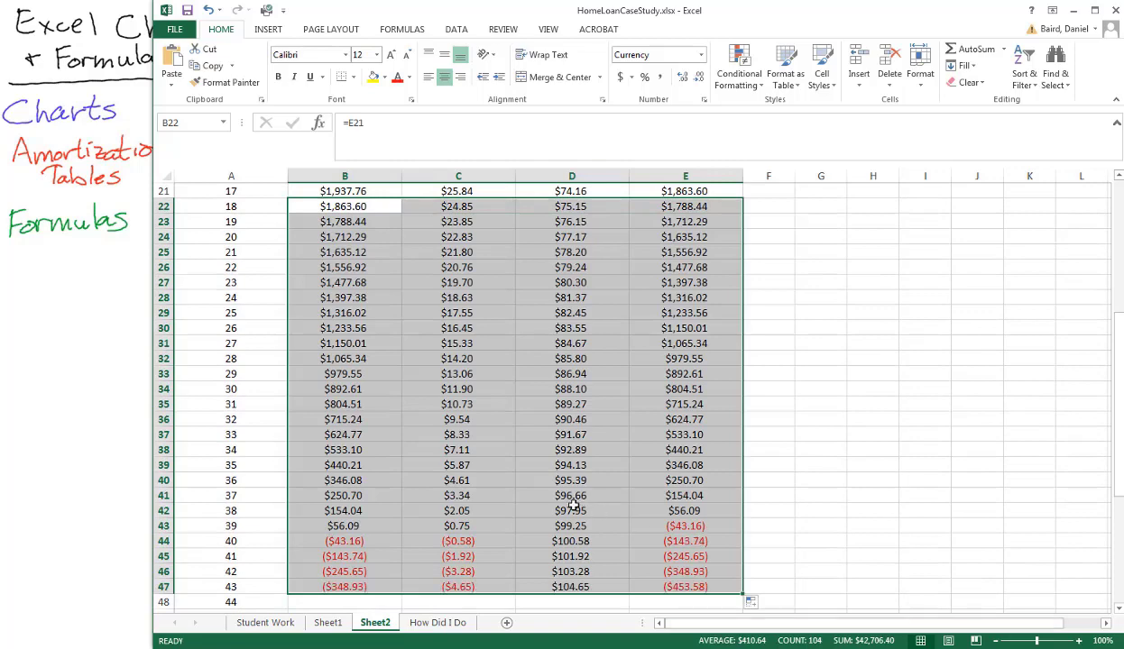
Step: Examine the payoff rows for months 38 and 39 and review the table against the payment amount in D2
click(571, 509)
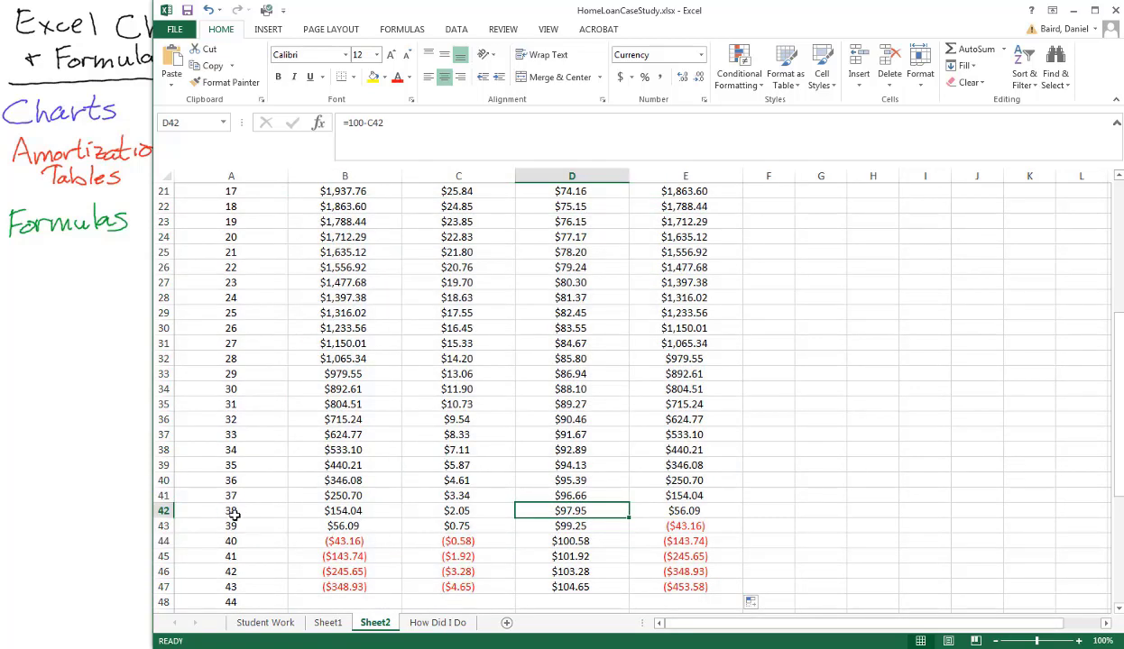
click(565, 530)
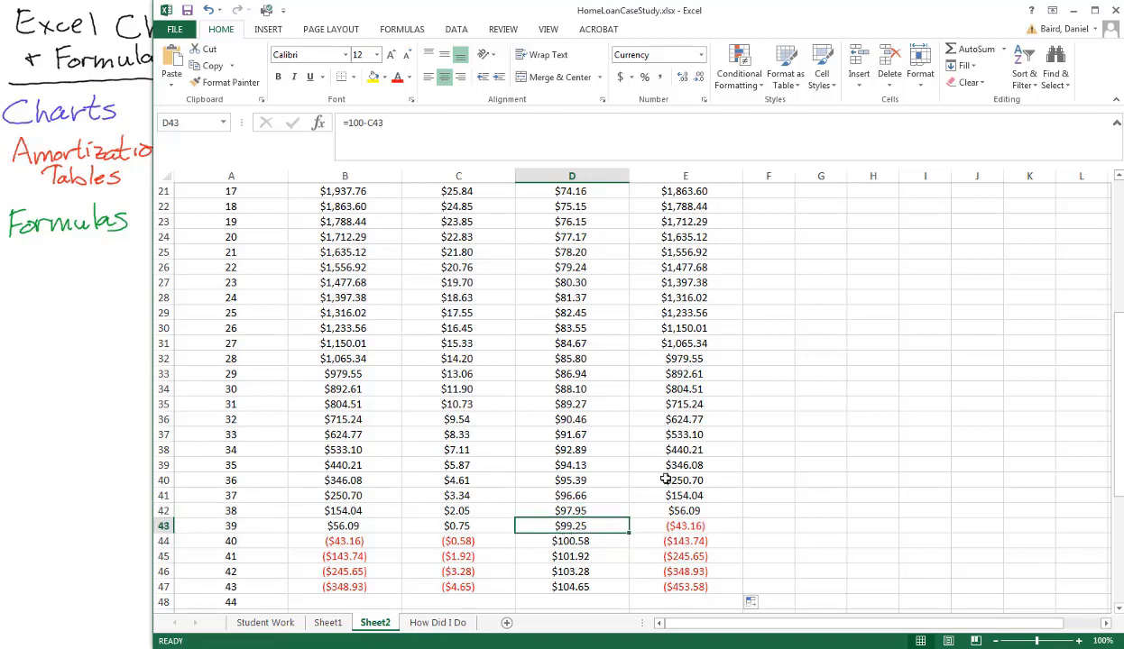
scroll(645, 388, up, 6)
scroll(646, 369, up, 1)
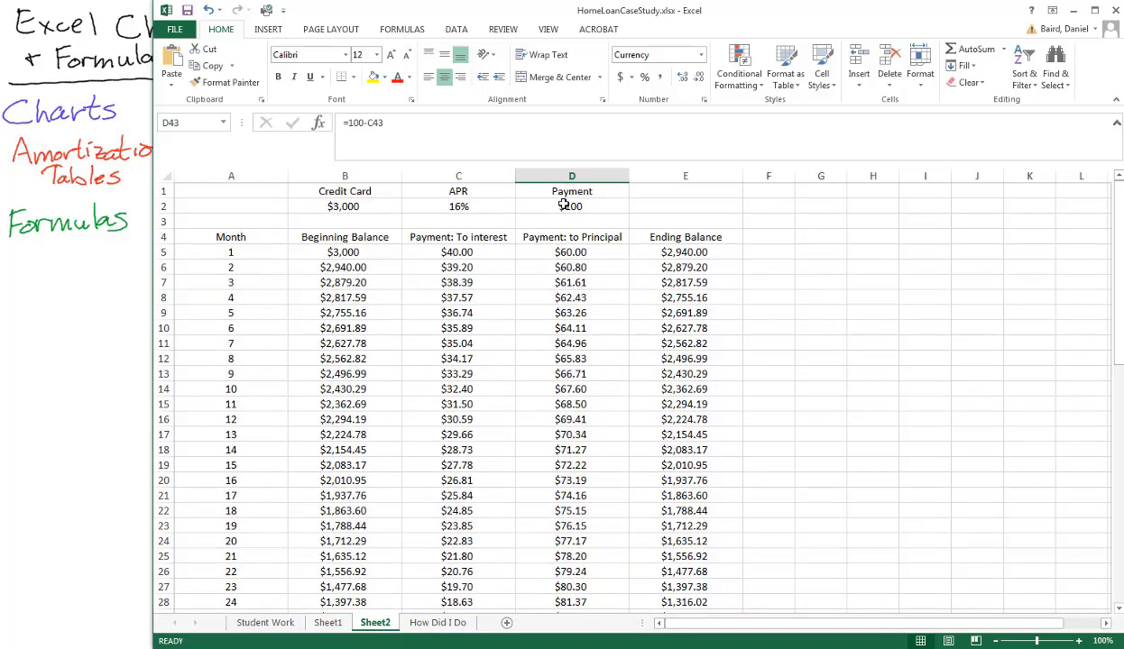
scroll(560, 442, down, 3)
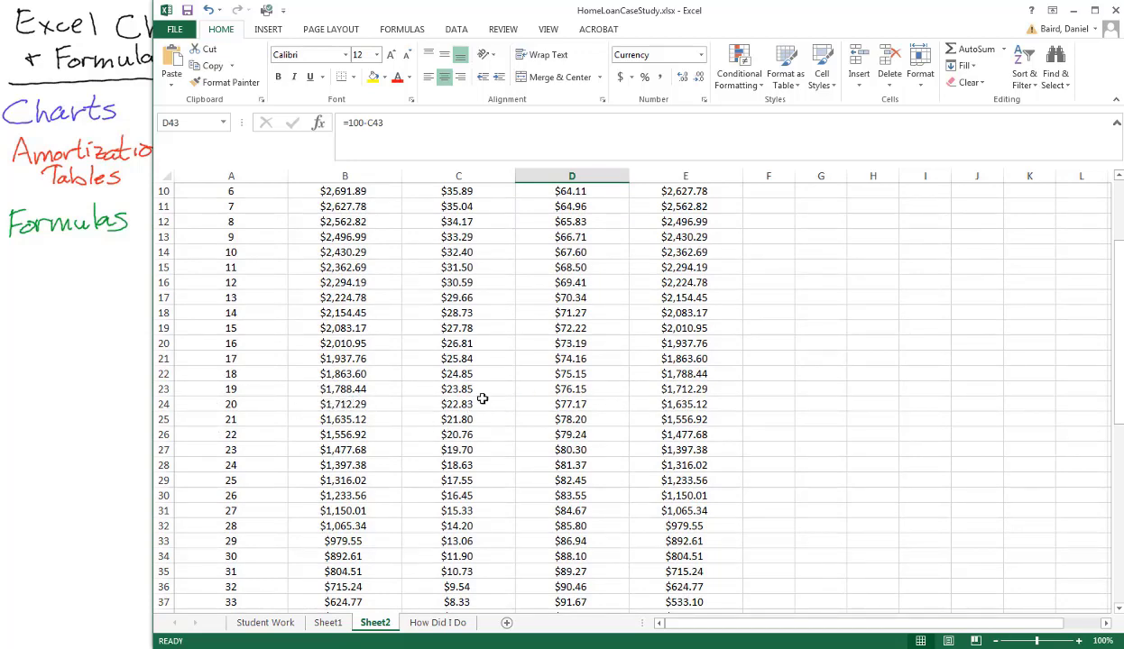
scroll(519, 391, up, 3)
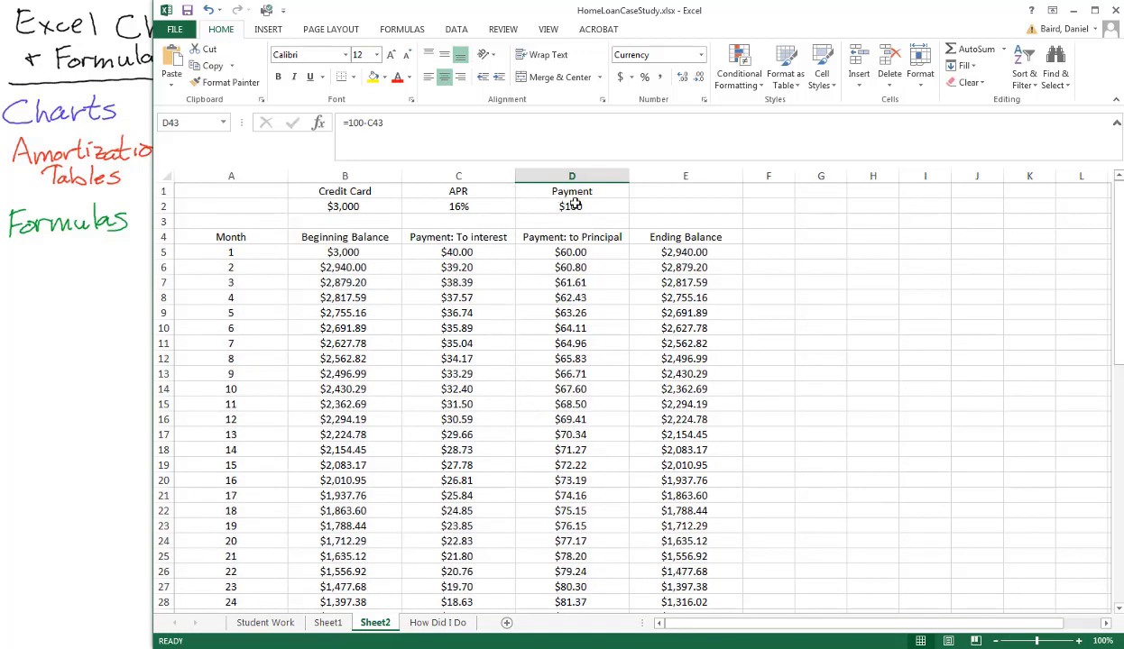
Step: Replace the credit card payment in D2 with the formula =PMT(.16/12,24,B2)
click(566, 205)
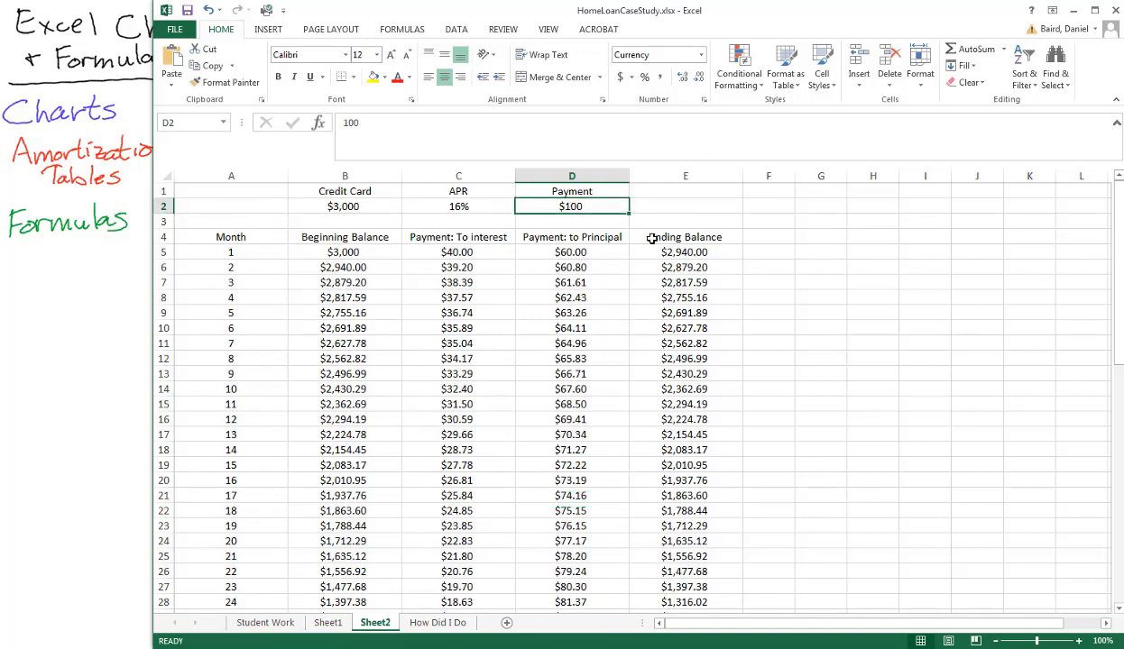
text(=)
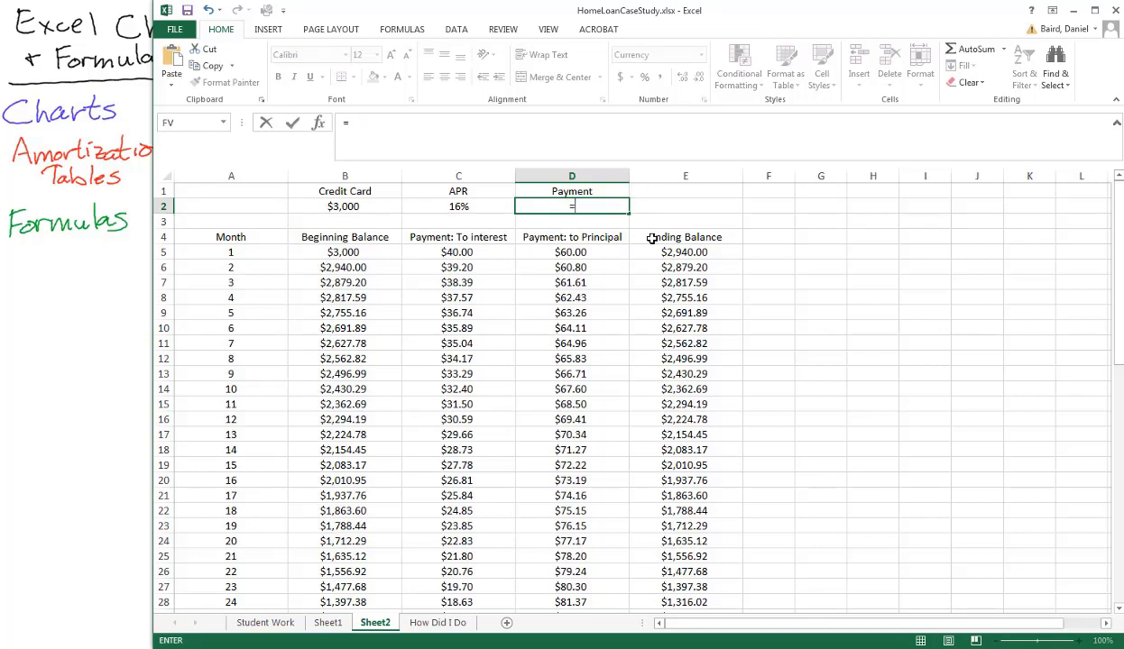
text(PMT)
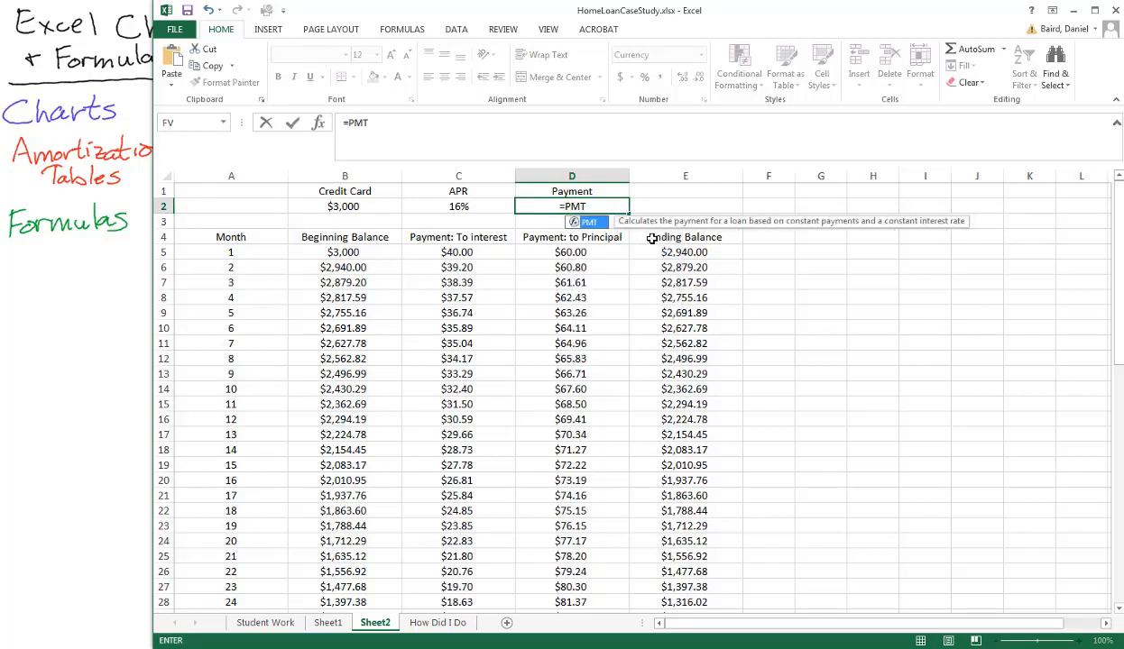
text(()
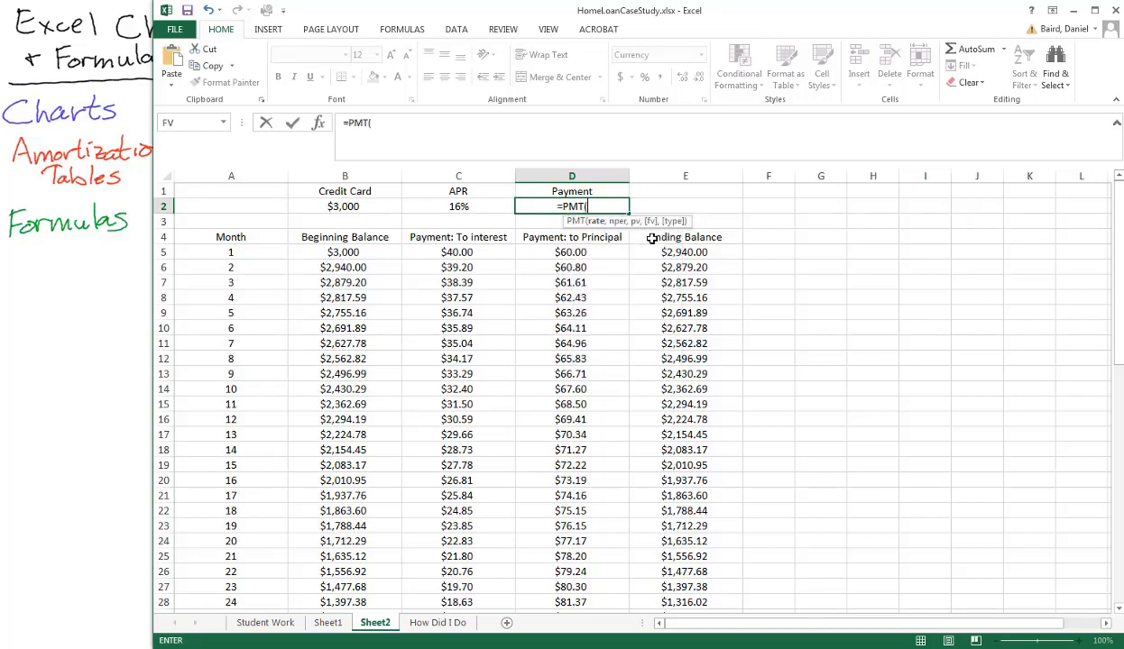
text(.1)
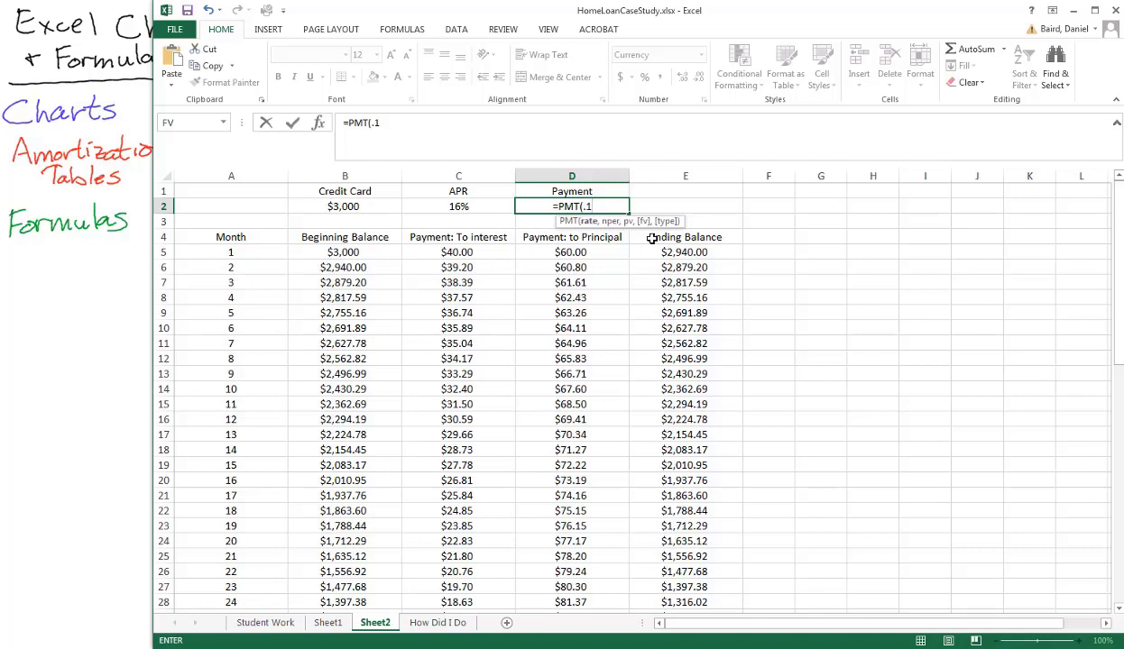
text(6/12)
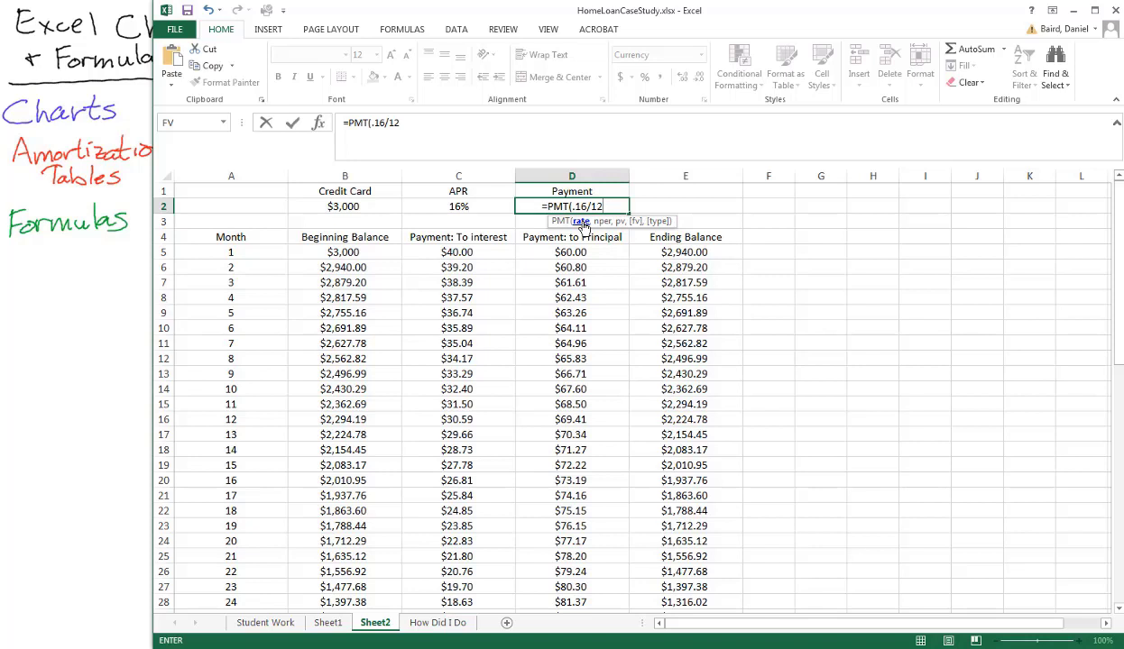
text(,)
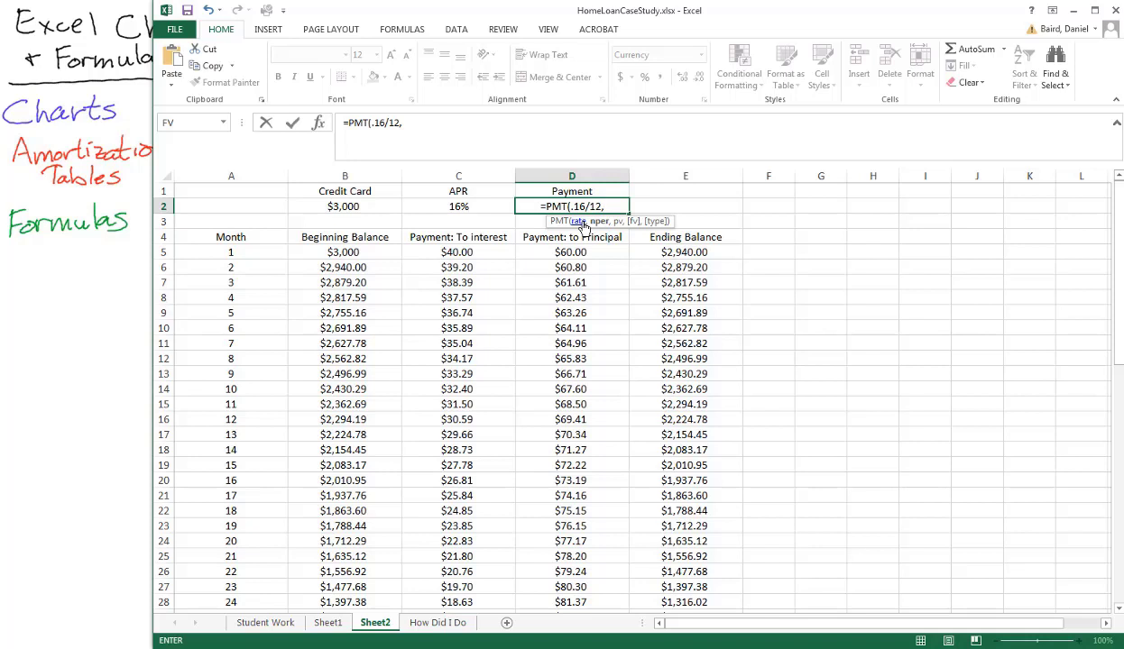
text(24)
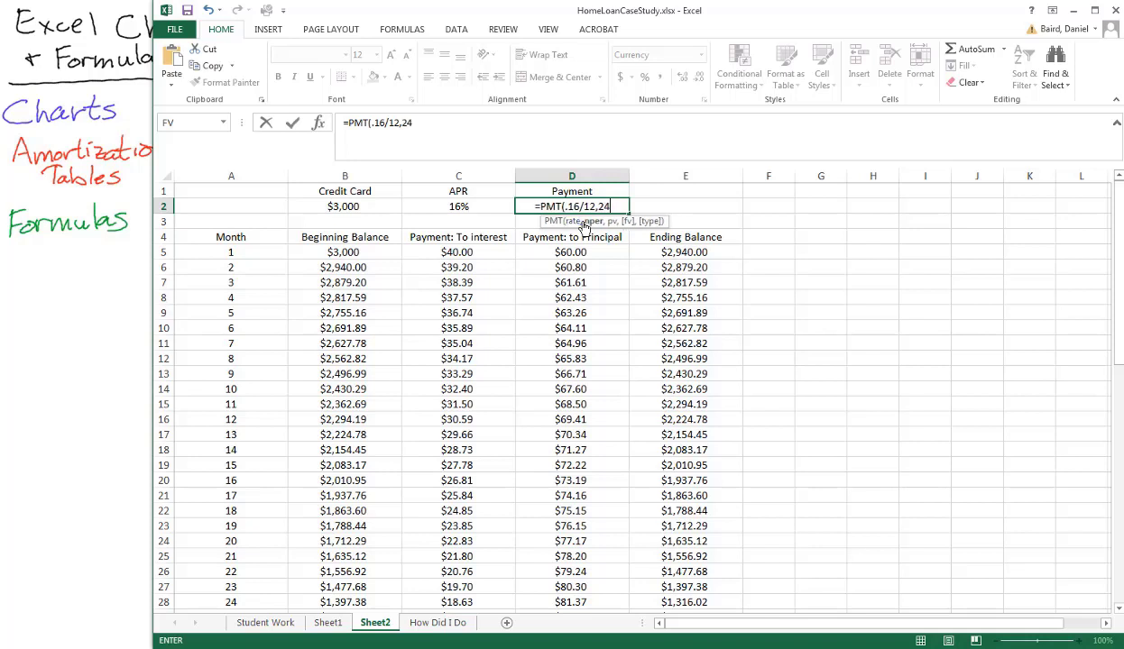
text(,)
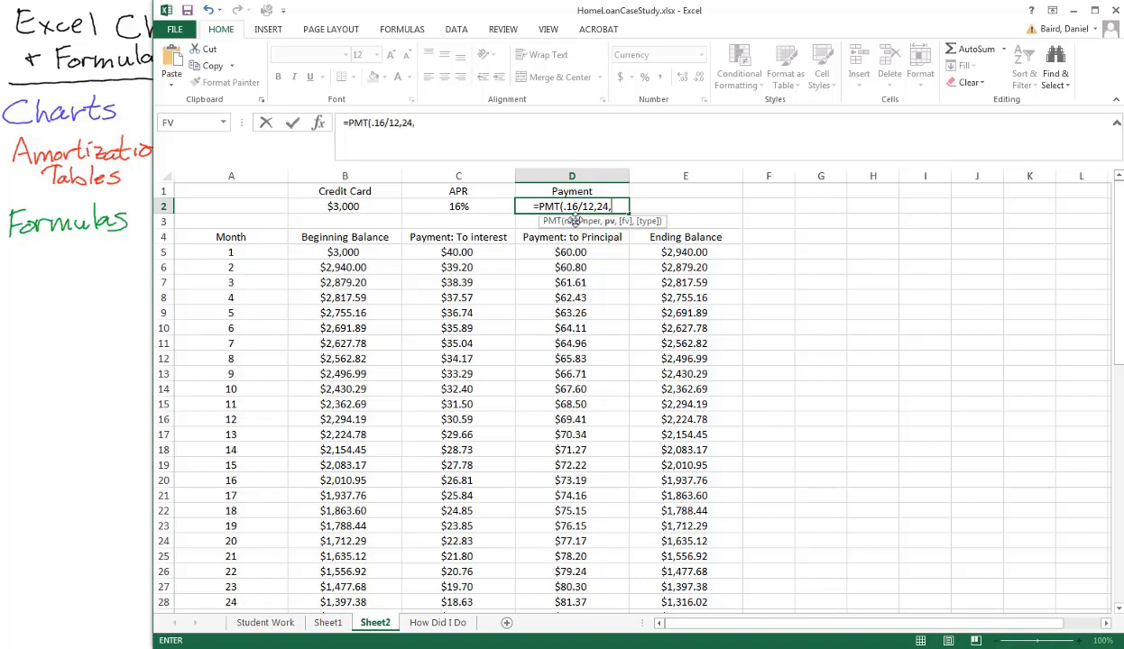
click(353, 207)
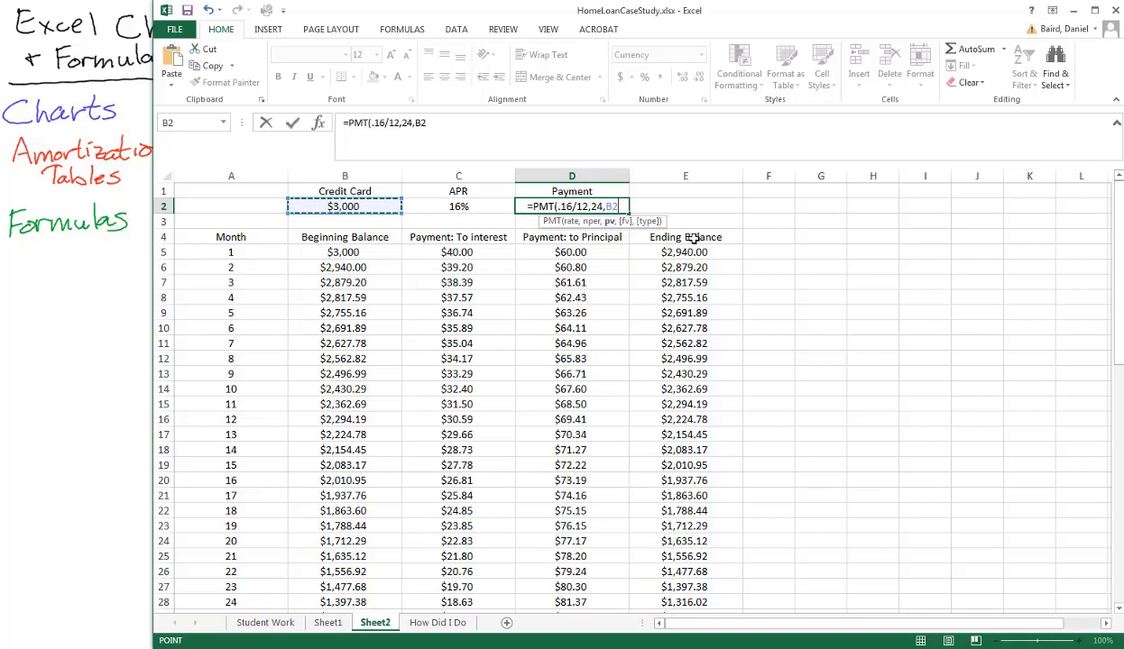
text(,)
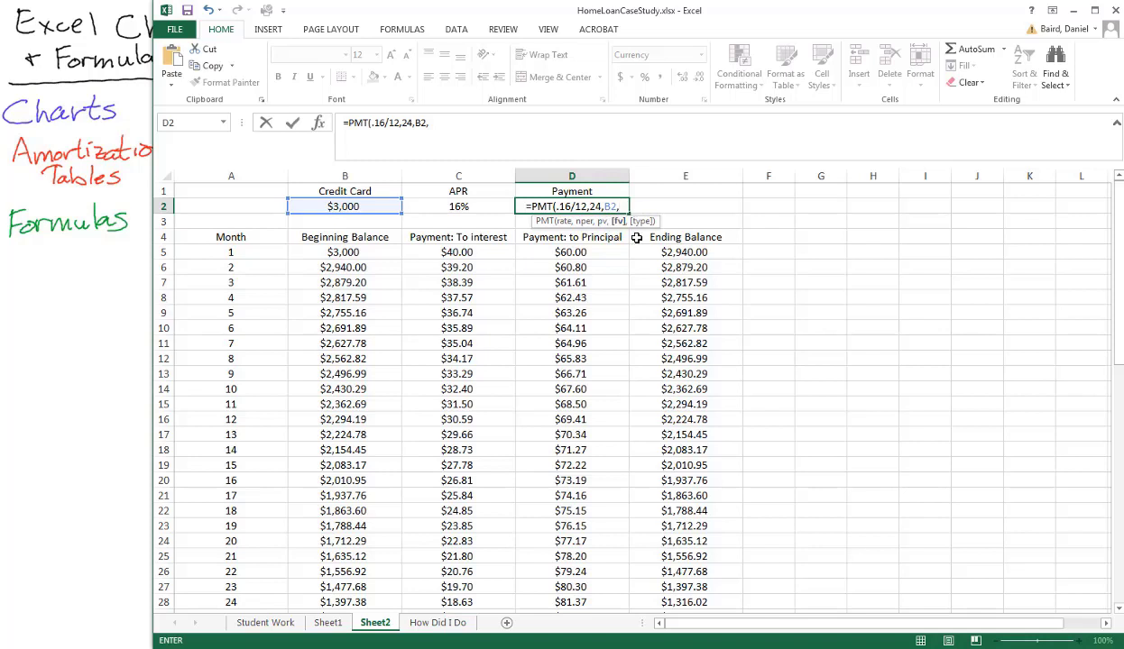
key(BackSpace)
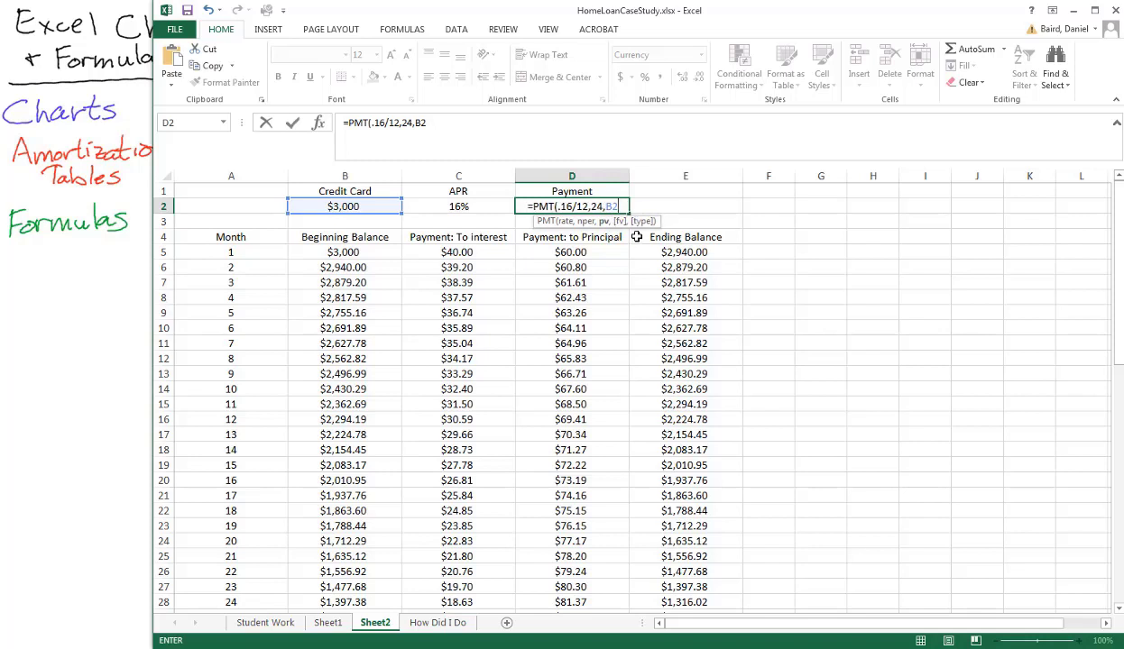
text())
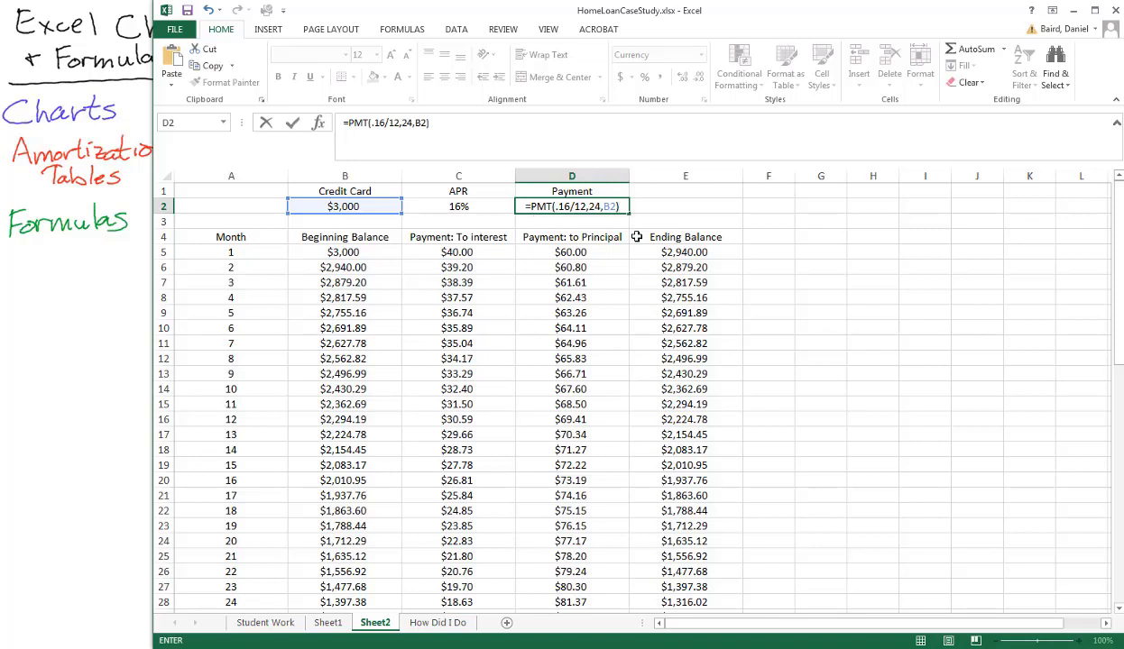
key(Return)
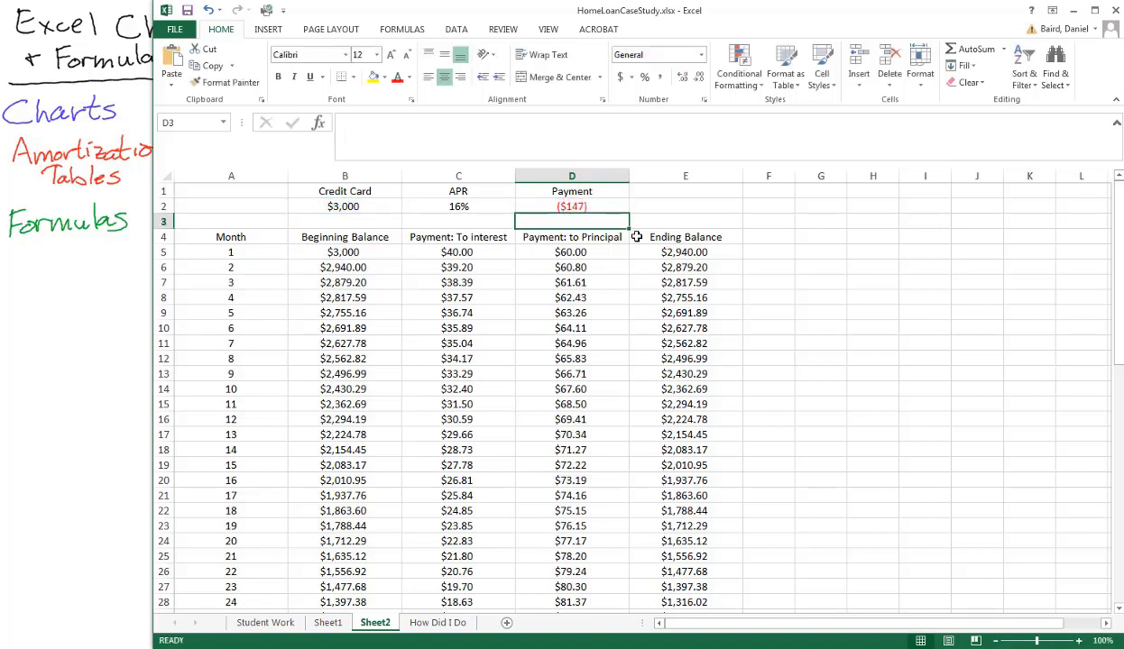
Step: Negate the payment formula in D2 so it reads =-PMT(0.16/12,24,B2)
click(583, 207)
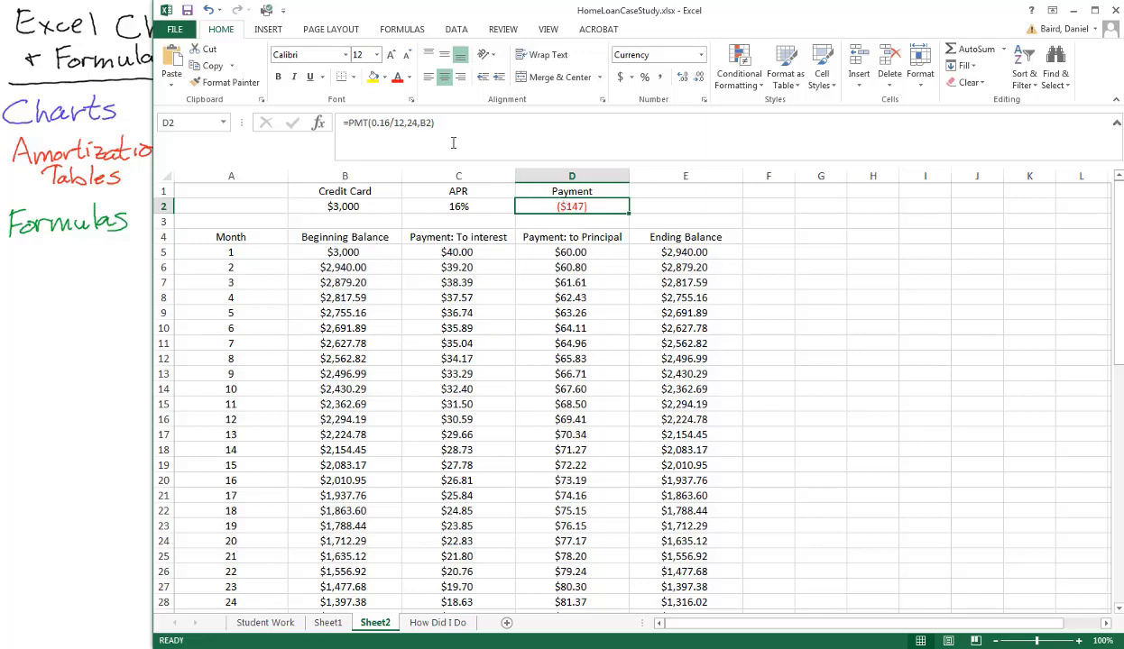
click(348, 122)
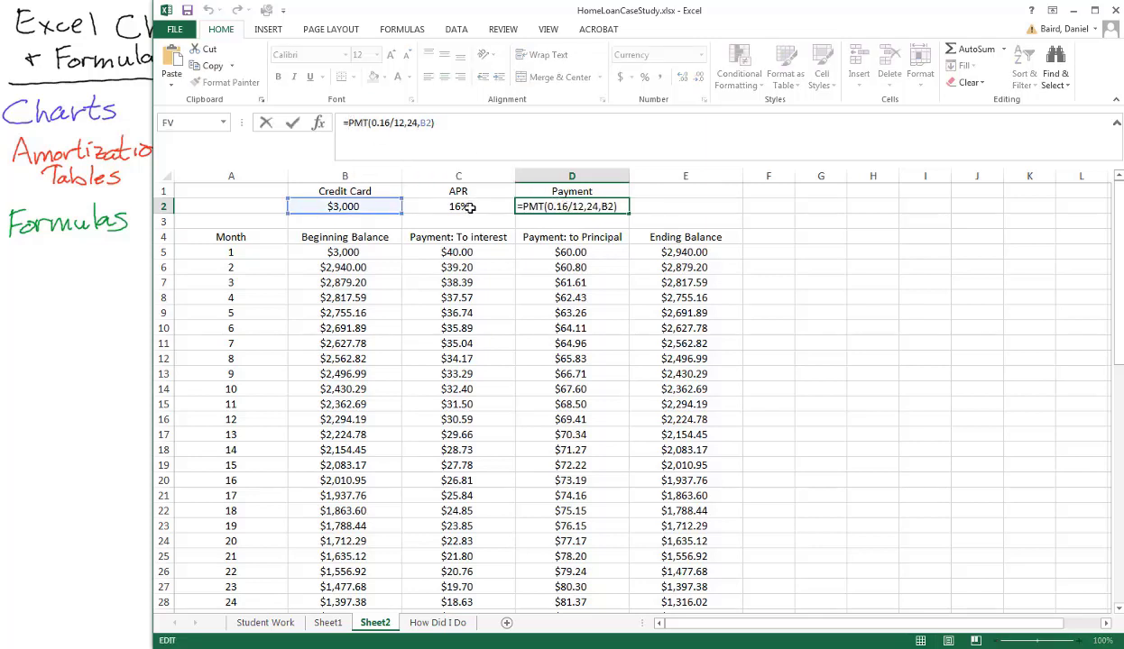
text(-)
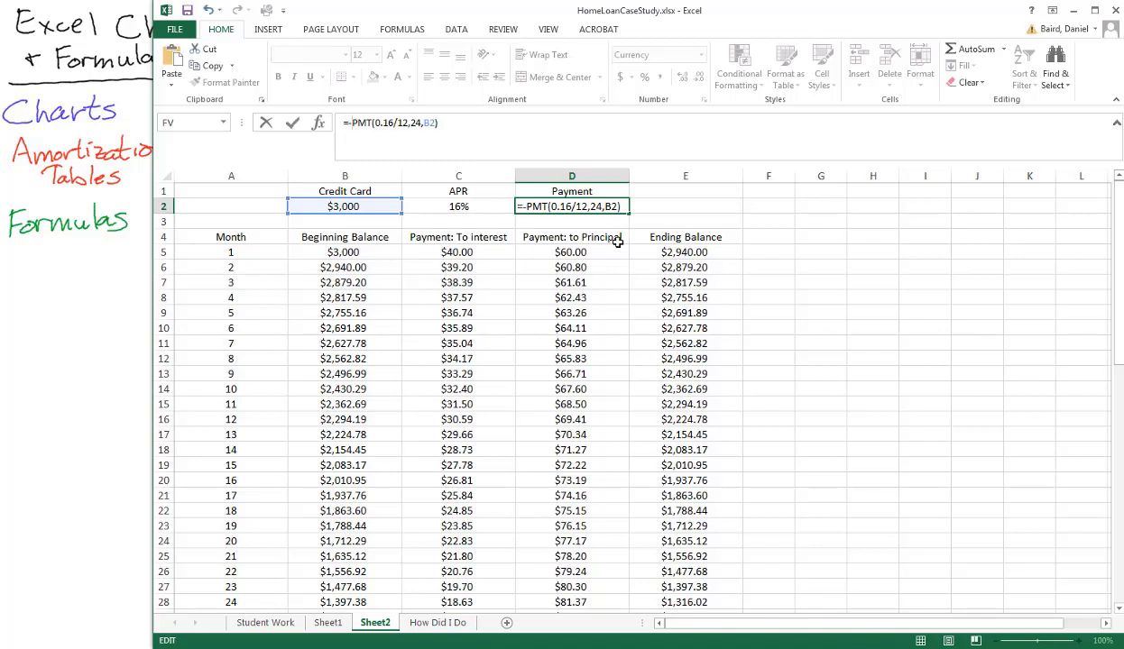
key(Return)
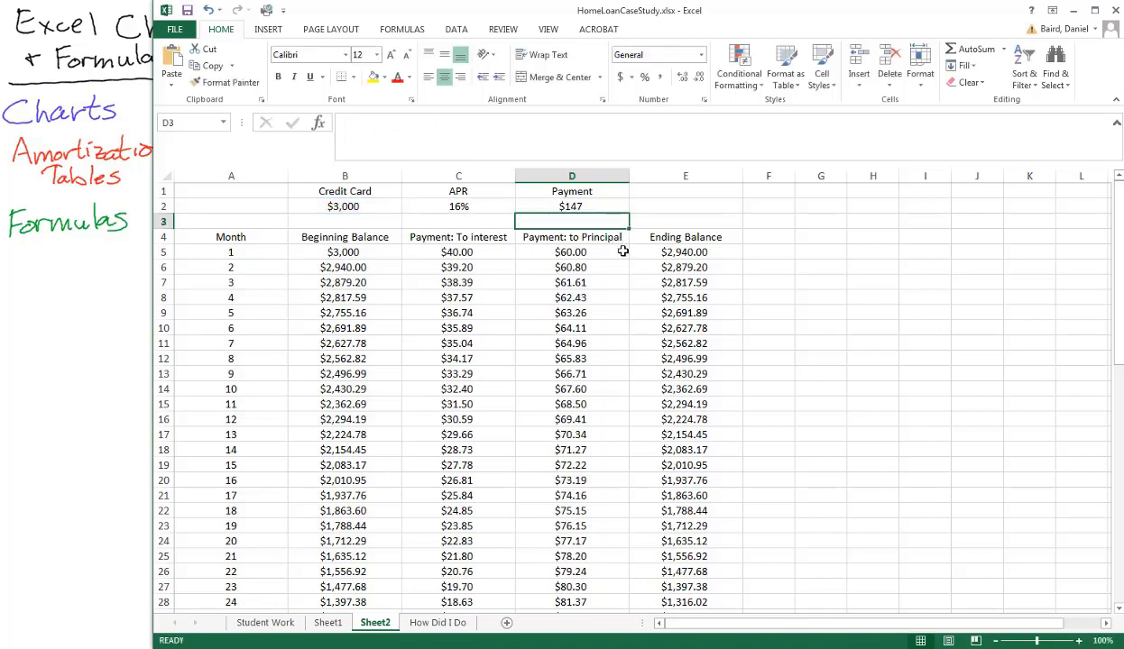
Step: Format the payment amount in D2 with two decimal places
click(595, 207)
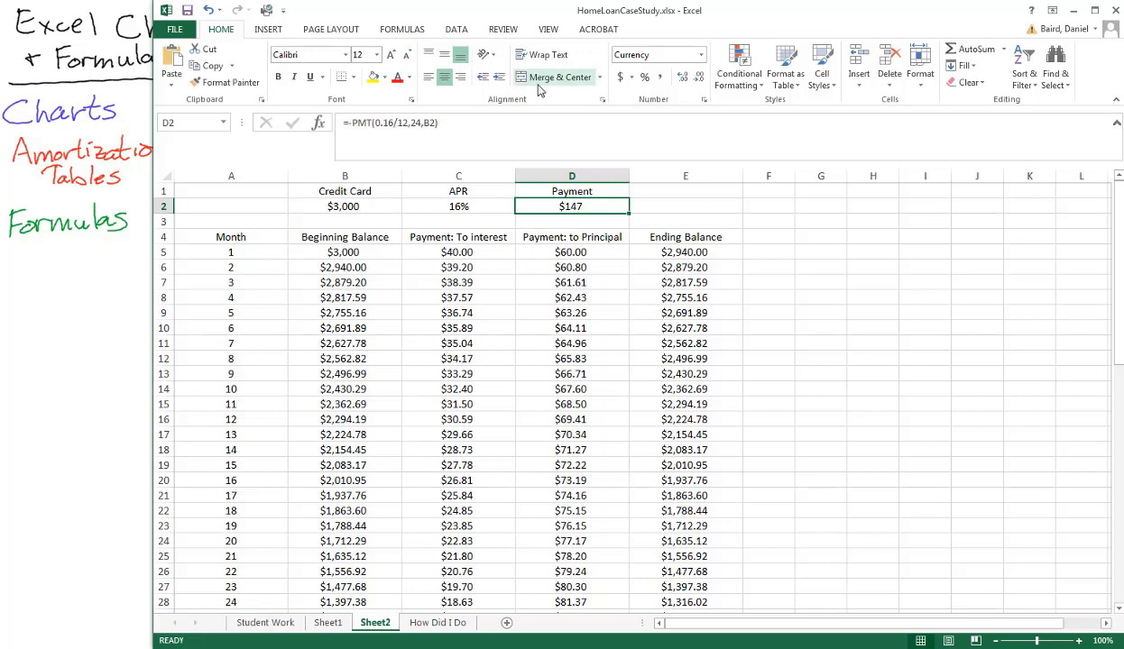
click(682, 79)
click(682, 79)
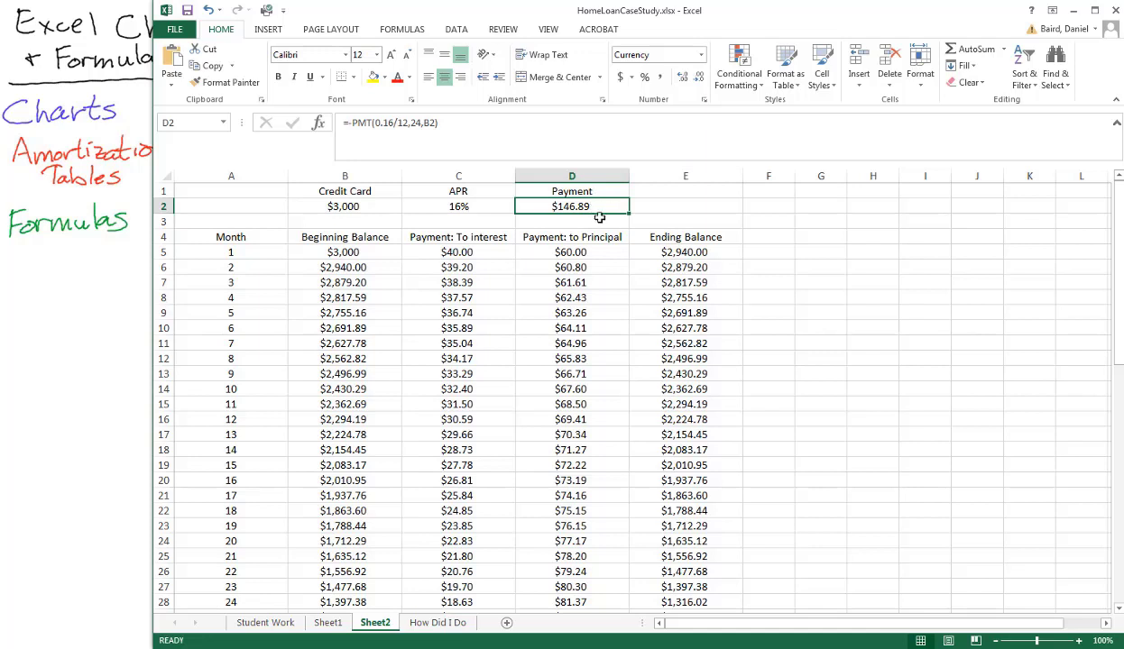
Step: Change month 1's payment to principal formula in D5 to =D2-C5
click(561, 252)
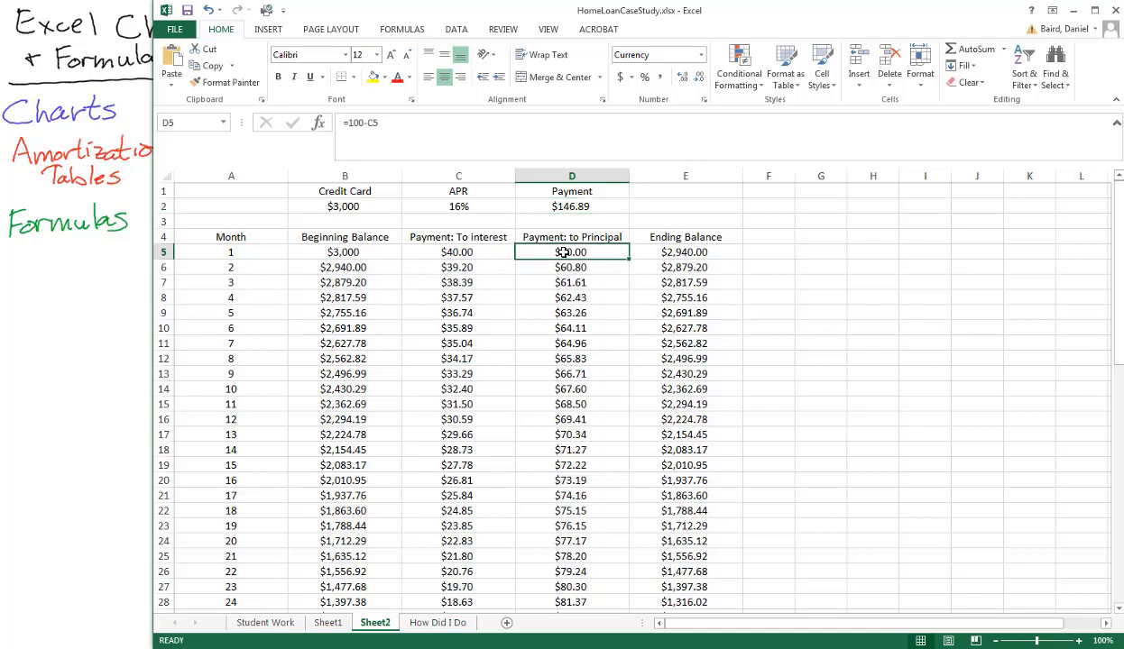
click(364, 123)
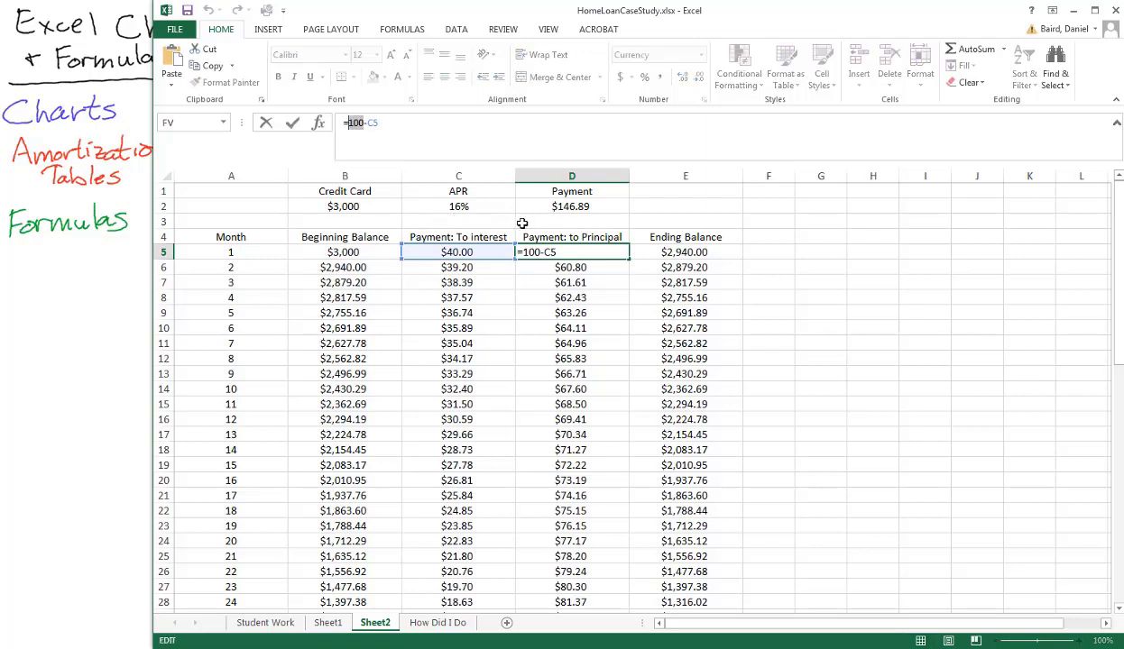
click(557, 205)
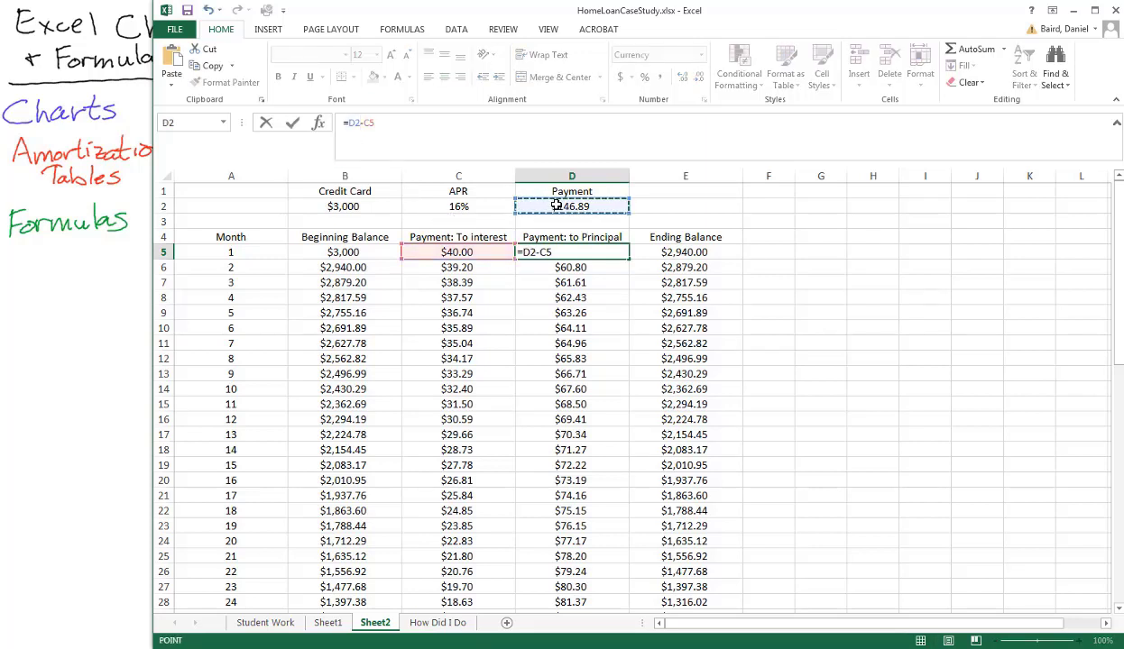
key(Return)
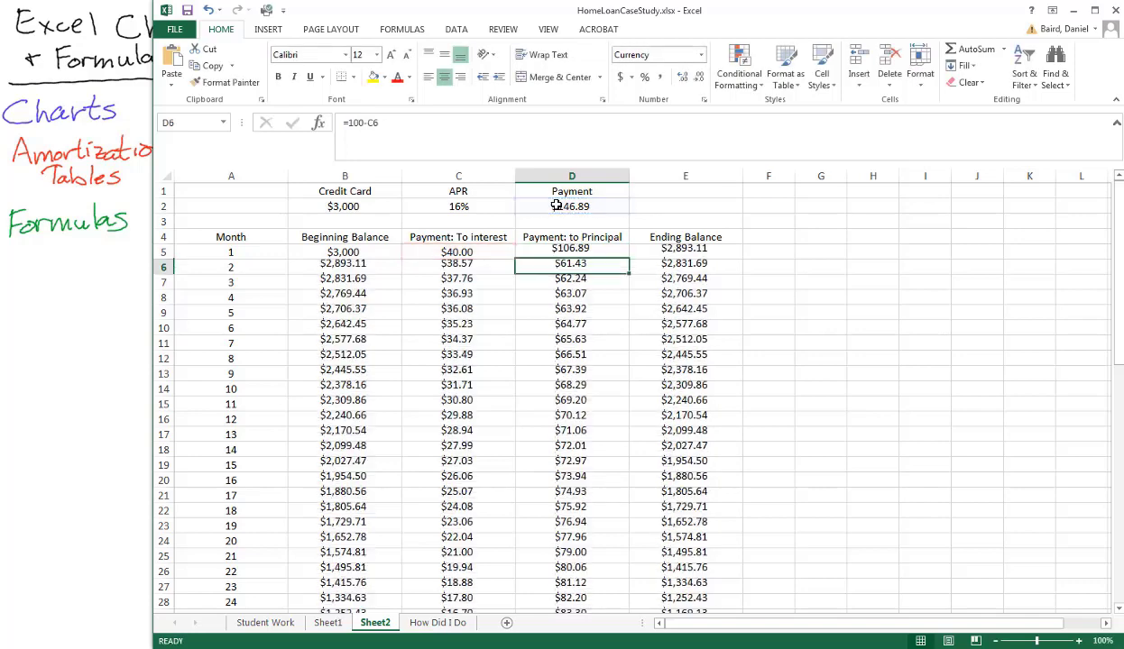
Step: Fill the payment to principal formula from D5 down into D6 and check both formulas' references against D2 and D3
click(594, 253)
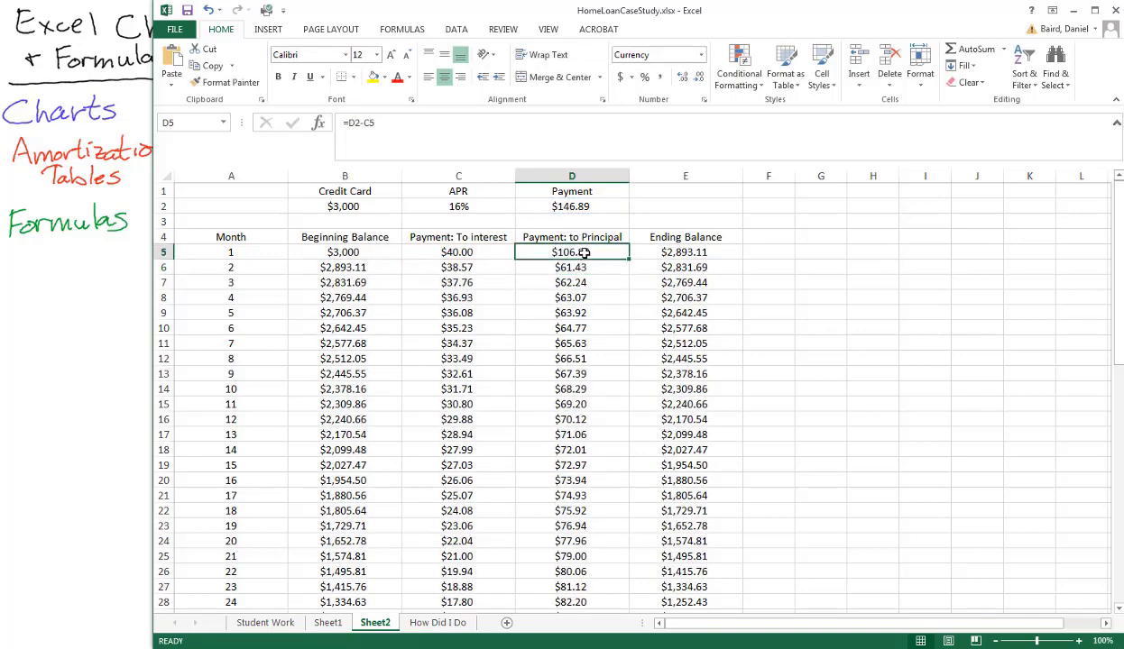
click(585, 266)
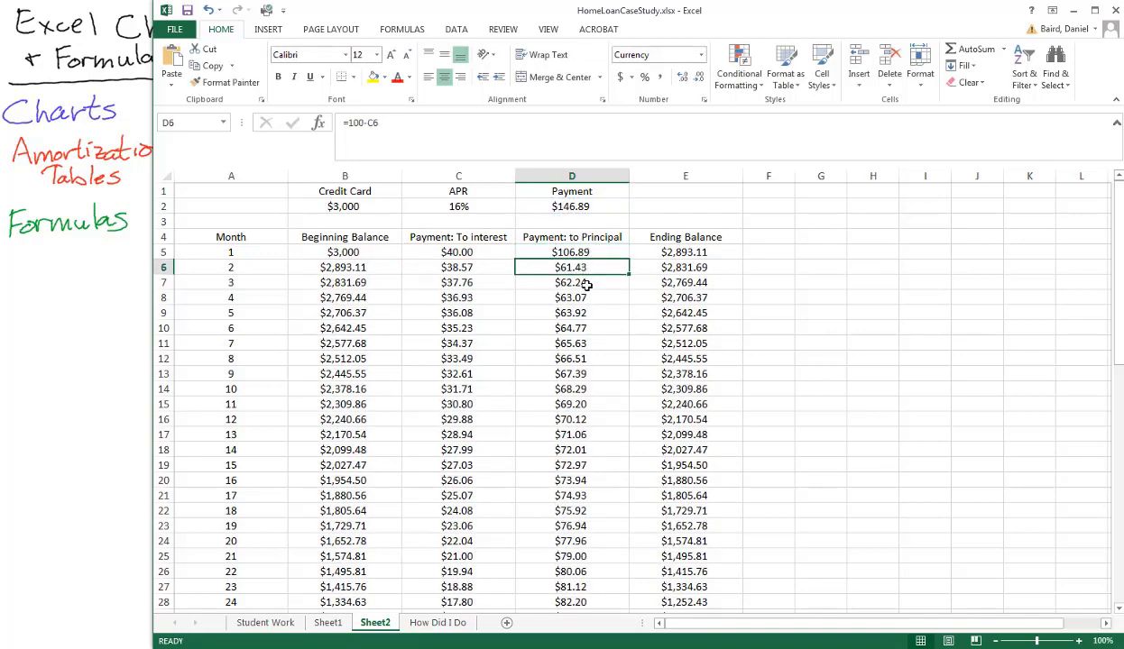
click(571, 282)
click(587, 251)
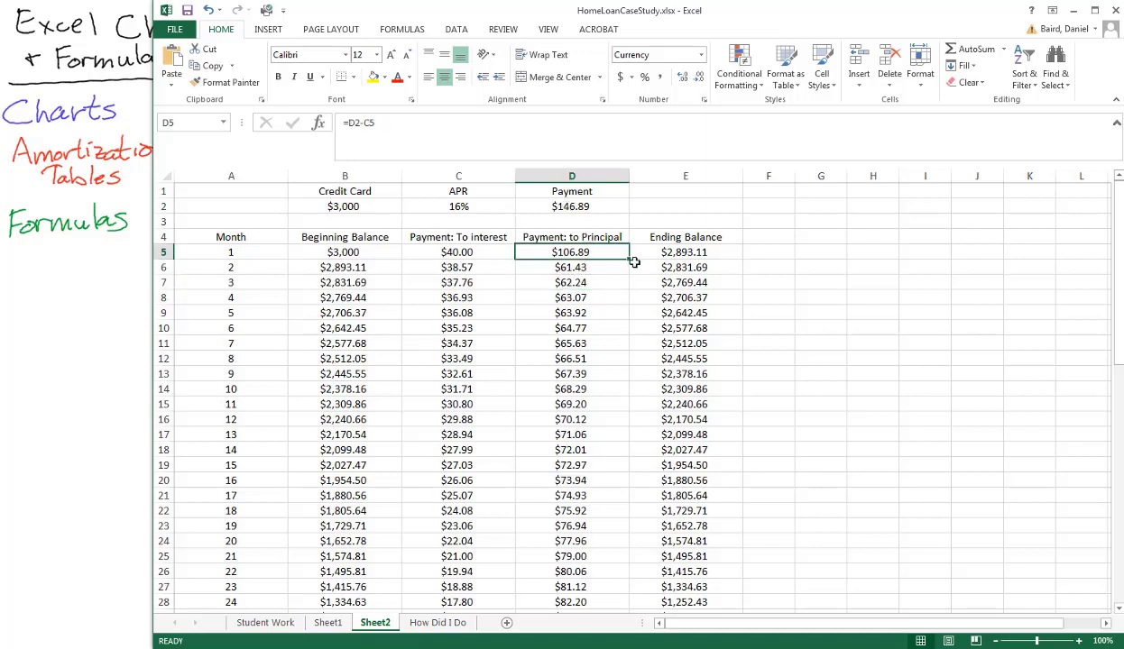
drag(631, 260, 622, 271)
click(600, 268)
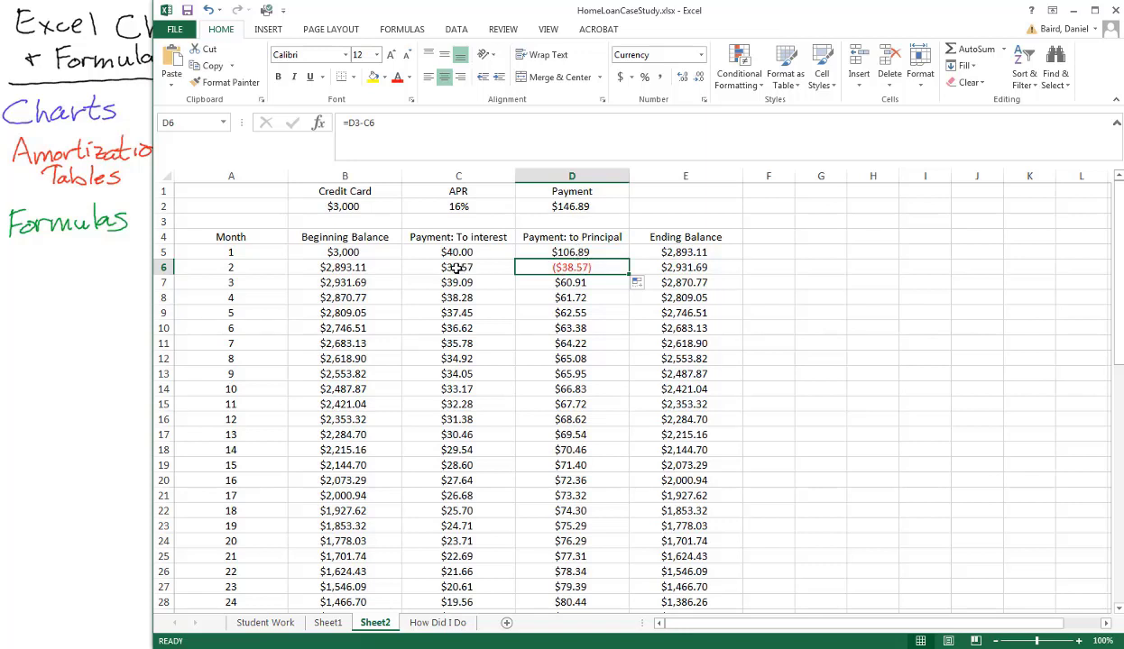
click(580, 254)
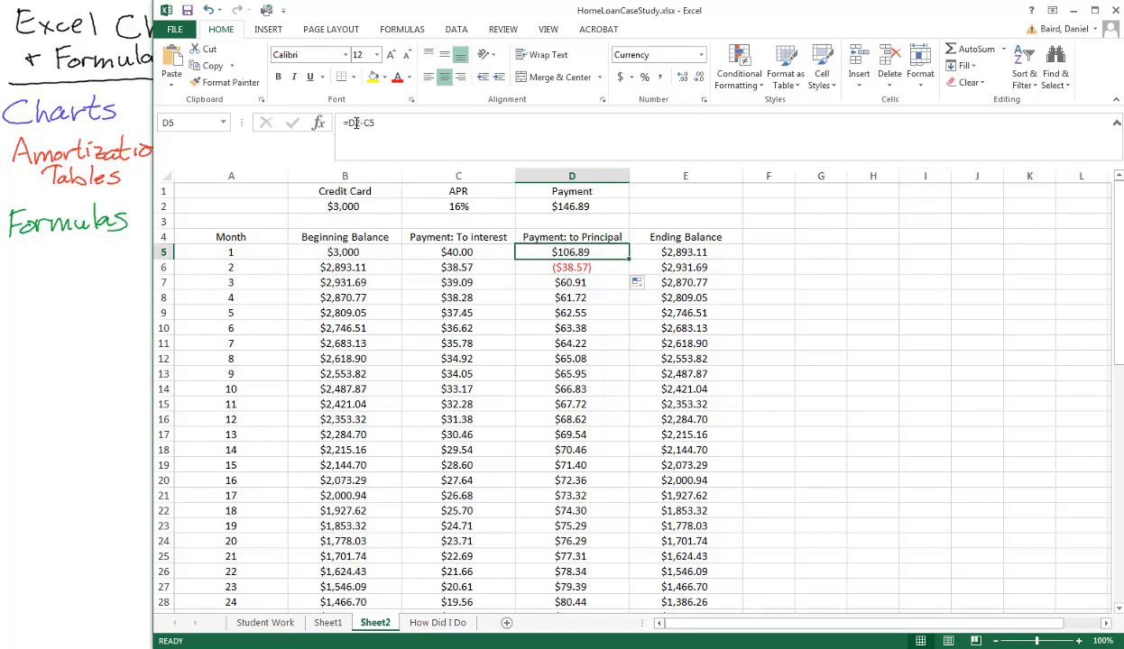
click(575, 266)
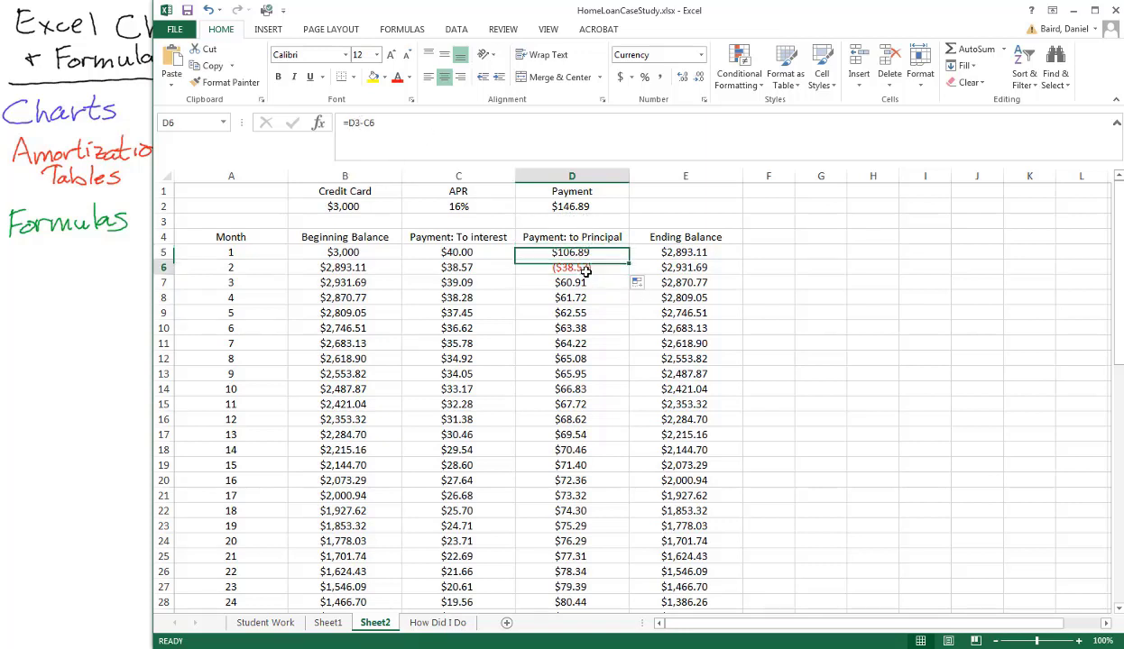
click(573, 221)
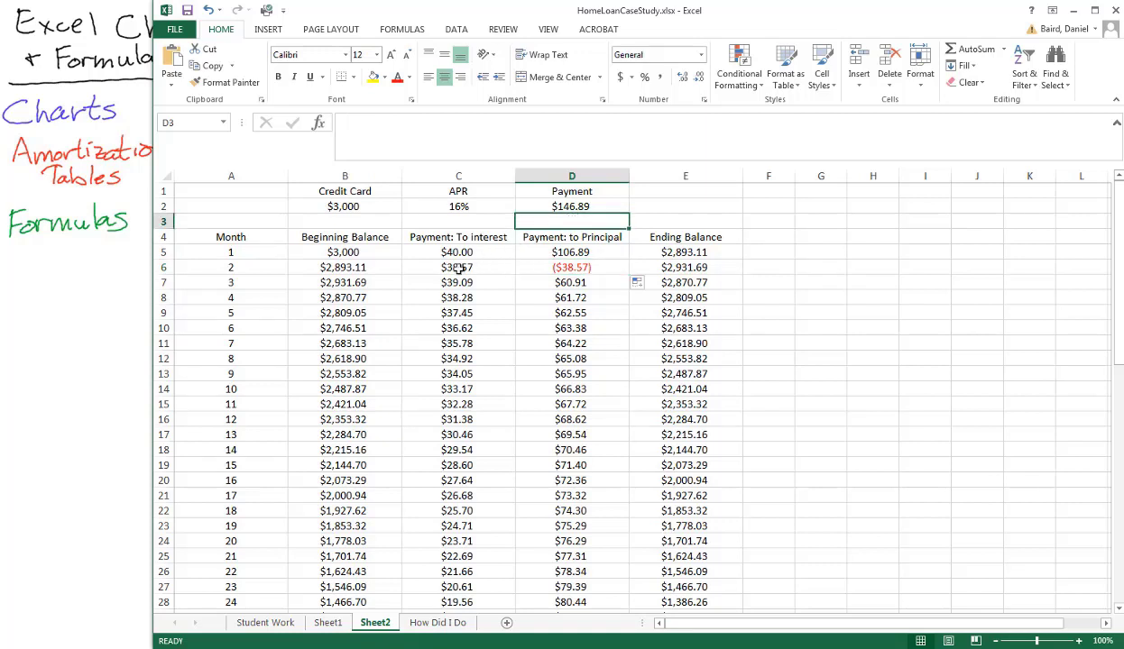
click(572, 208)
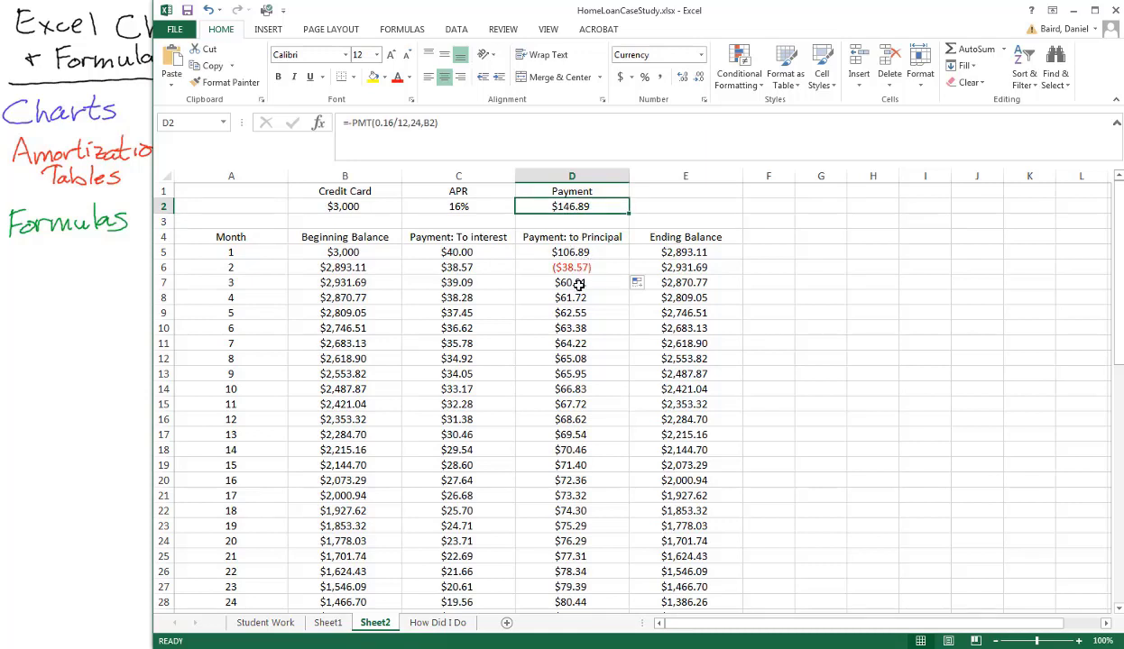
Step: Make the payment reference in month 1's payment to principal formula absolute so D5 reads =$D$2-C5
click(572, 253)
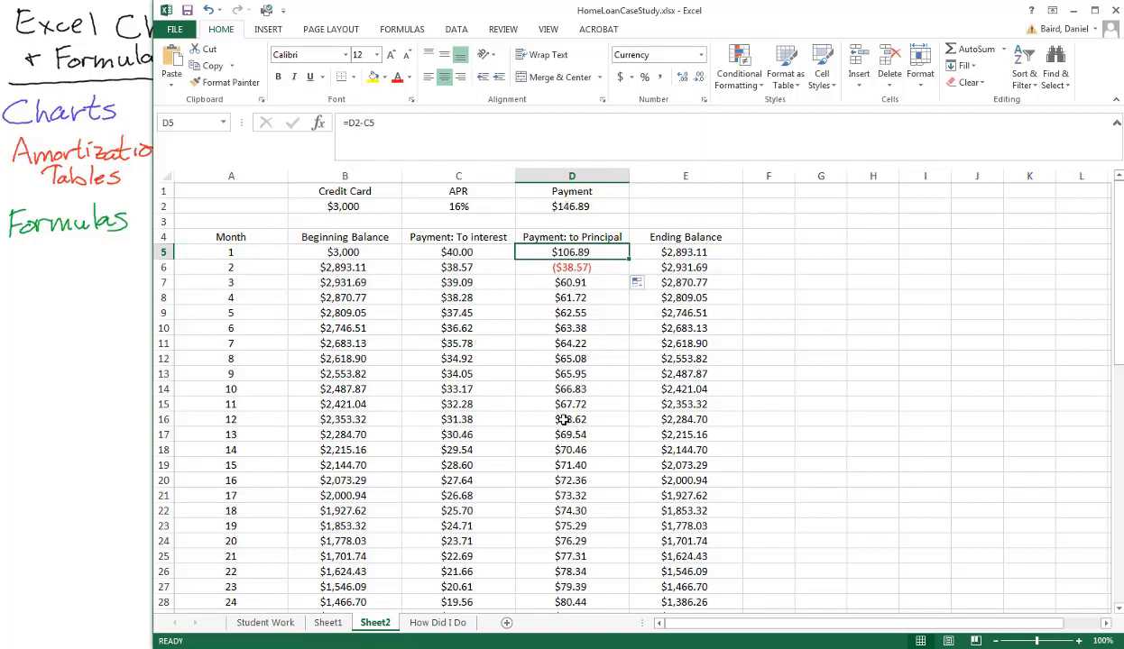
click(350, 121)
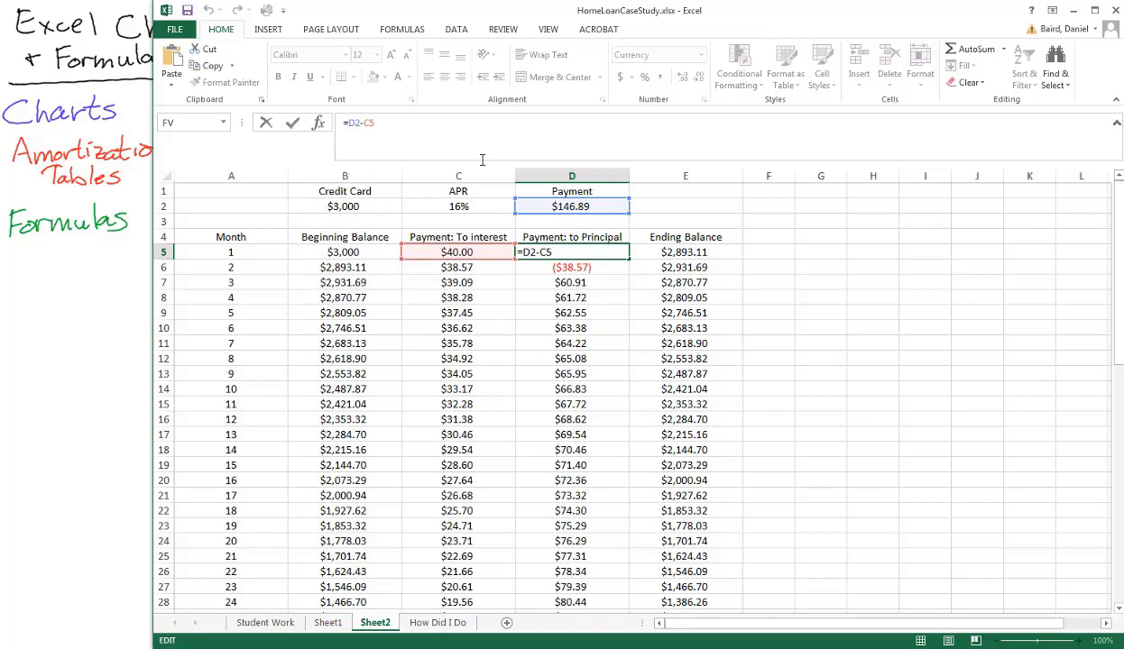
text($D@)
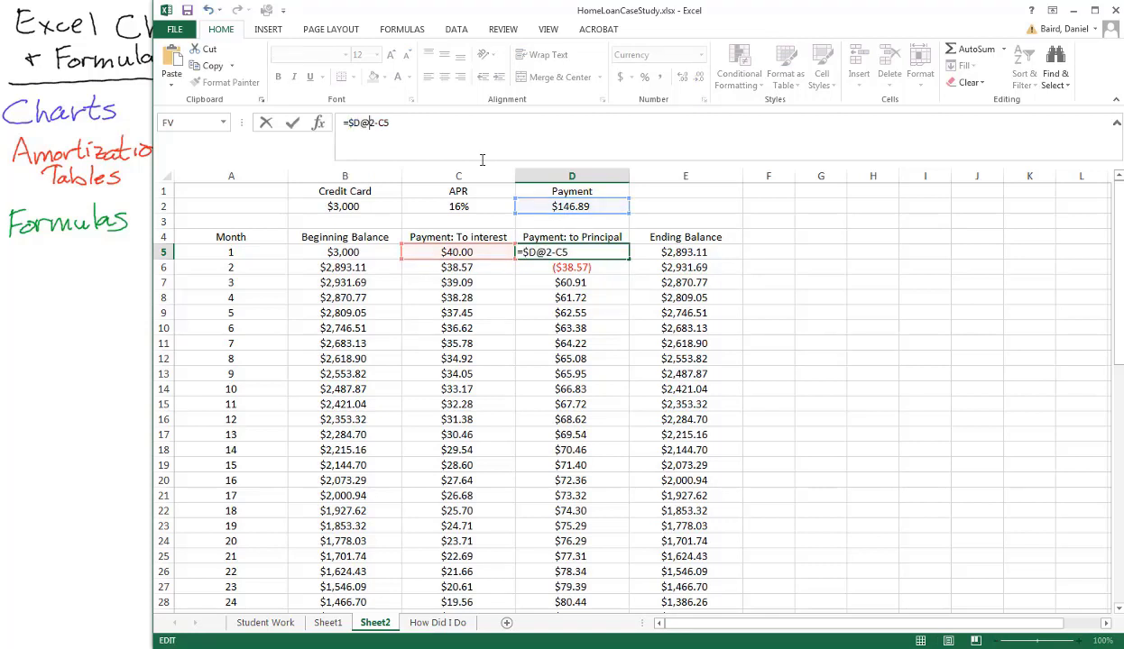
key(BackSpace)
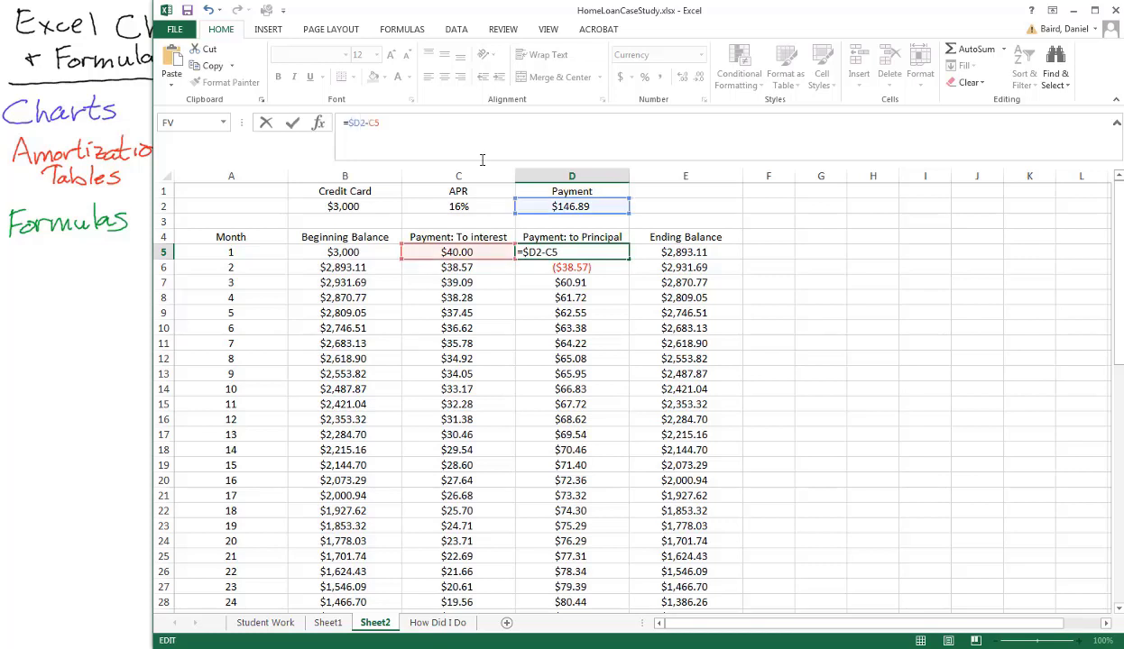
text($)
key(Return)
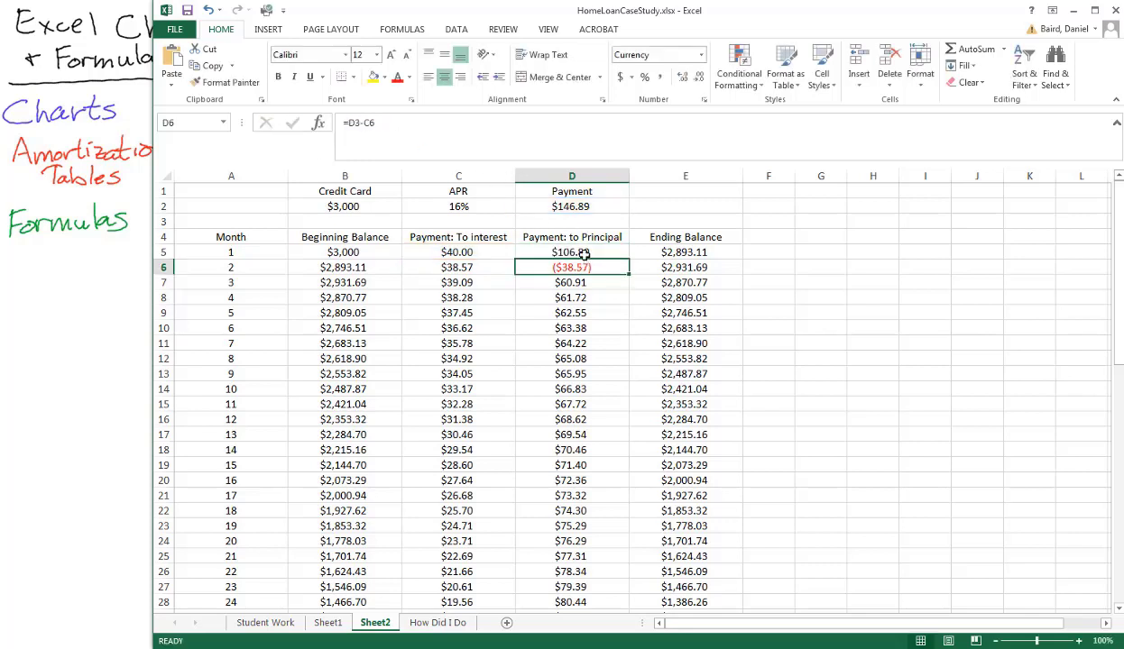
Step: Fill the payment to principal formula from D5 down through D7, checking the payment reference in each copied formula
click(584, 253)
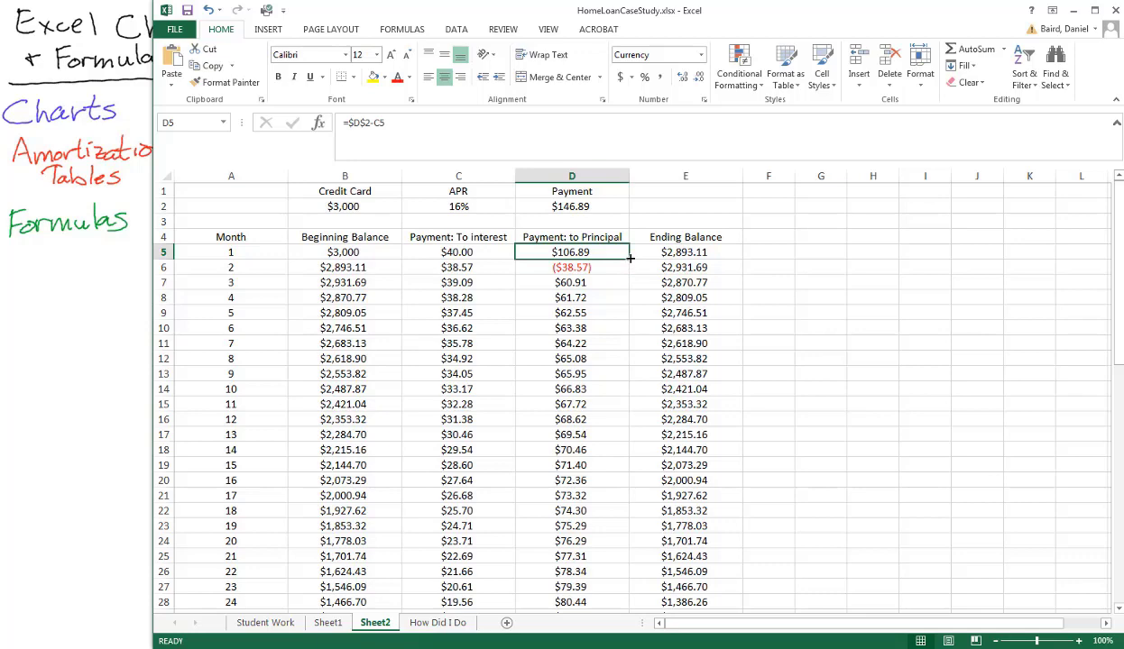
drag(629, 259, 629, 270)
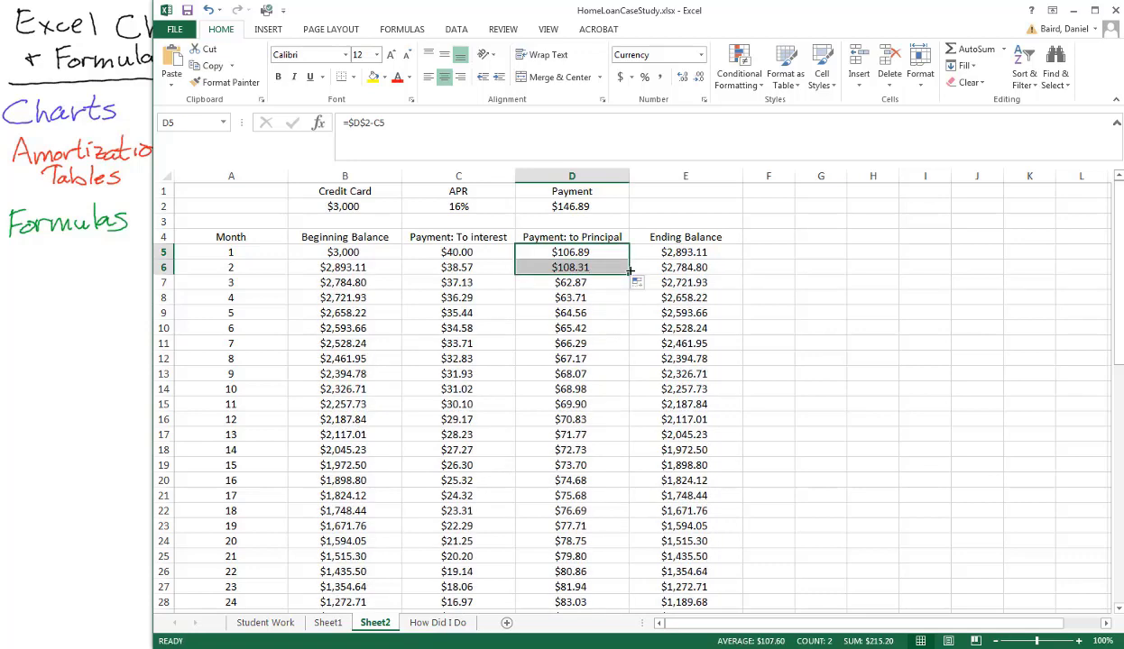
click(596, 267)
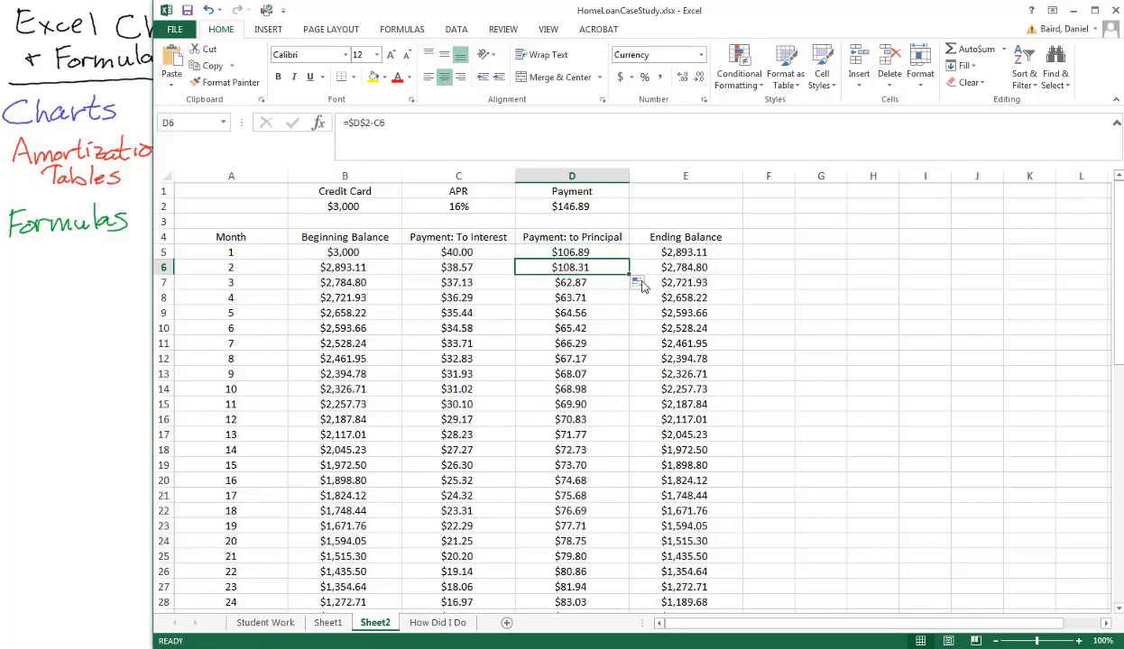
drag(629, 273, 629, 289)
click(578, 276)
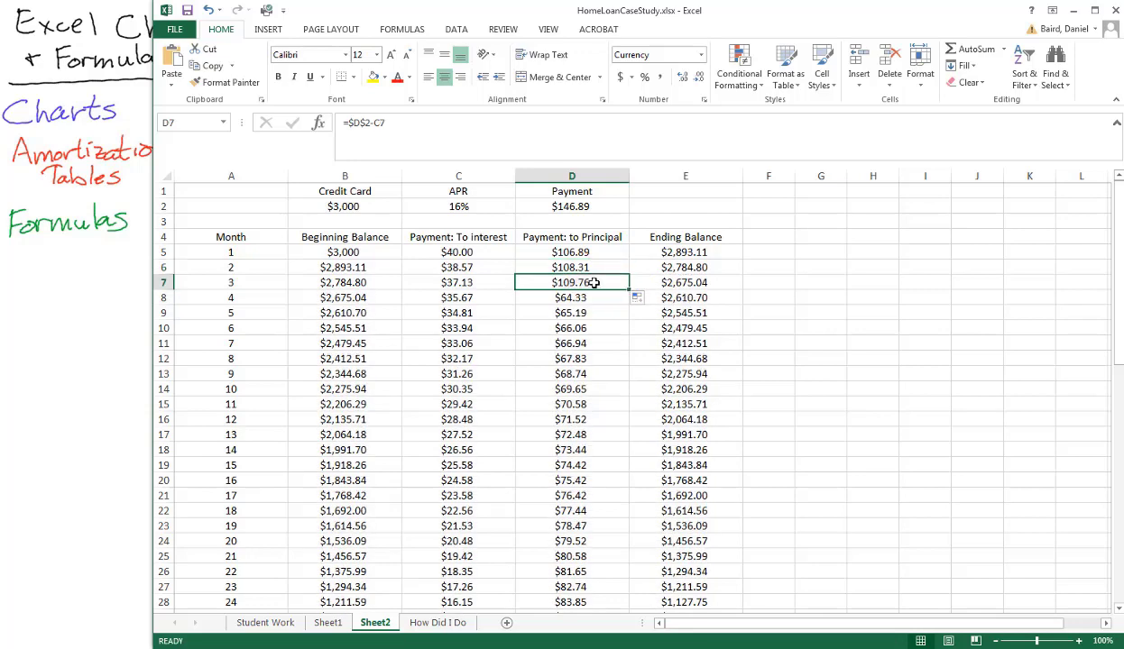
Step: Remove the payment reference from D5's formula and pick cell D2 again as an absolute reference, giving =$D$2-C5
click(570, 248)
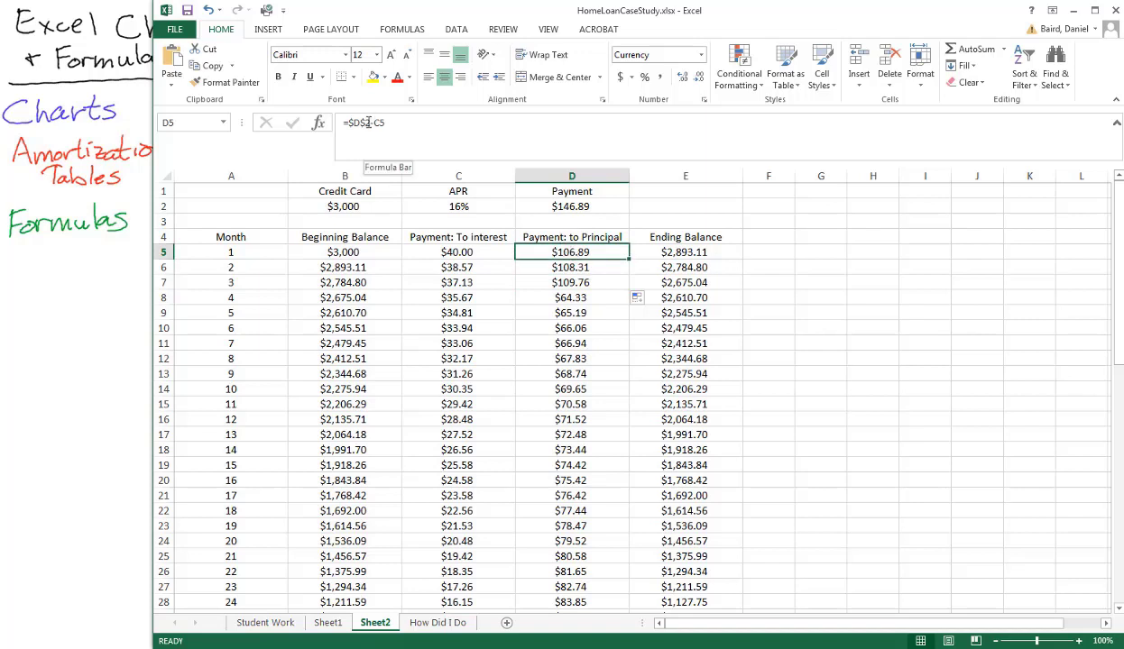
drag(367, 123, 347, 123)
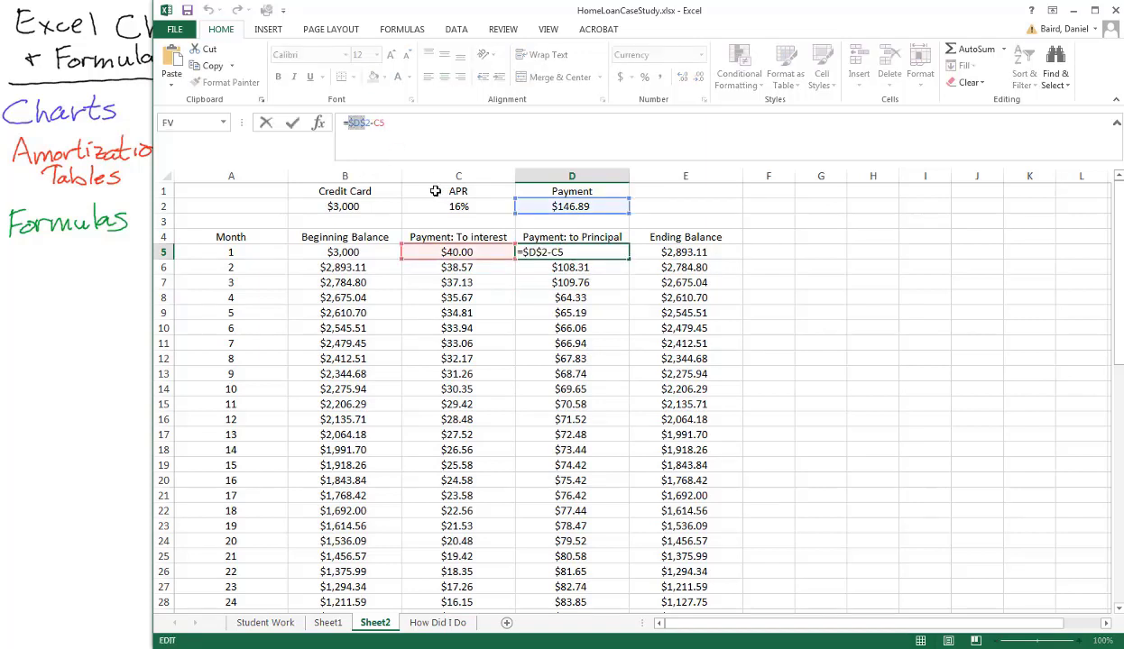
key(BackSpace)
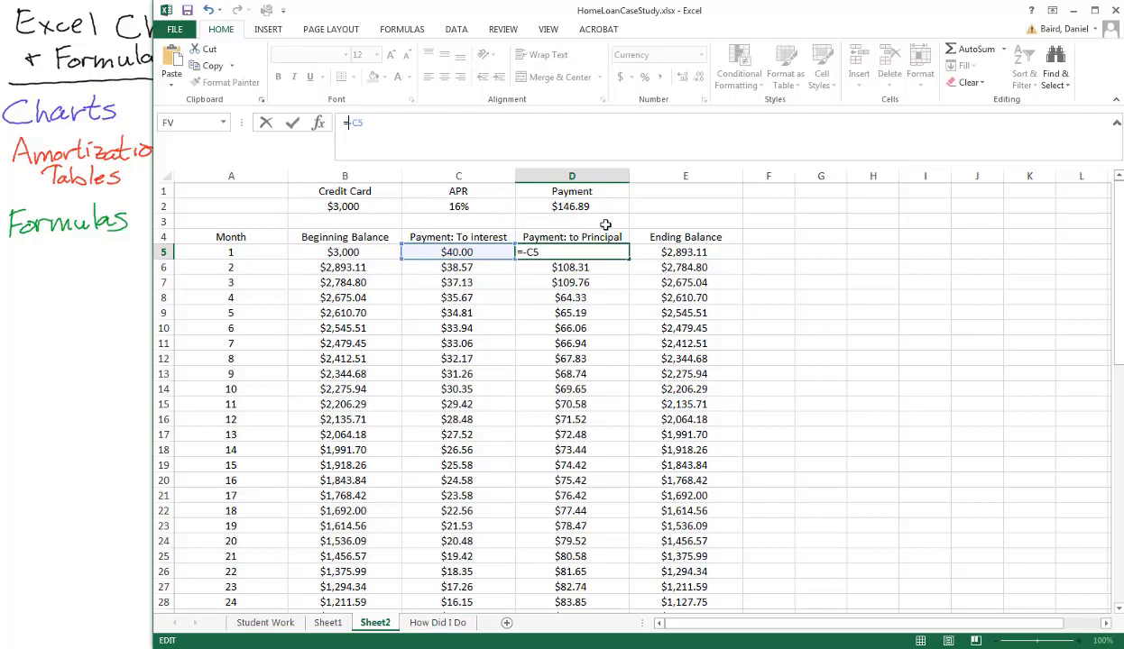
click(578, 207)
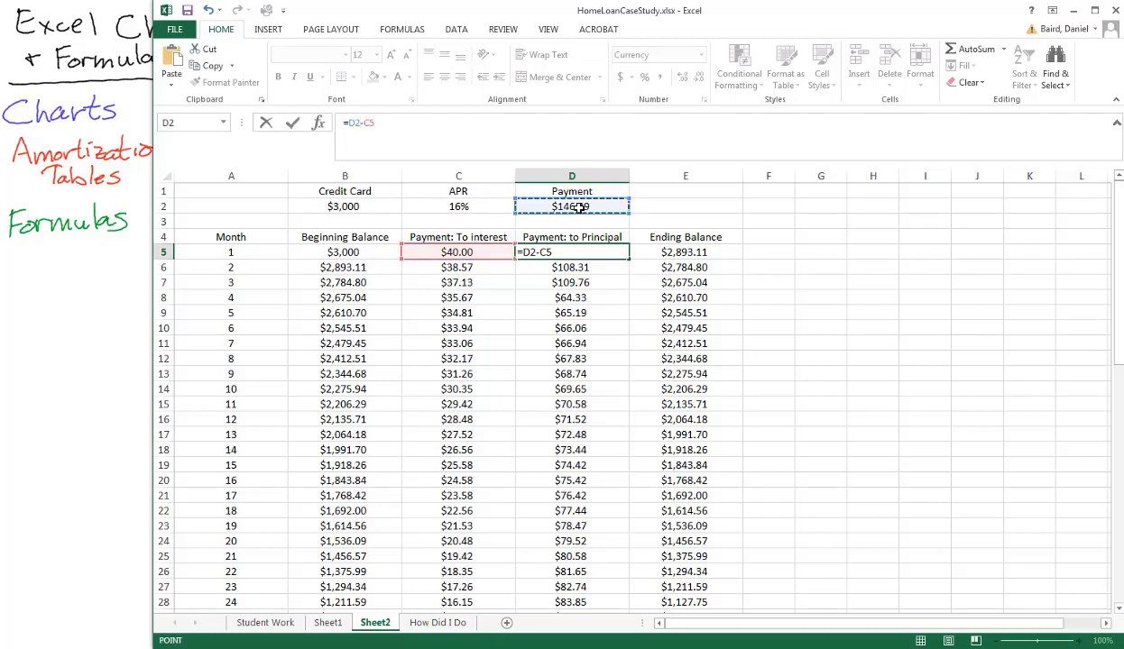
key(F4)
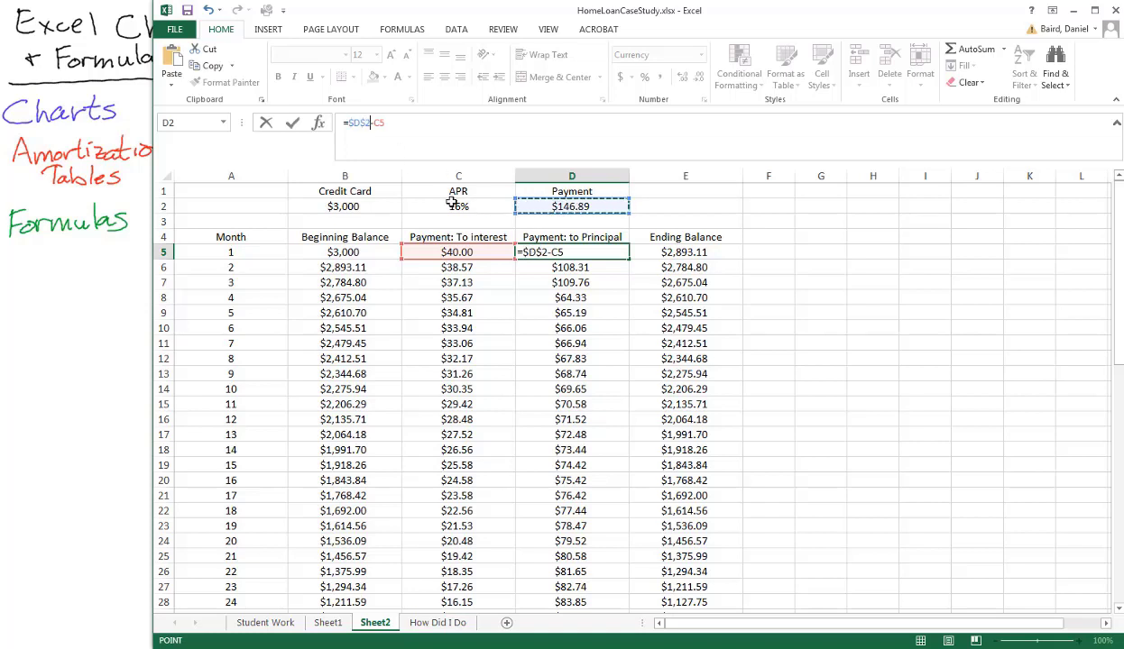
key(Return)
Step: Fill the payment to principal formula from D5 down through month 25 in D29
click(586, 252)
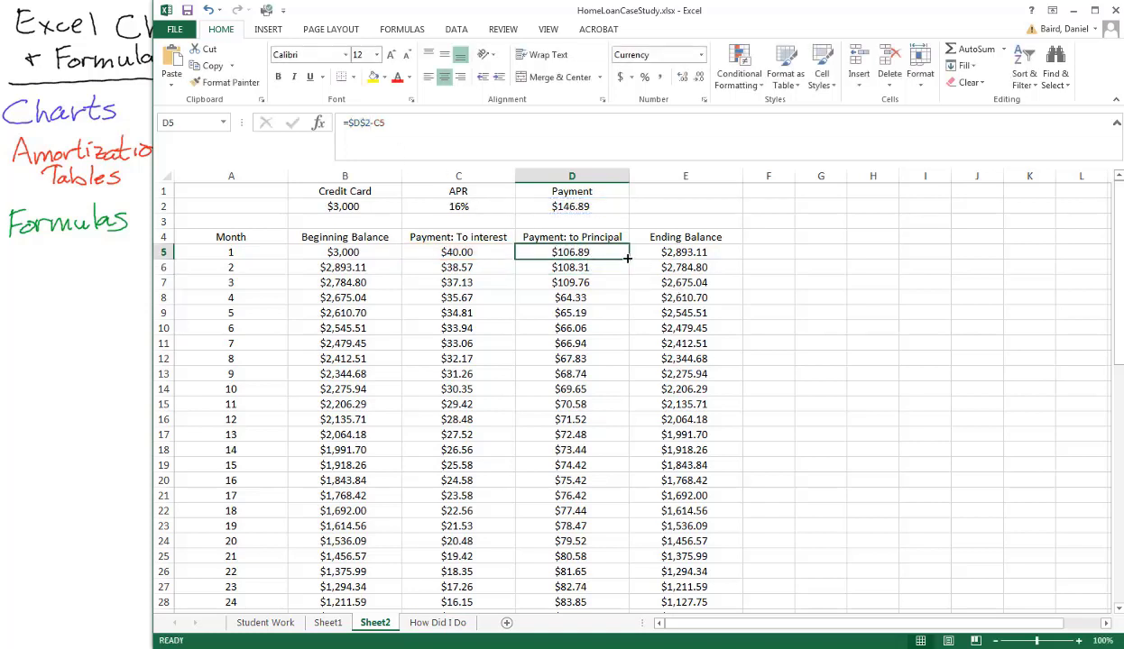
mouse_move(628, 259)
mouse_down()
mouse_move(609, 604)
mouse_move(620, 633)
mouse_move(637, 173)
mouse_move(579, 253)
mouse_move(609, 271)
mouse_up()
scroll(600, 371, up, 3)
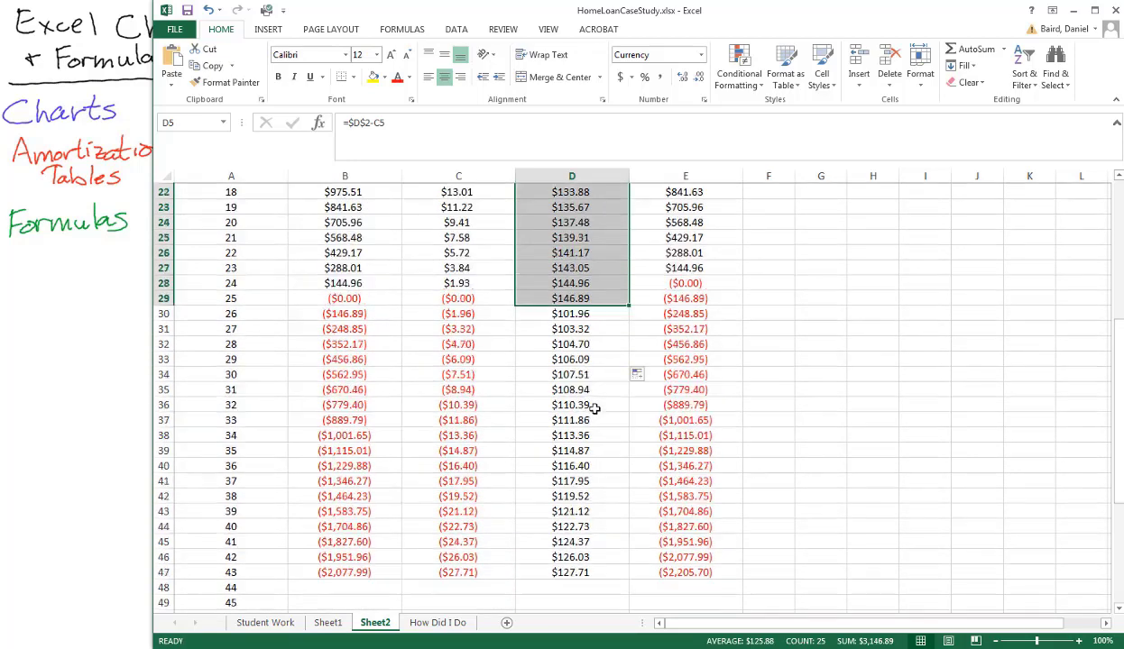
Step: Examine month 24's row and its ending balance in E28 against the payment formula in D2
click(685, 312)
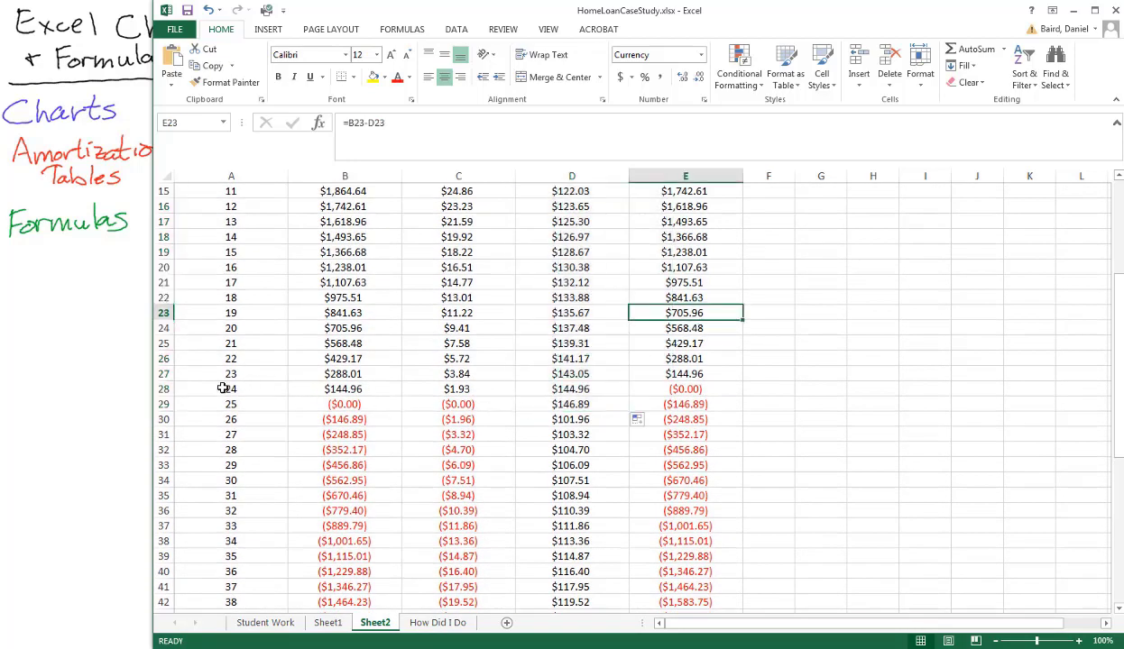
drag(225, 389, 686, 390)
scroll(663, 275, up, 5)
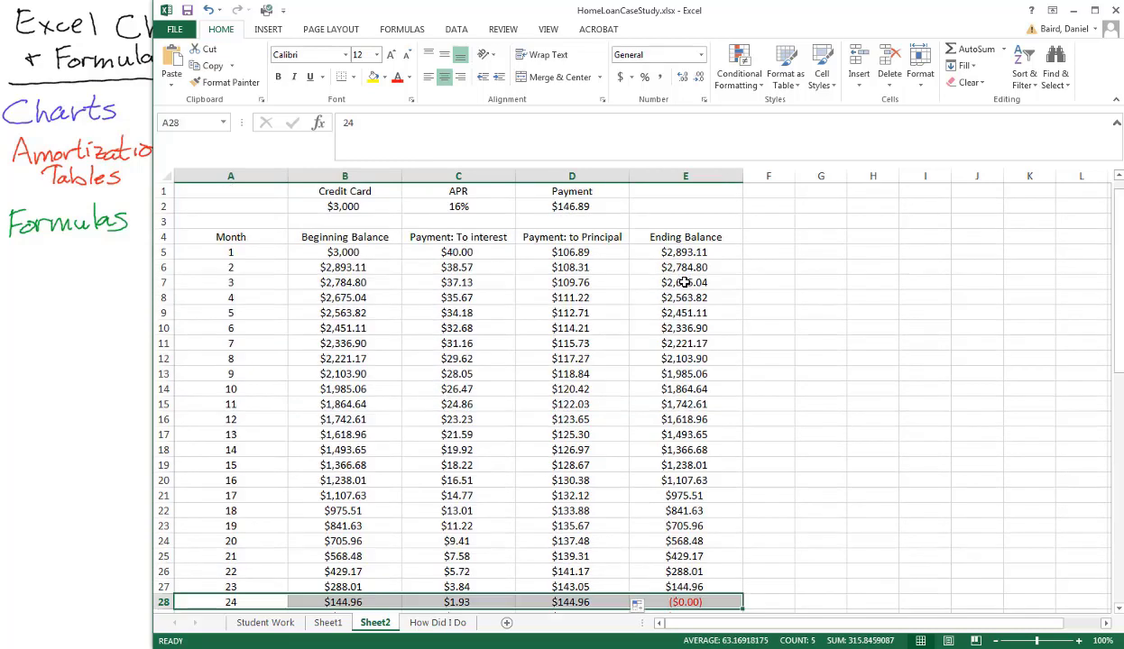
click(575, 208)
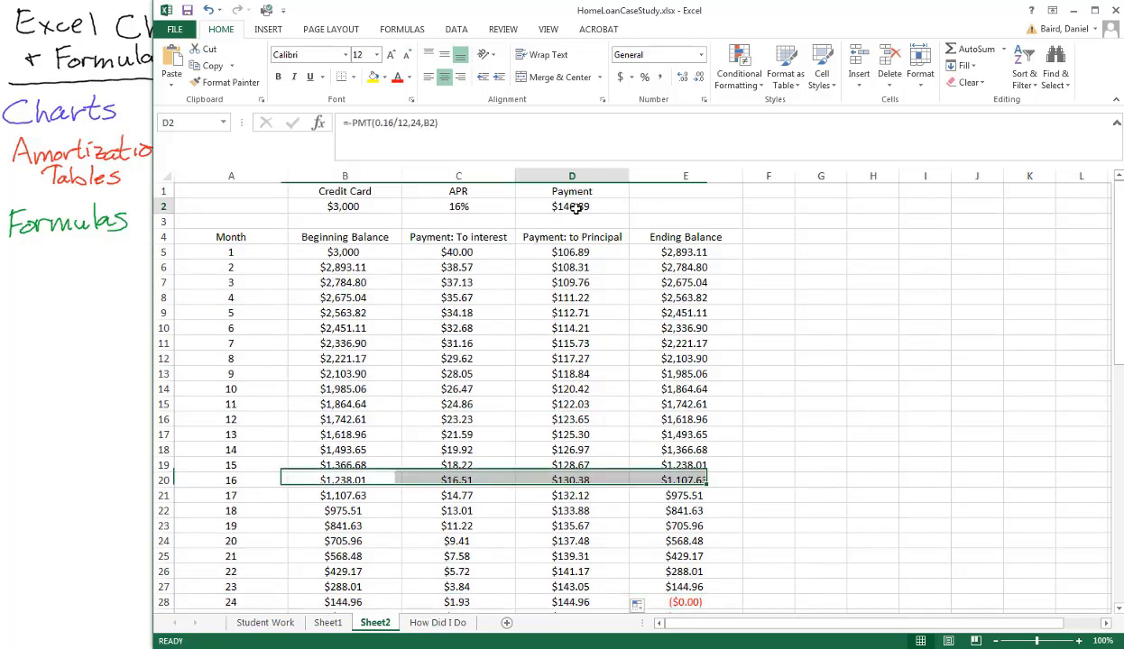
scroll(612, 492, down, 1)
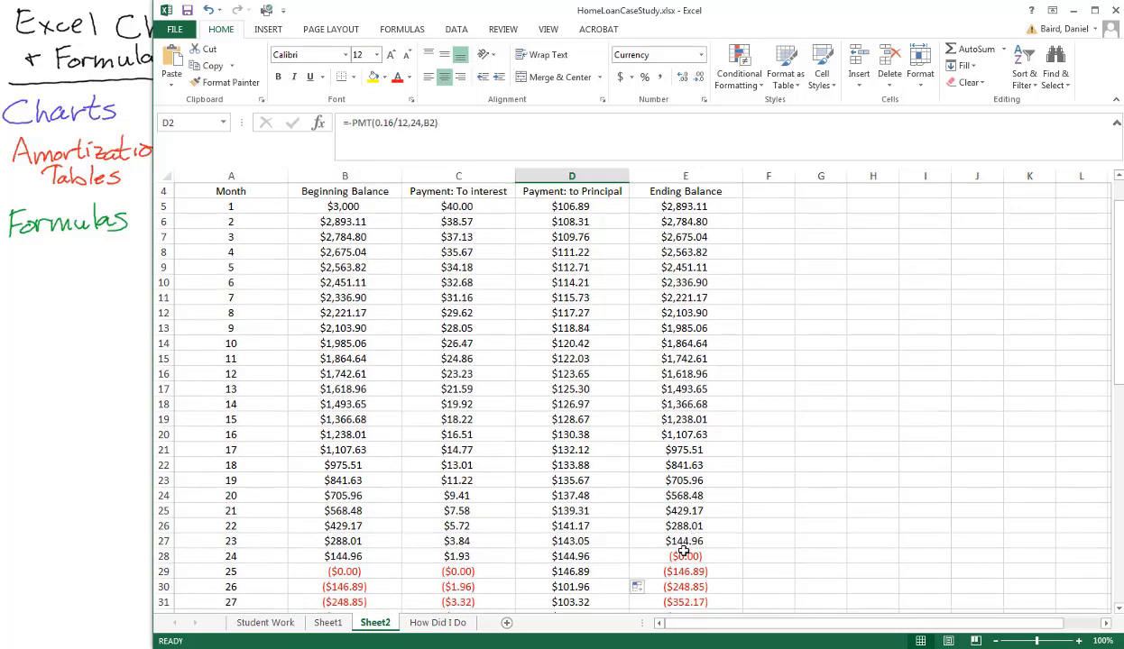
click(671, 553)
scroll(600, 349, up, 1)
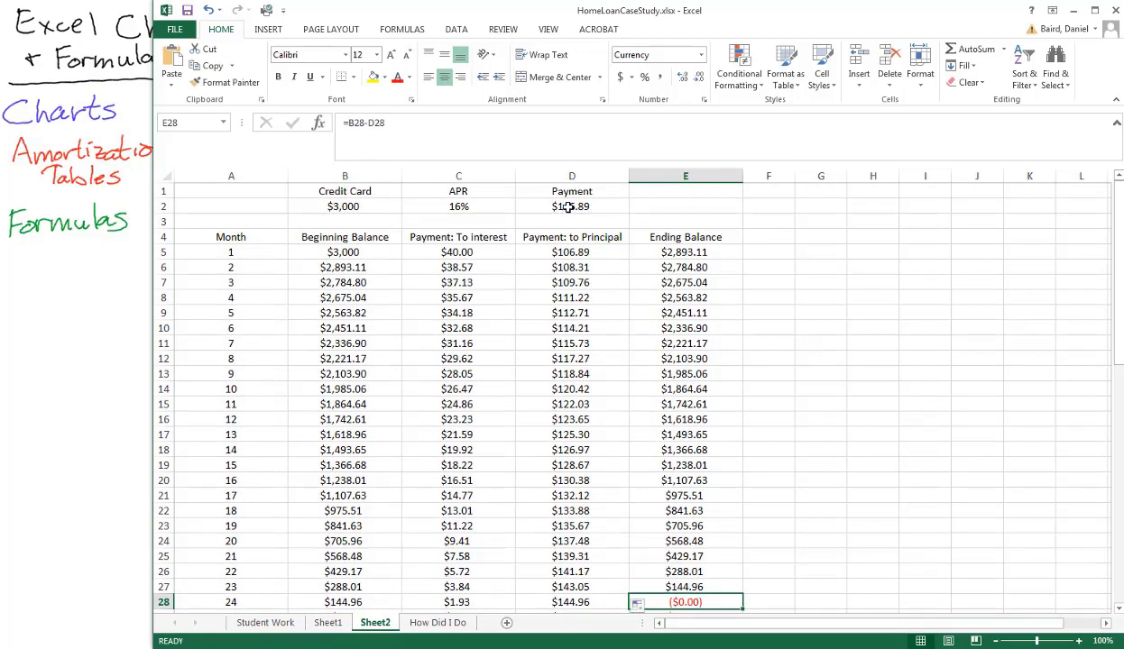
Step: Set the credit card balance in B2 to 4000 and check the payment formula in D2
click(343, 205)
text(4000)
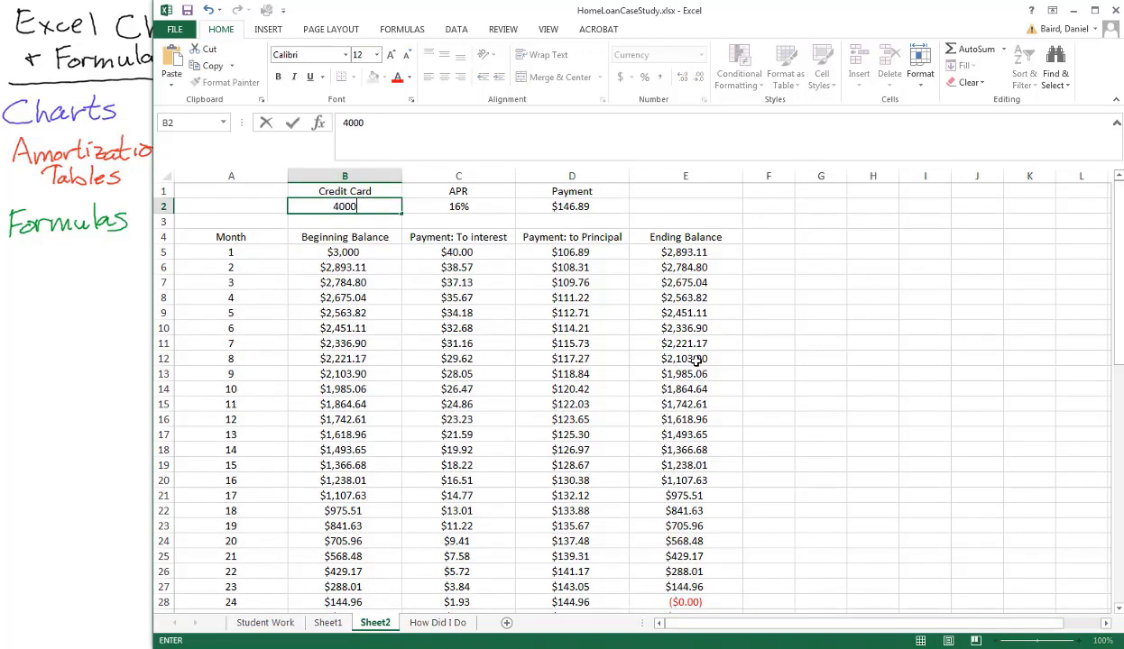
key(Return)
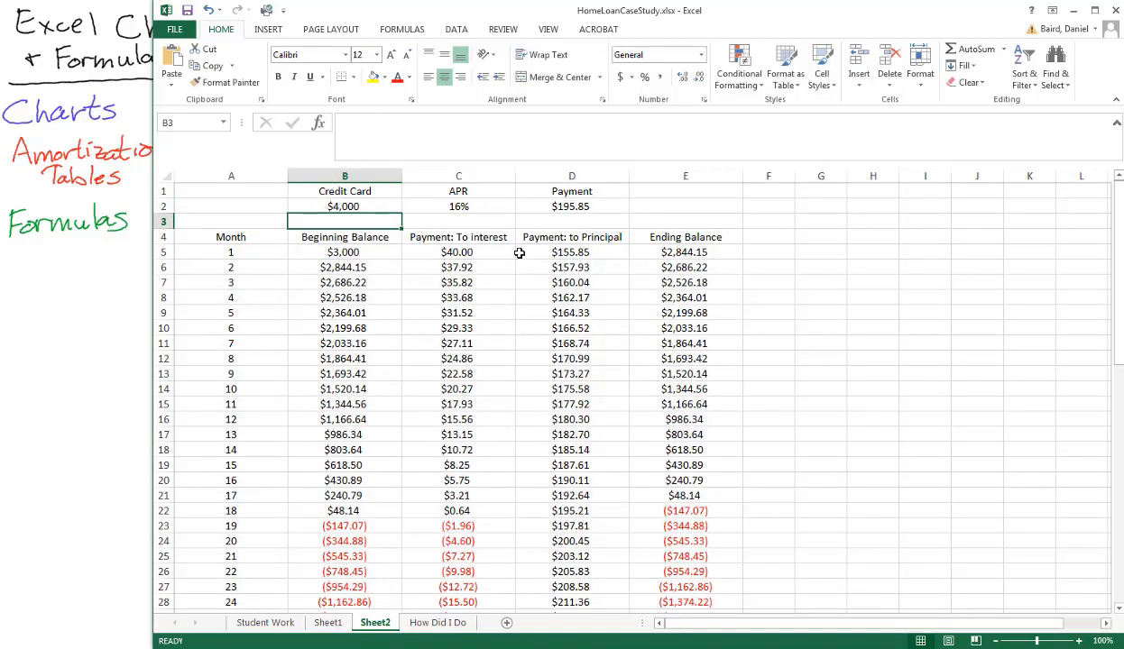
click(571, 209)
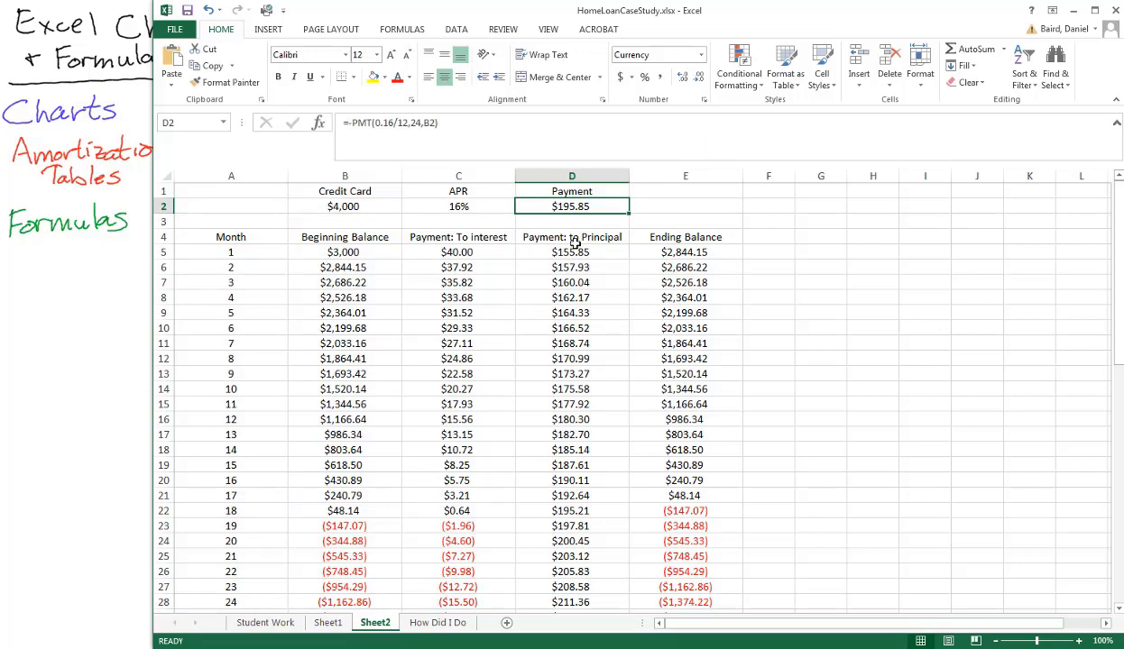
Step: Replace month 1's beginning balance in B5 with an absolute reference to the credit card balance, =$B$2
click(353, 253)
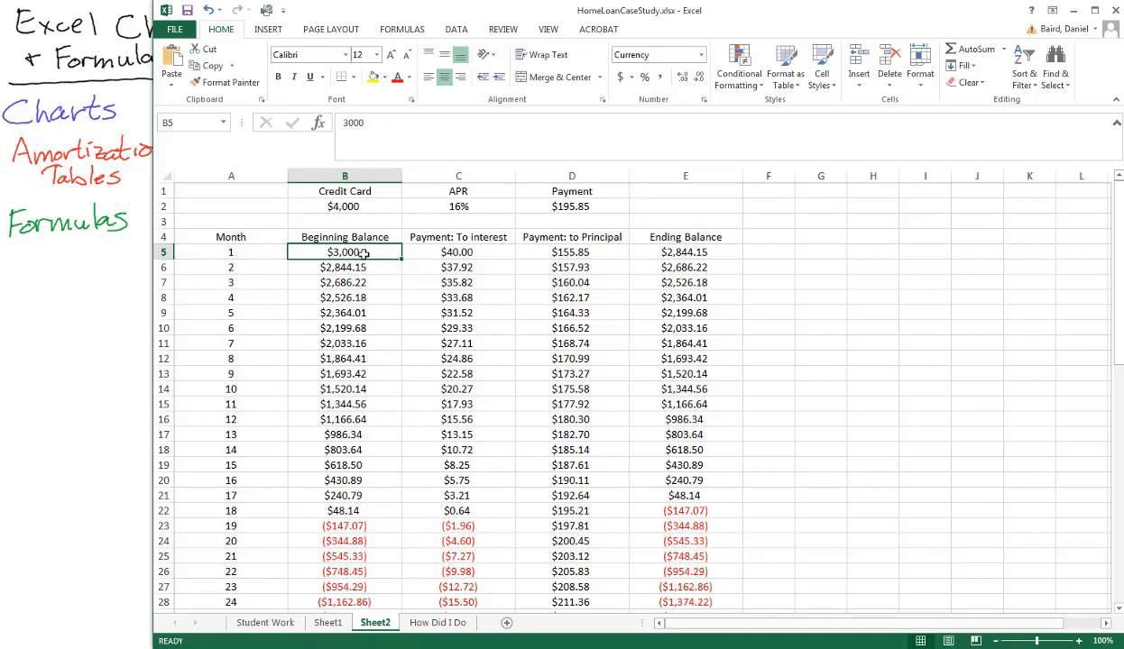
double_click(363, 253)
key(BackSpace)
key(BackSpace)
key(BackSpace)
key(BackSpace)
text(=)
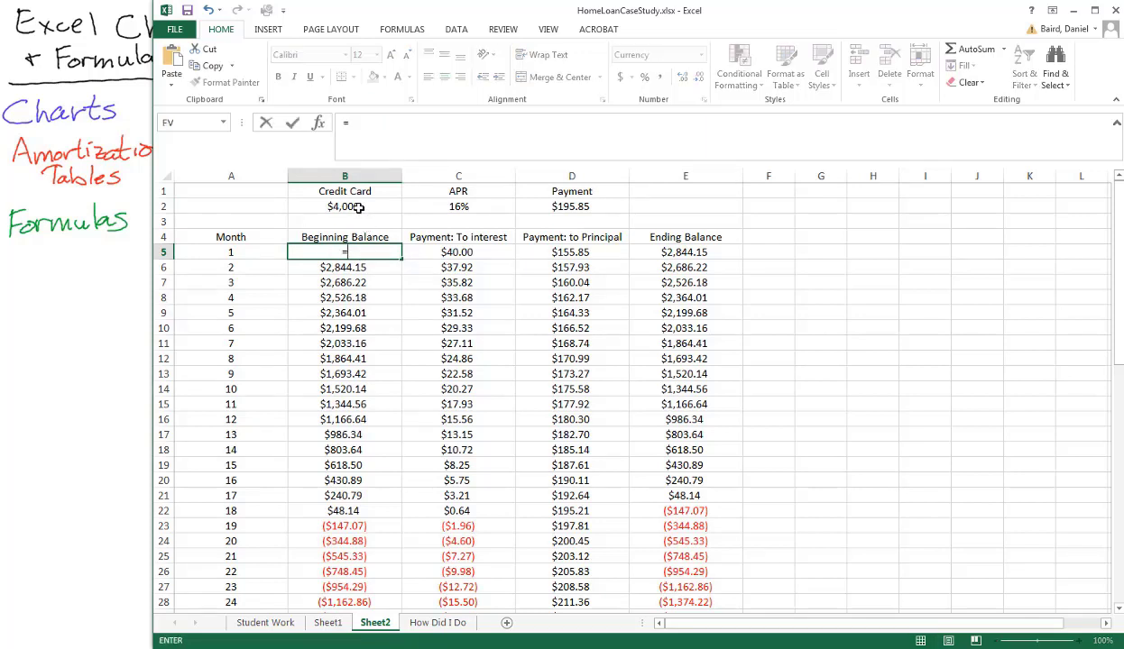
click(358, 208)
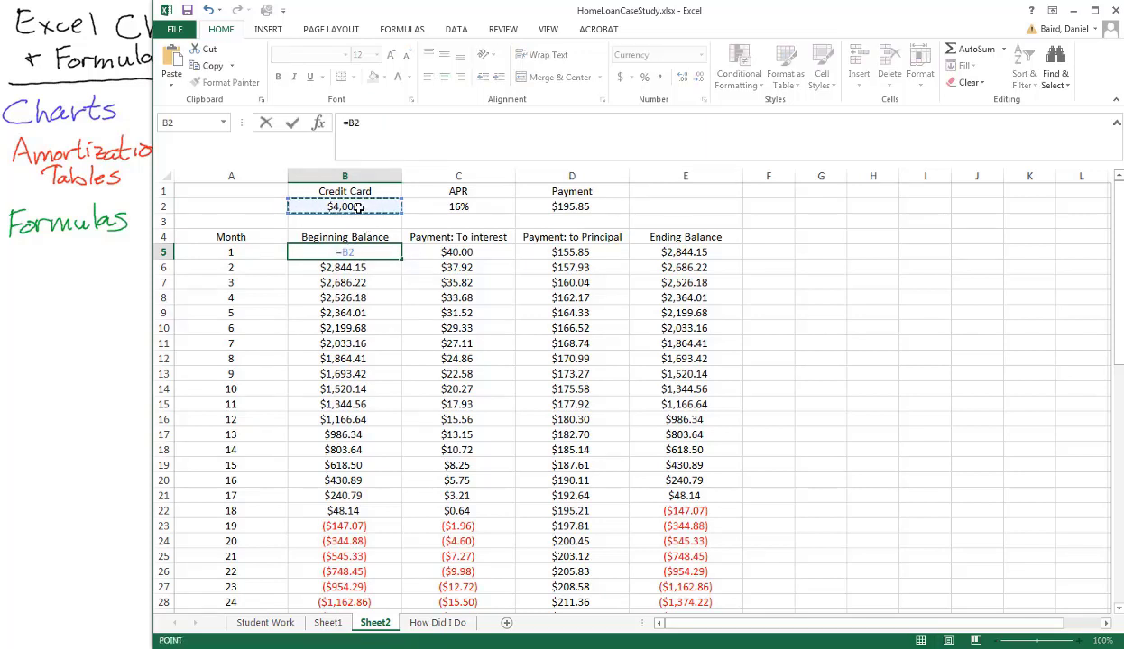
key(F4)
key(Return)
click(350, 253)
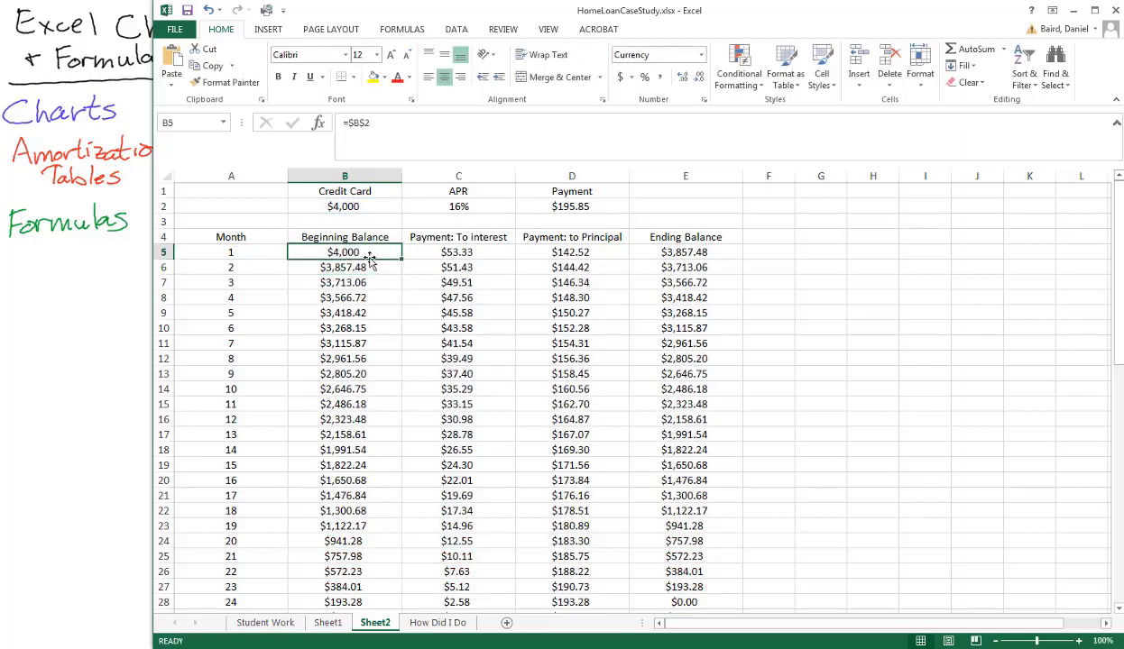
Step: Review month 1's interest, principal, beginning and ending balance formulas in row 5, and the balances around month 24
click(442, 253)
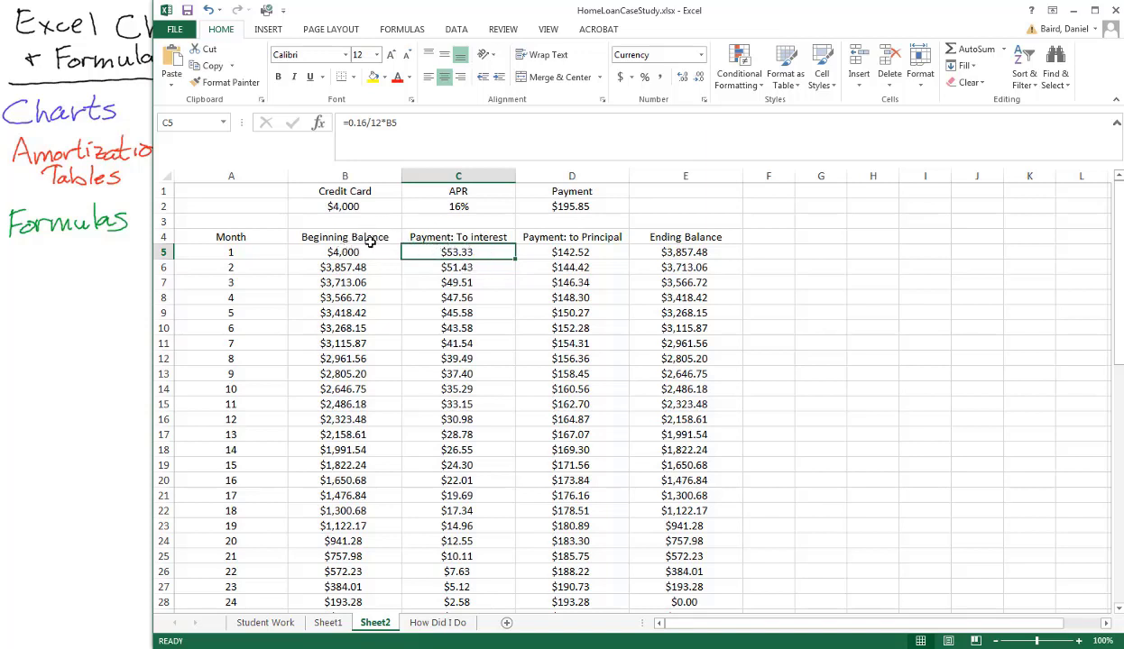
click(577, 252)
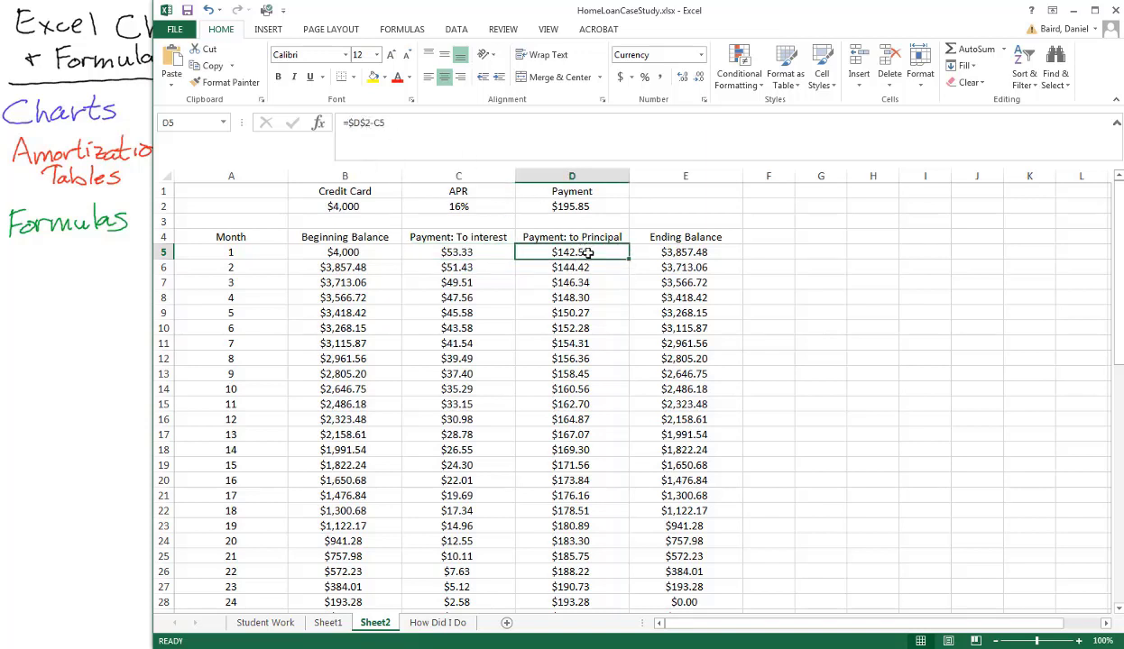
click(365, 251)
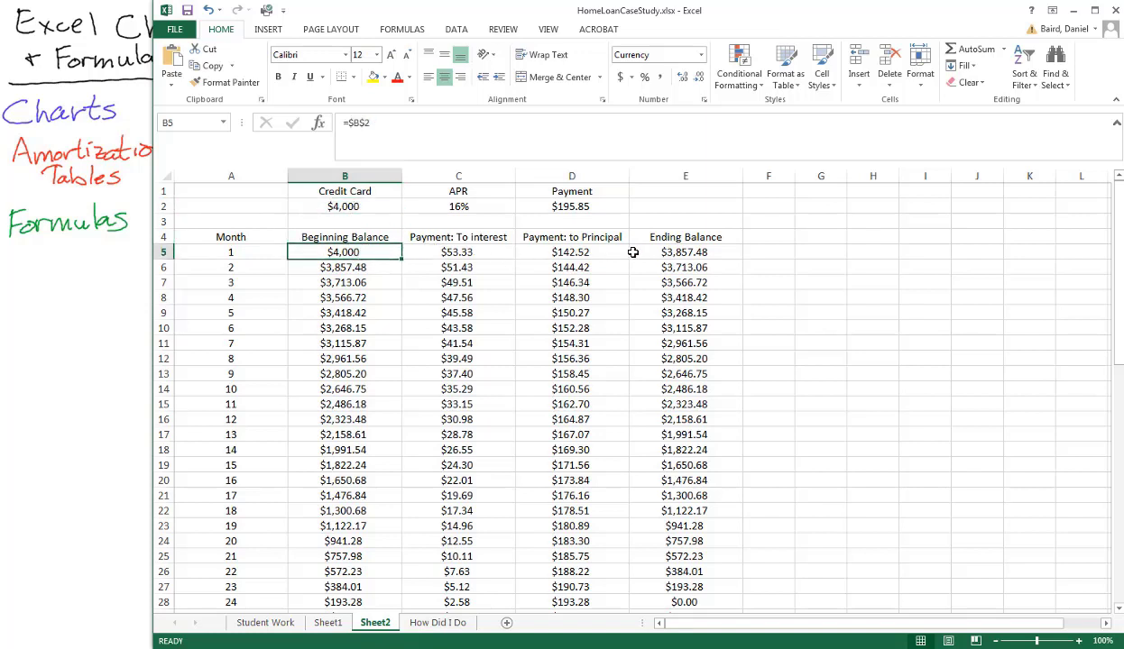
click(685, 252)
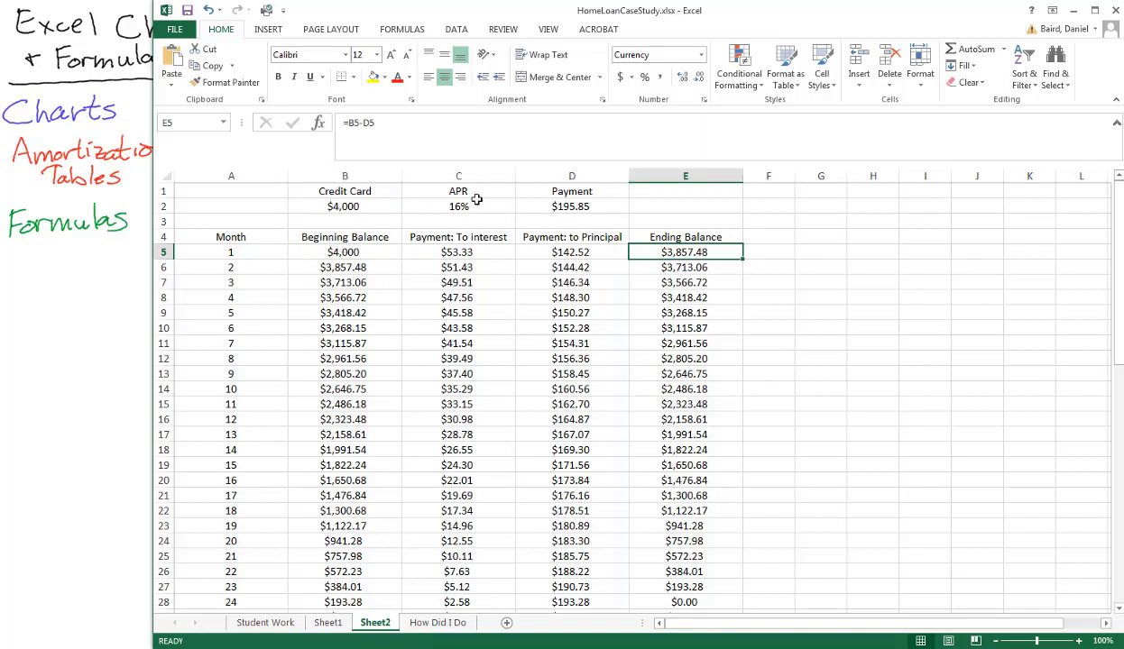
scroll(473, 547, down, 2)
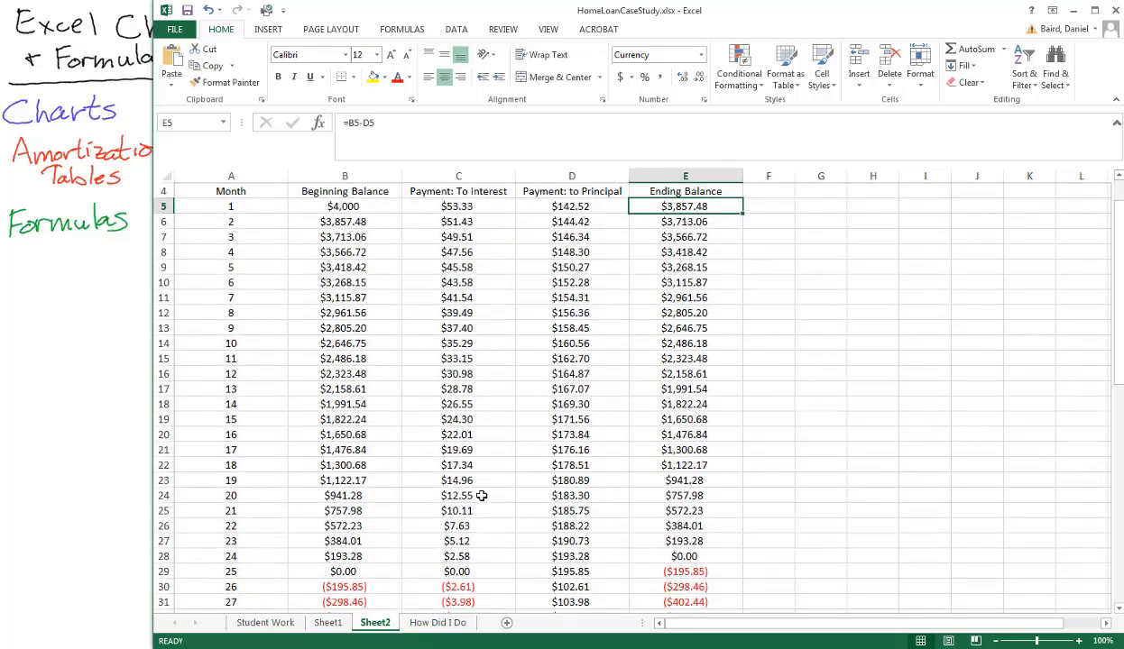
scroll(531, 427, up, 2)
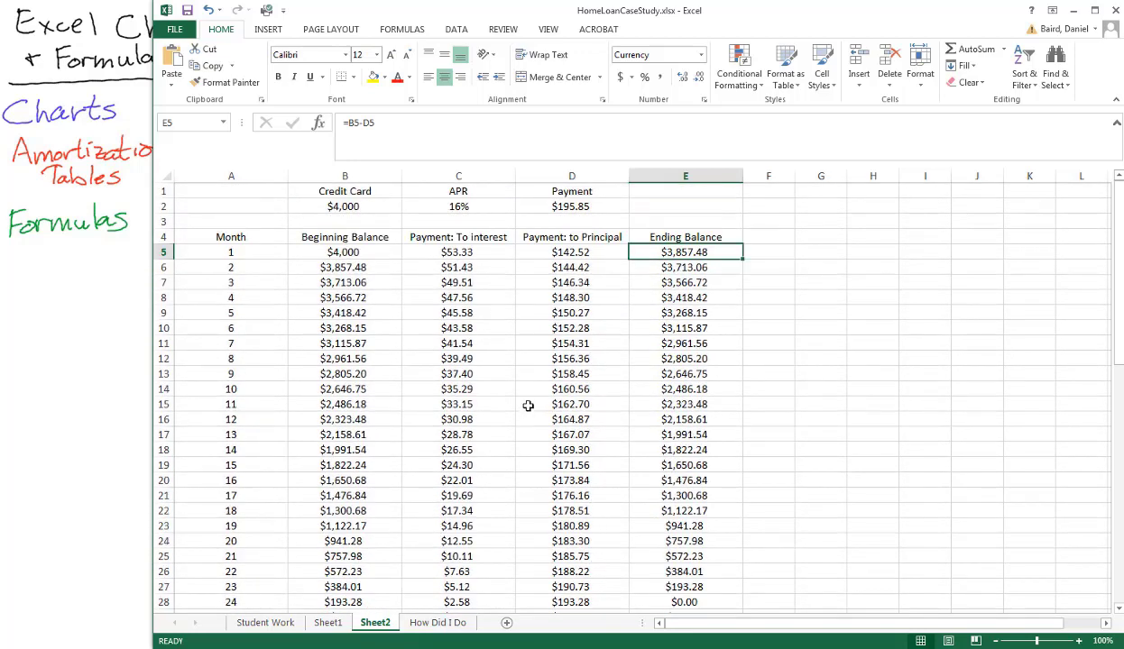
click(455, 252)
click(588, 253)
click(678, 249)
scroll(445, 297, down, 2)
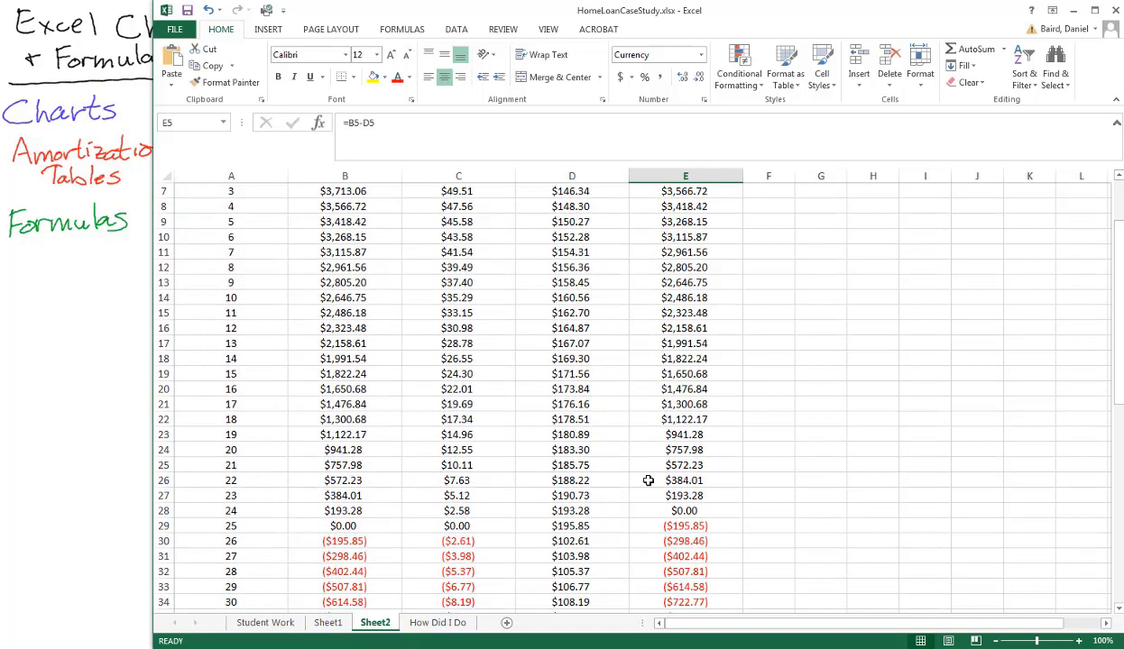
Step: Check the month 24 ending balance formula in E28 and the top of the credit card amortization table
click(687, 511)
scroll(463, 334, up, 2)
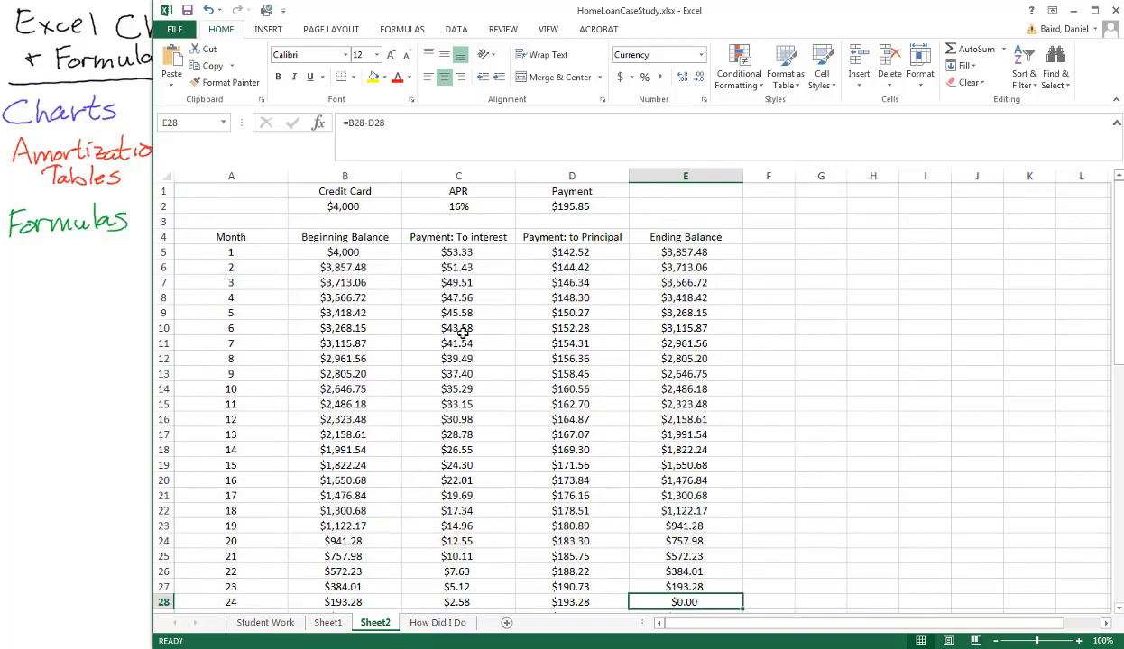
Step: Open the Student Work sheet and enlarge it to 80% around the 15-year and 30-year mortgage sections
click(266, 622)
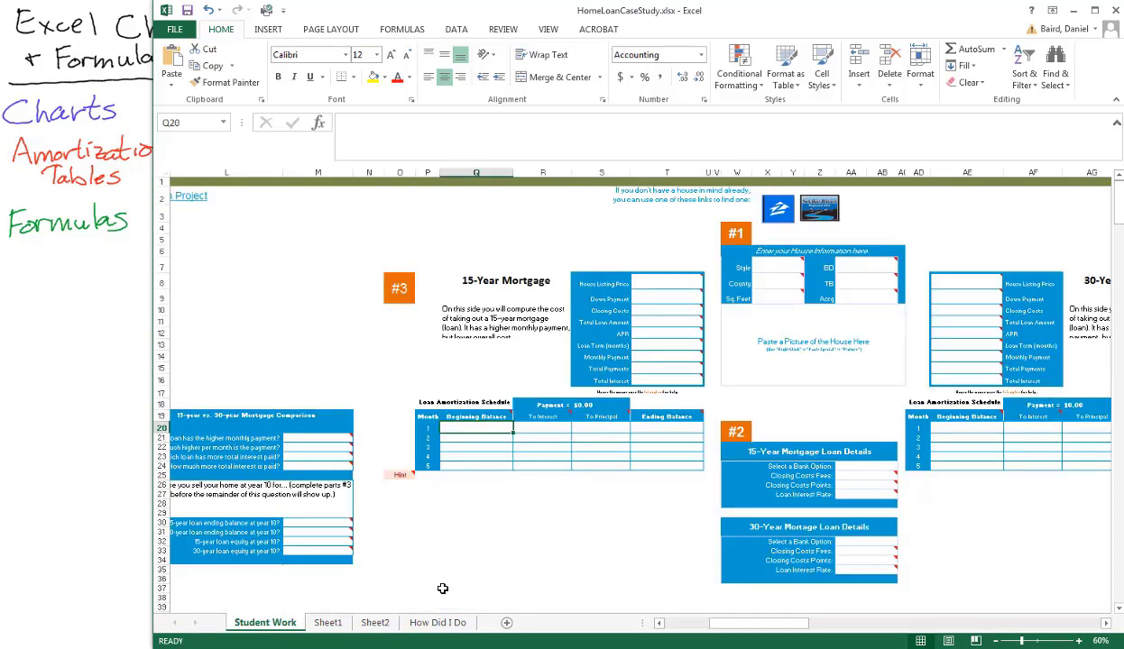
drag(746, 631, 756, 632)
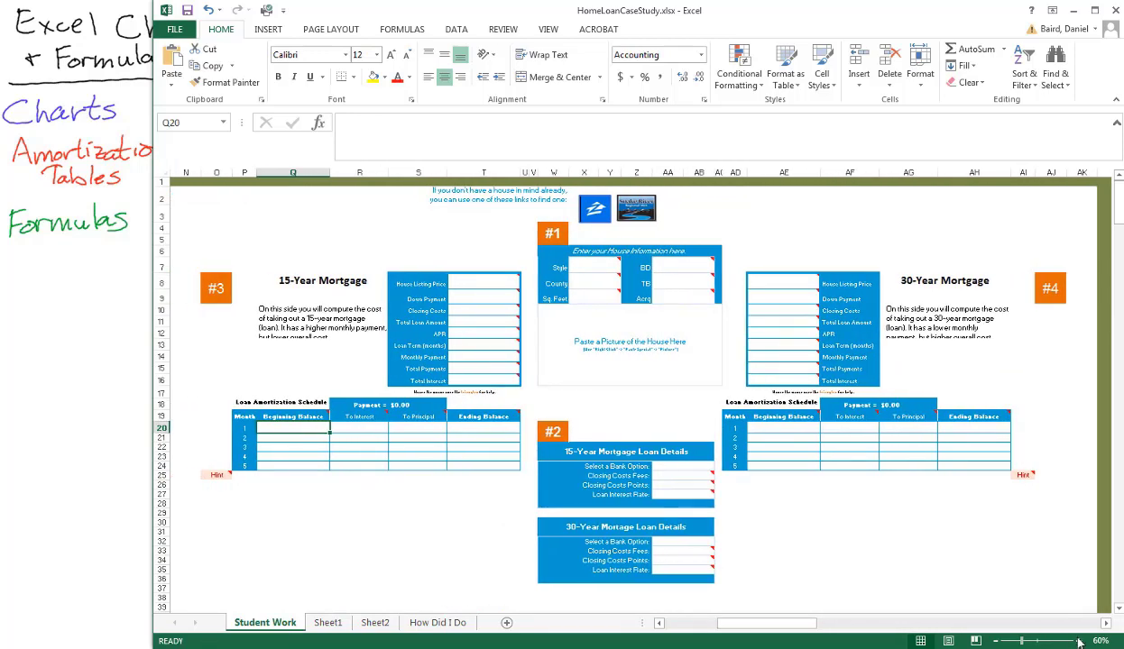
click(1079, 641)
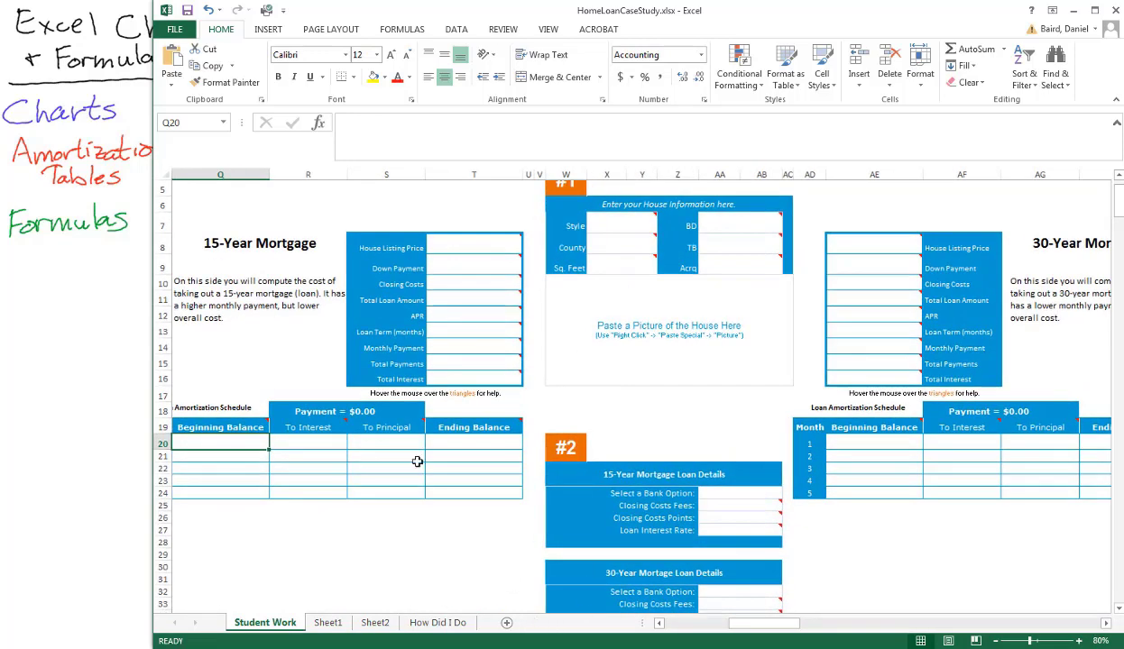
scroll(351, 392, up, 2)
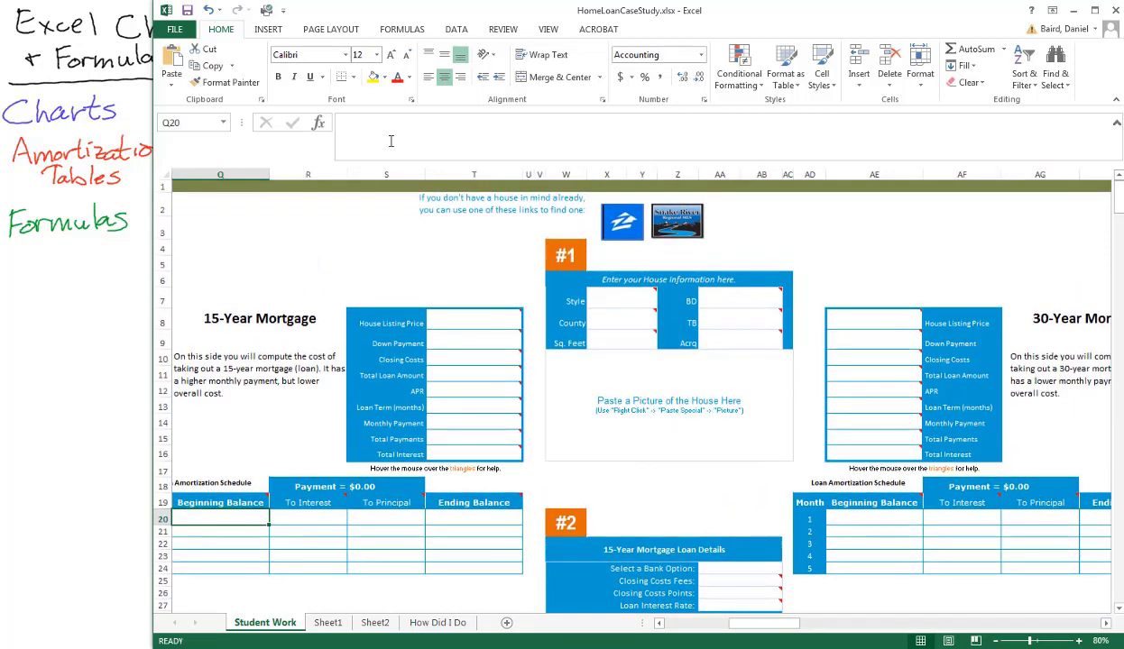
Step: Read the help notes for the 30-Year Mortgage inputs, including House Listing Price and APR
mouse_move(633, 298)
mouse_move(729, 335)
click(870, 320)
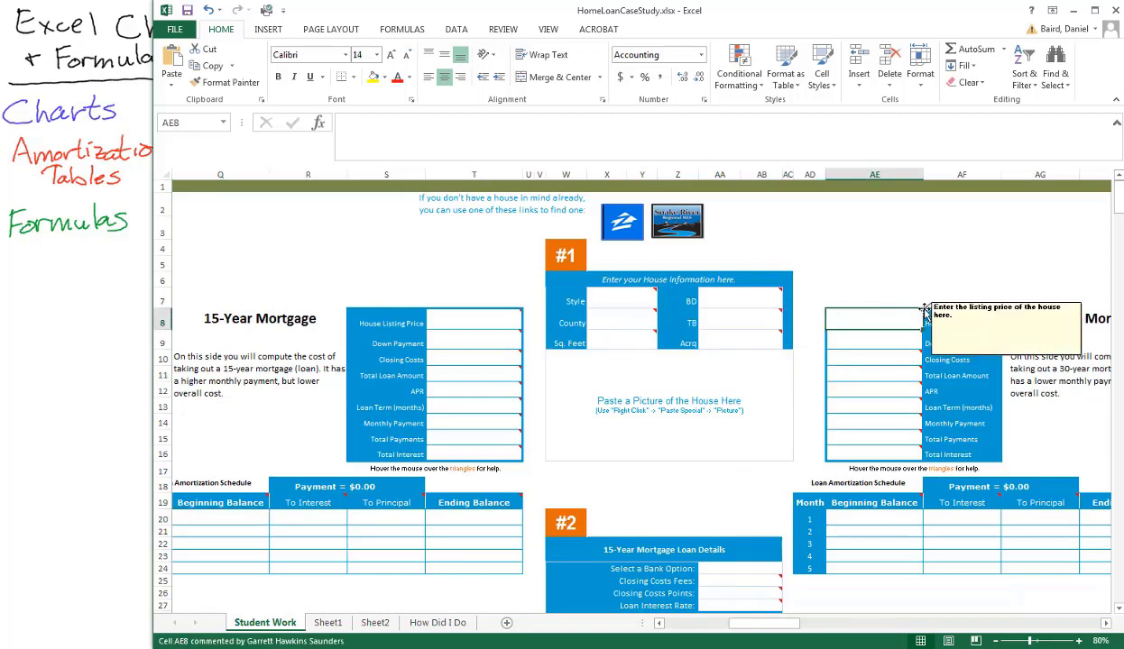
mouse_move(896, 343)
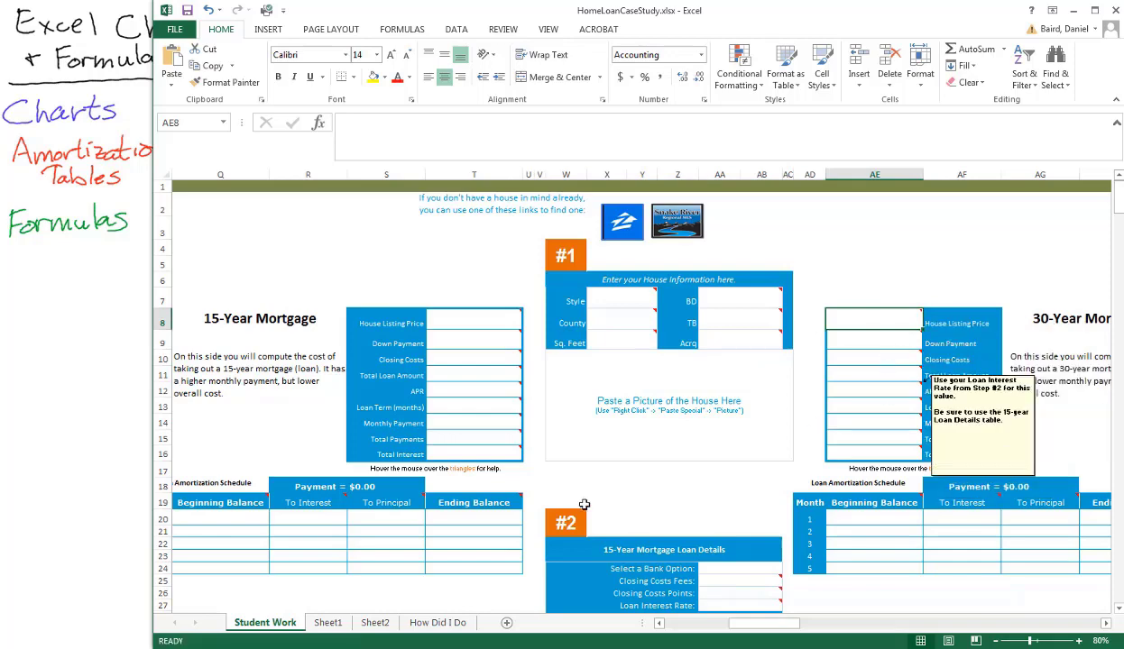
Step: Open the How Did I Do sheet and view it at 50% to examine the error checks for all sections
click(437, 623)
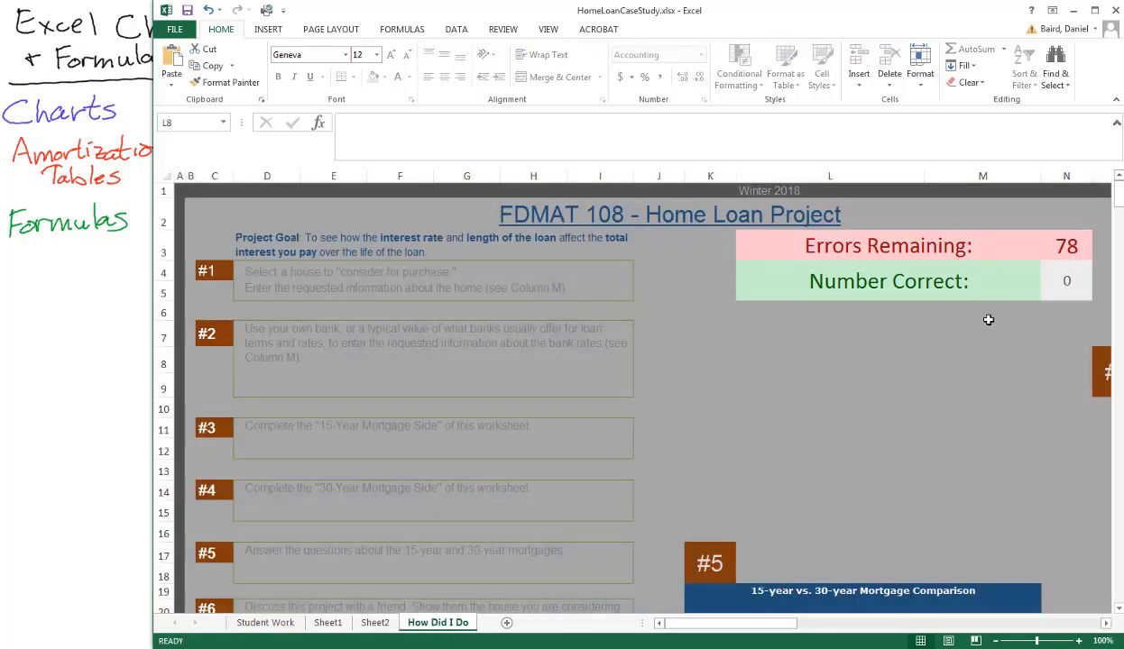
click(996, 644)
click(997, 644)
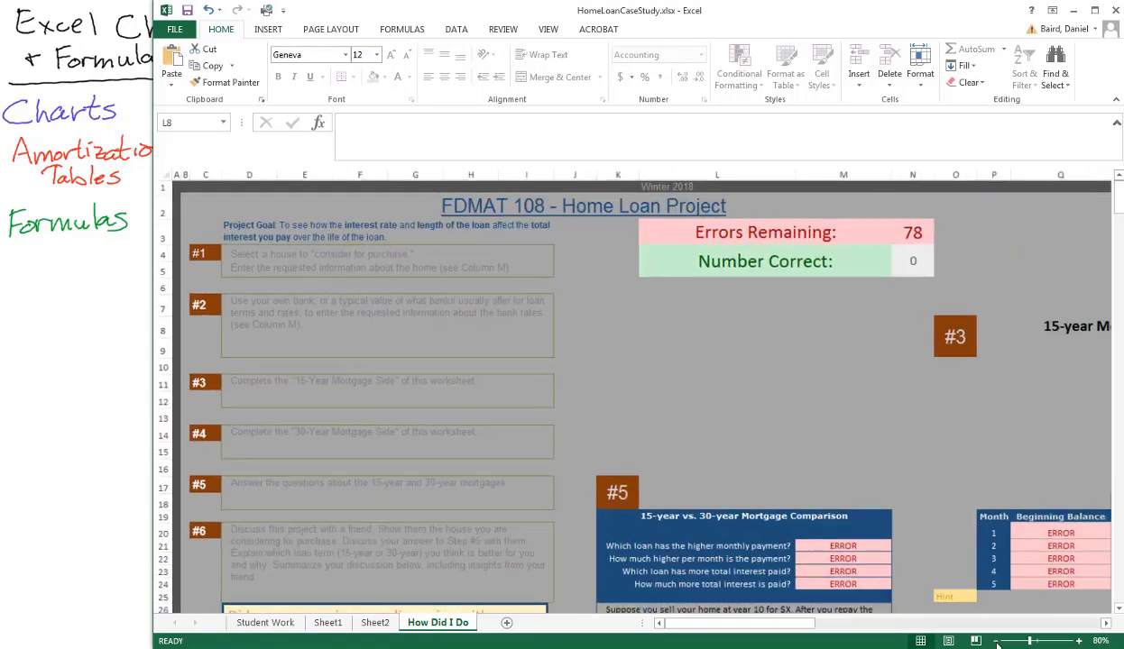
click(997, 643)
click(996, 644)
click(996, 643)
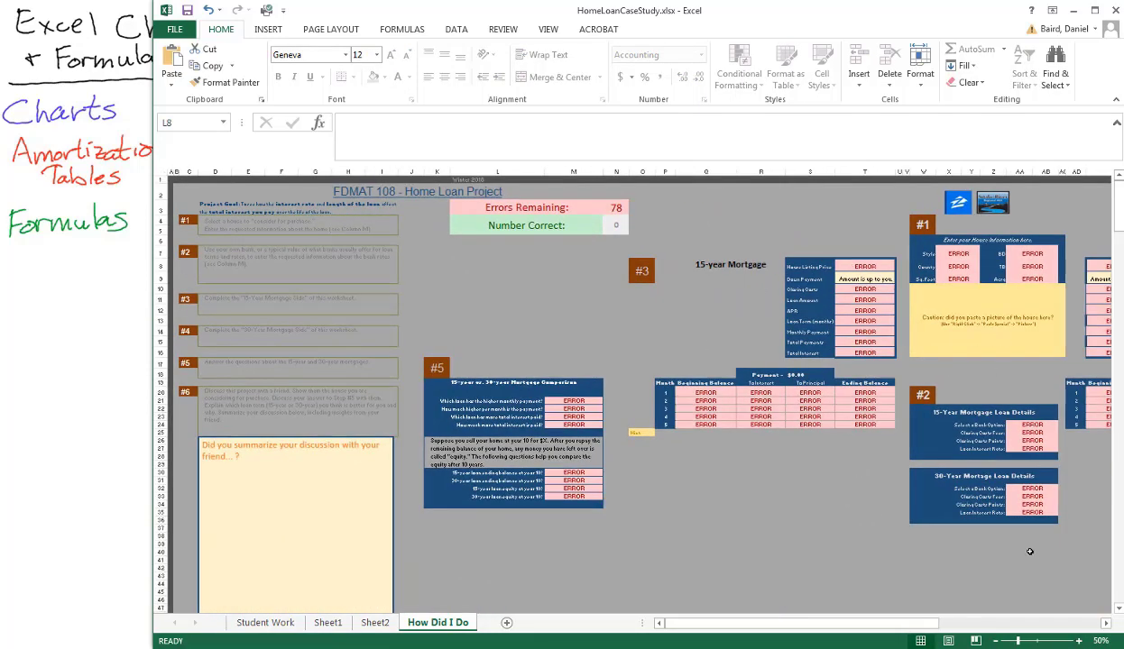
Step: Return to the Student Work sheet and review the Monthly Payment cells and PMT help note in the 30-year and 15-year tables
click(266, 623)
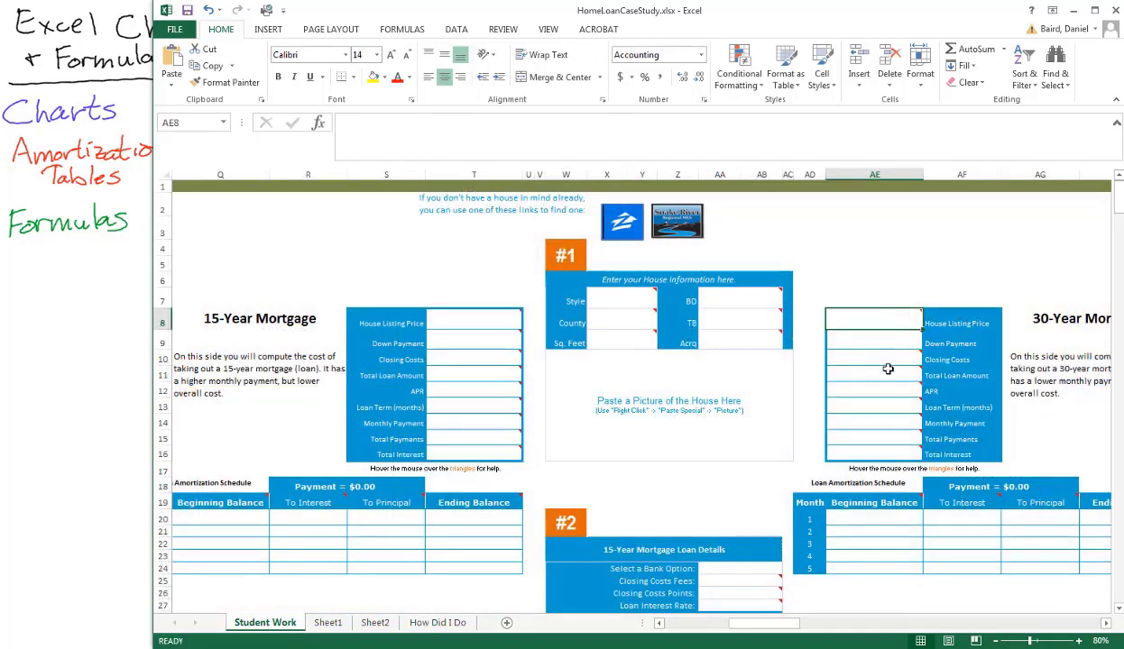
click(885, 425)
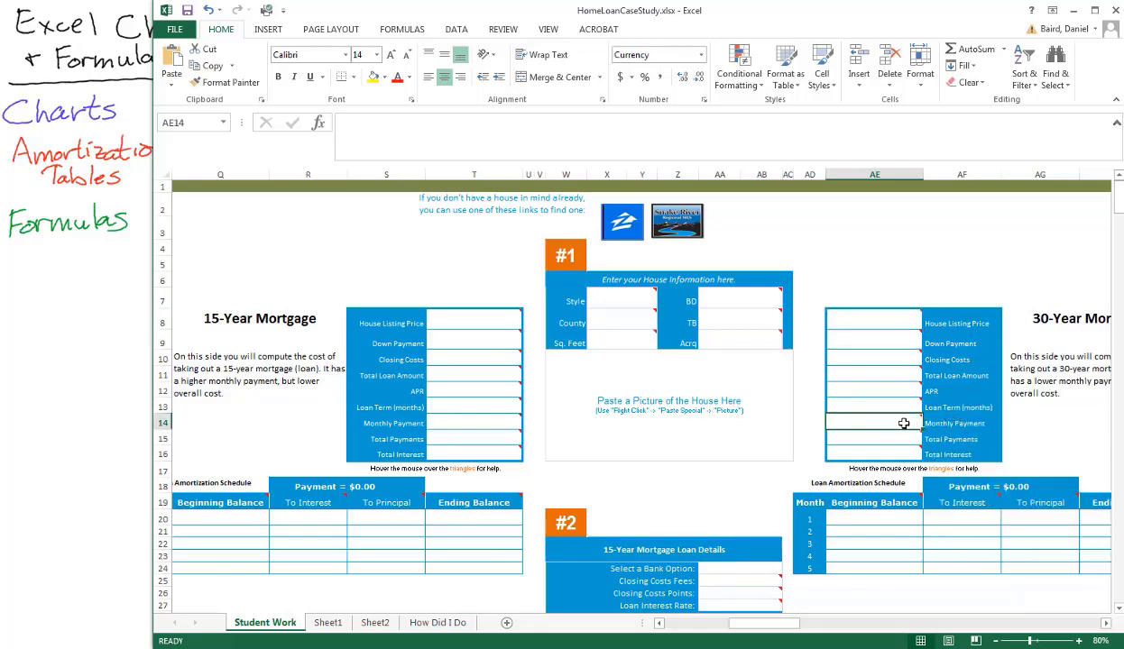
key(Return)
mouse_move(887, 426)
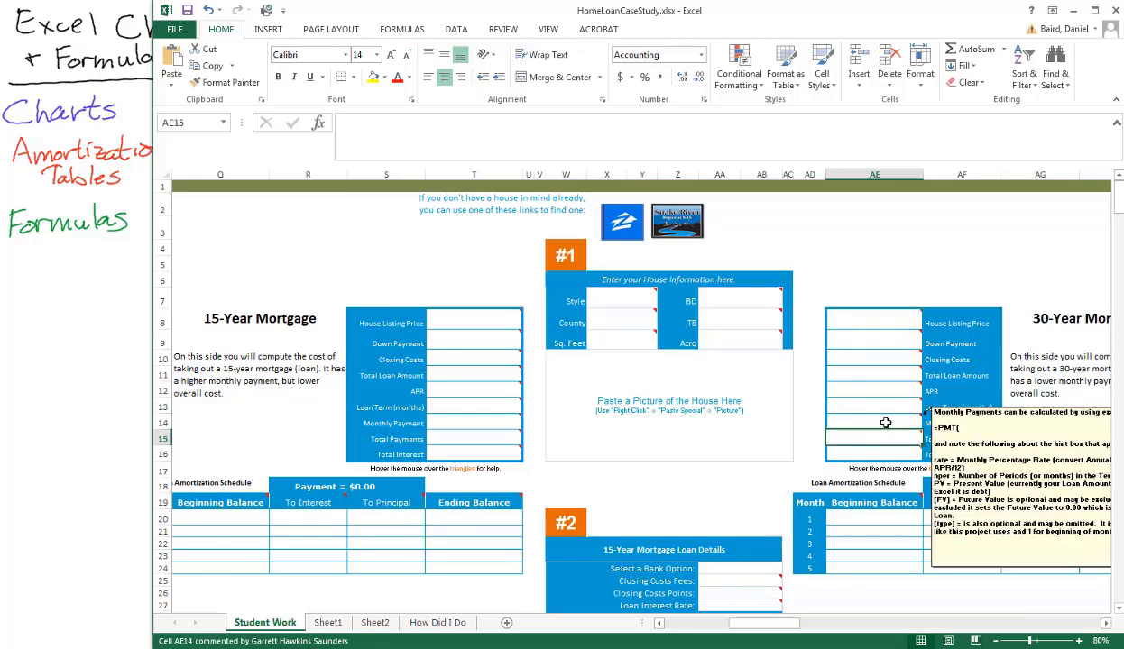
click(878, 415)
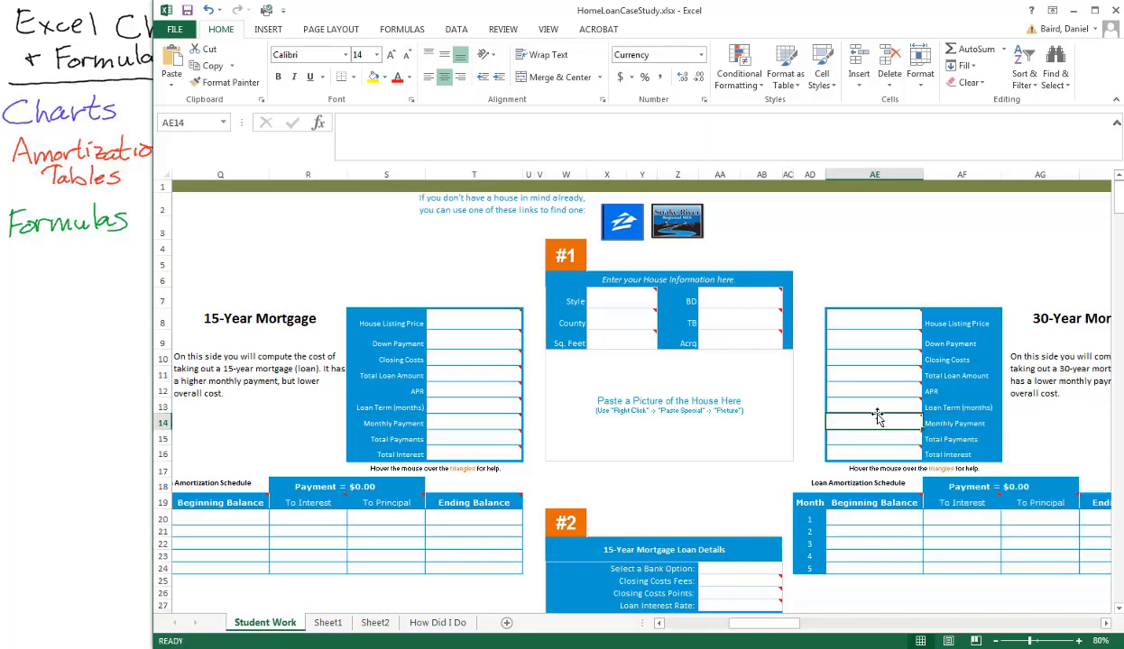
key(Up)
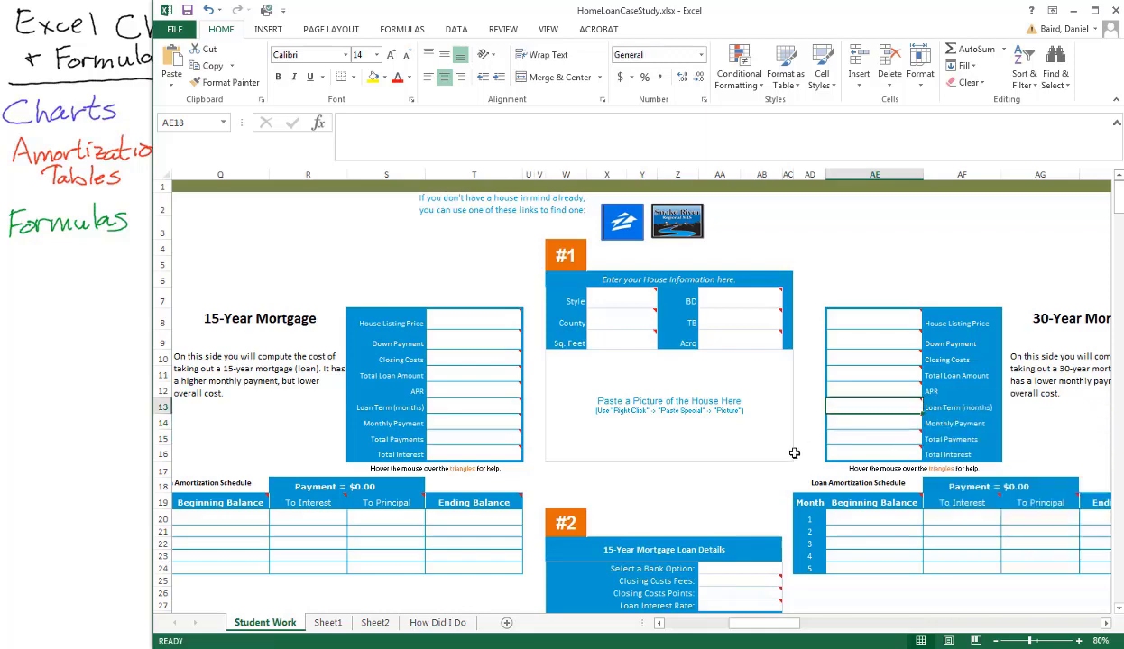
click(462, 421)
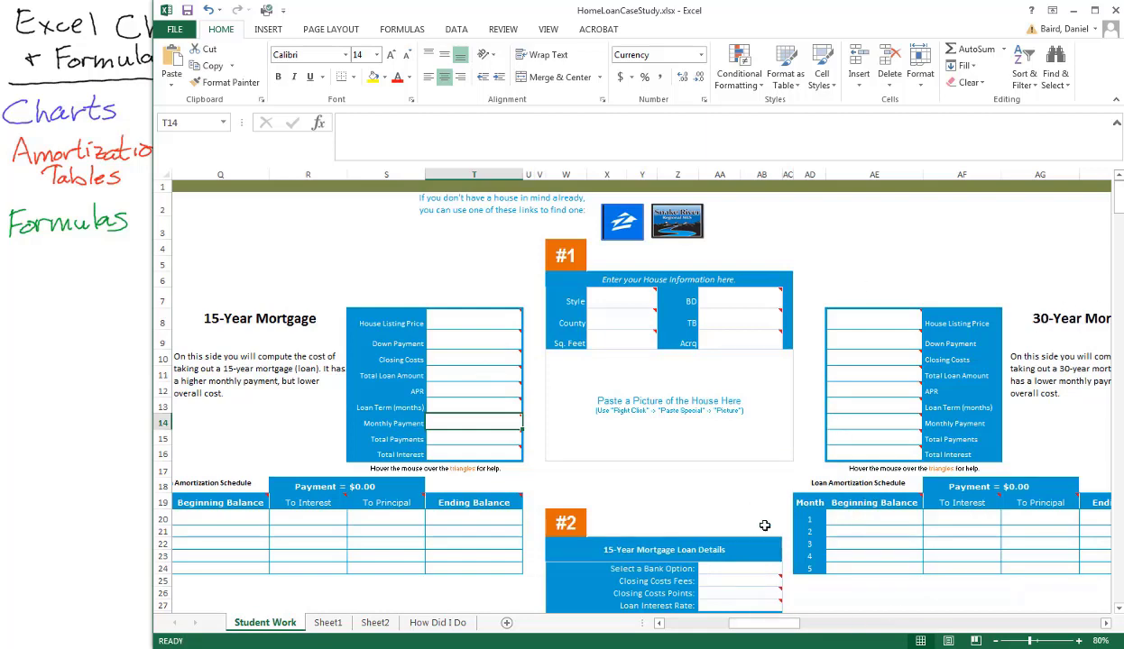
Step: Examine the 30-year Loan Amortization Schedule's month 2 row and its month 1 balance, interest and principal cells
scroll(798, 520, down, 2)
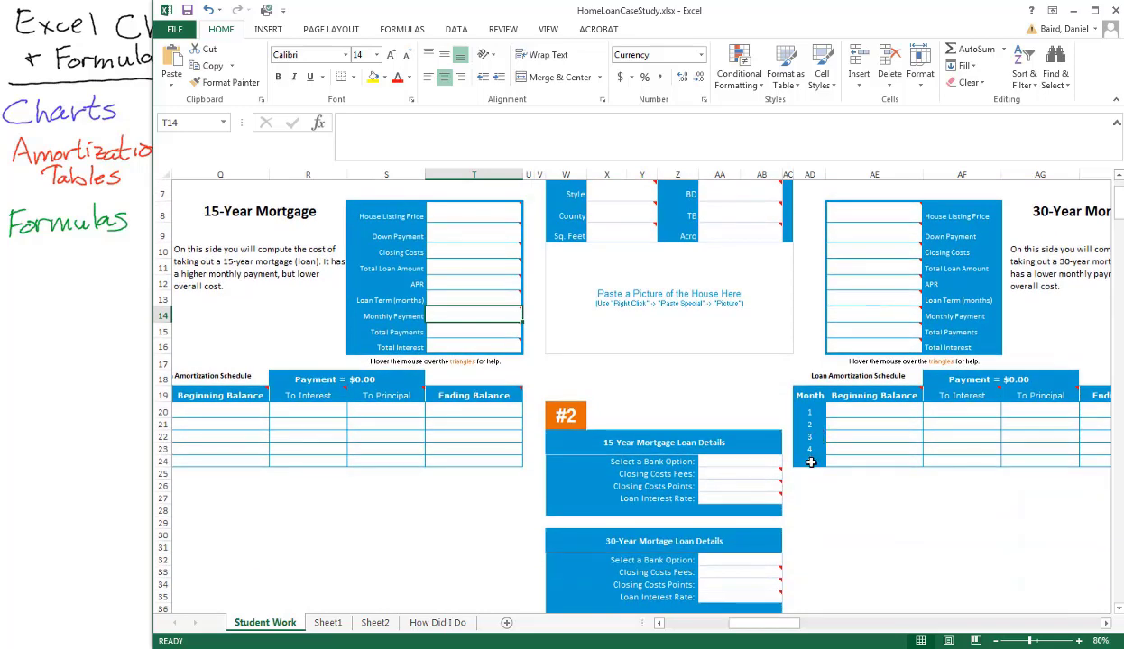
drag(810, 424, 1104, 426)
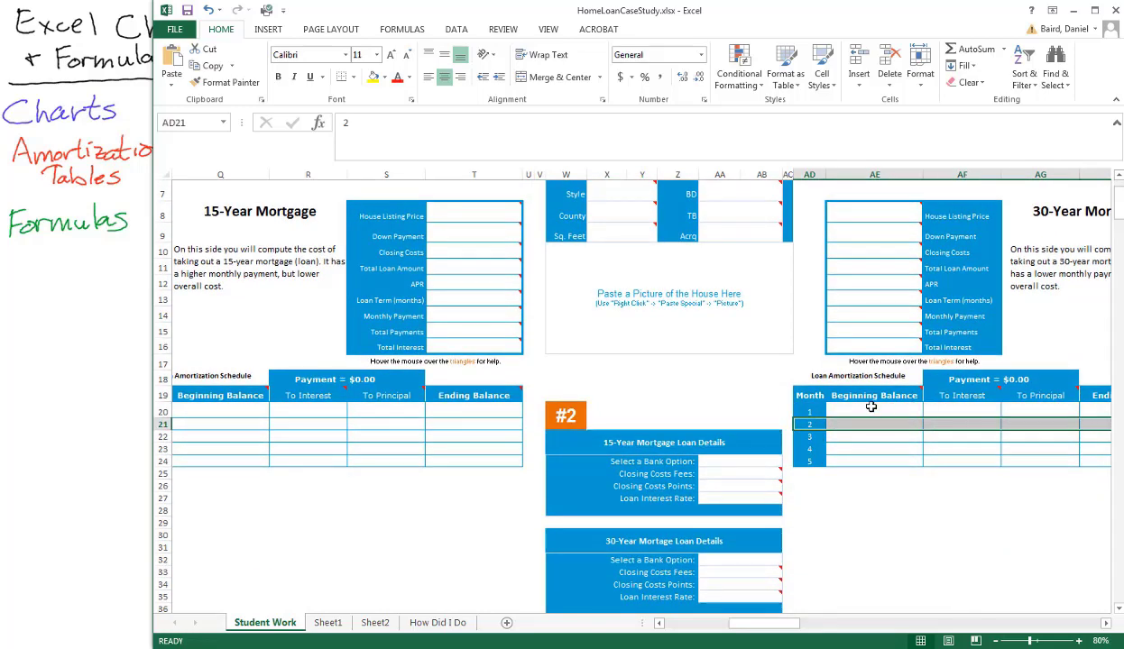
click(871, 407)
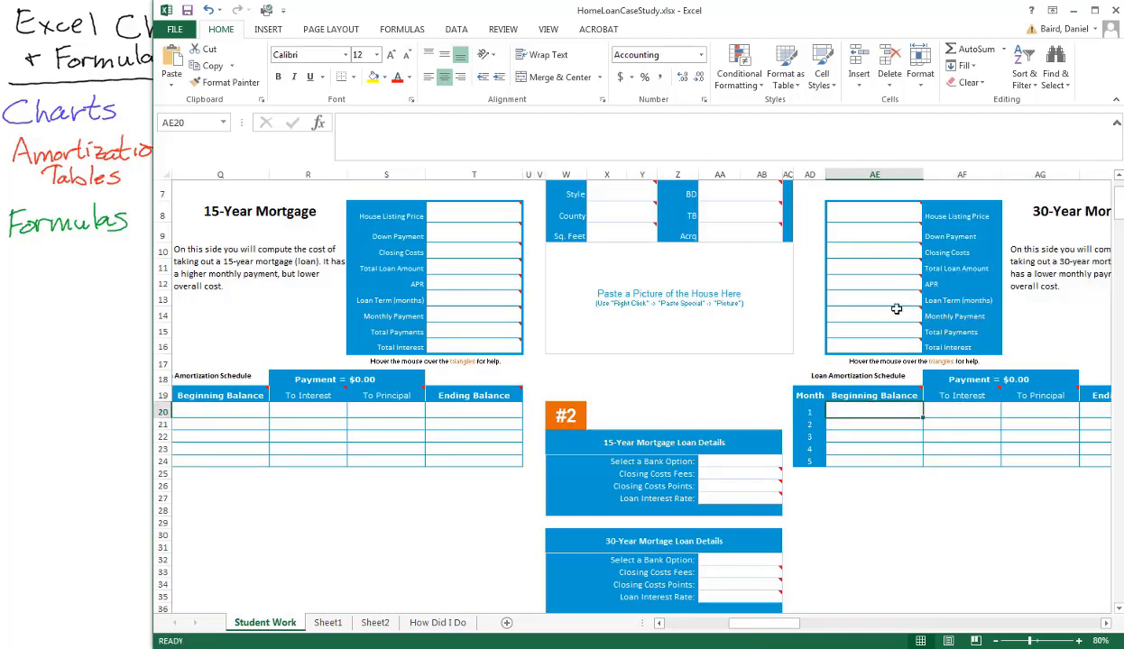
click(968, 410)
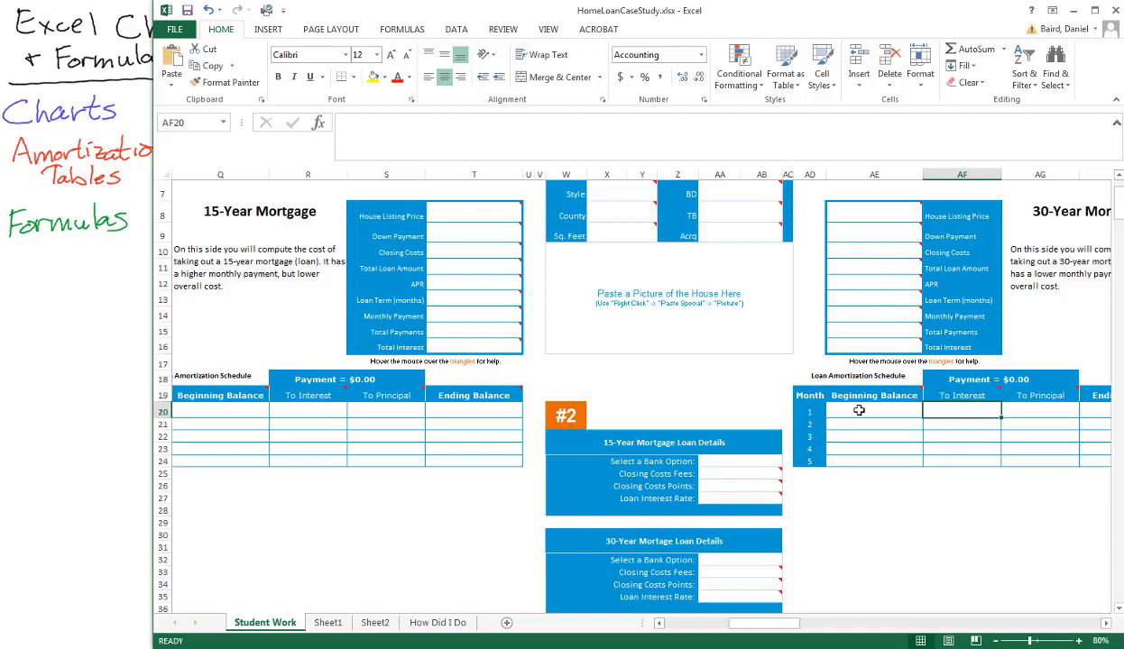
click(1054, 410)
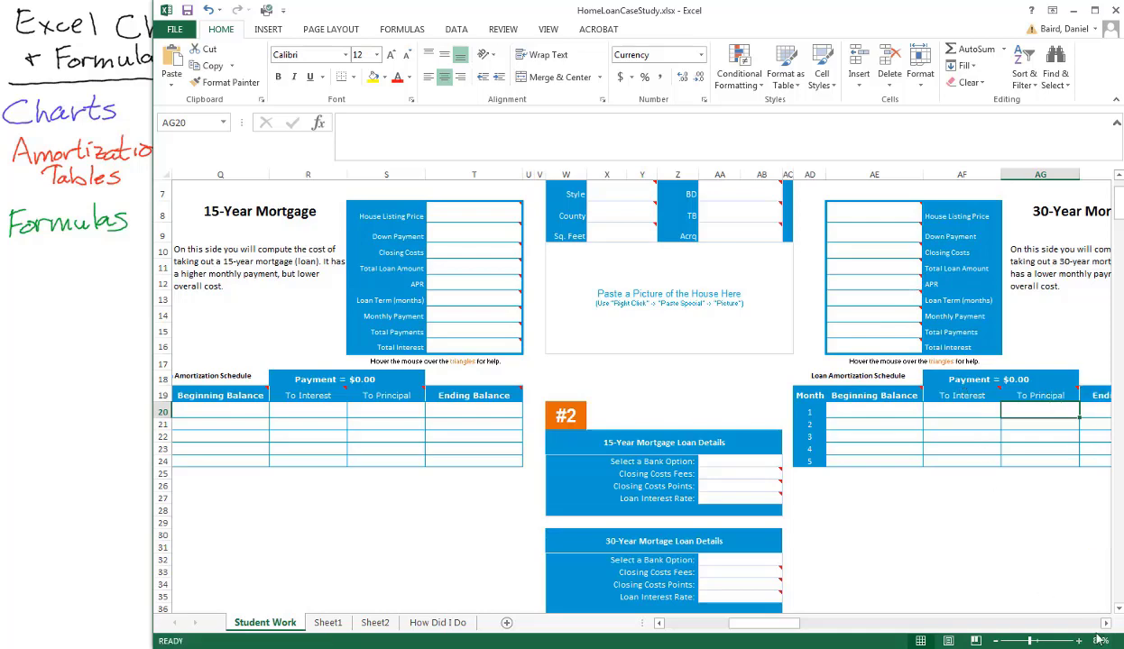
double_click(1106, 626)
click(961, 411)
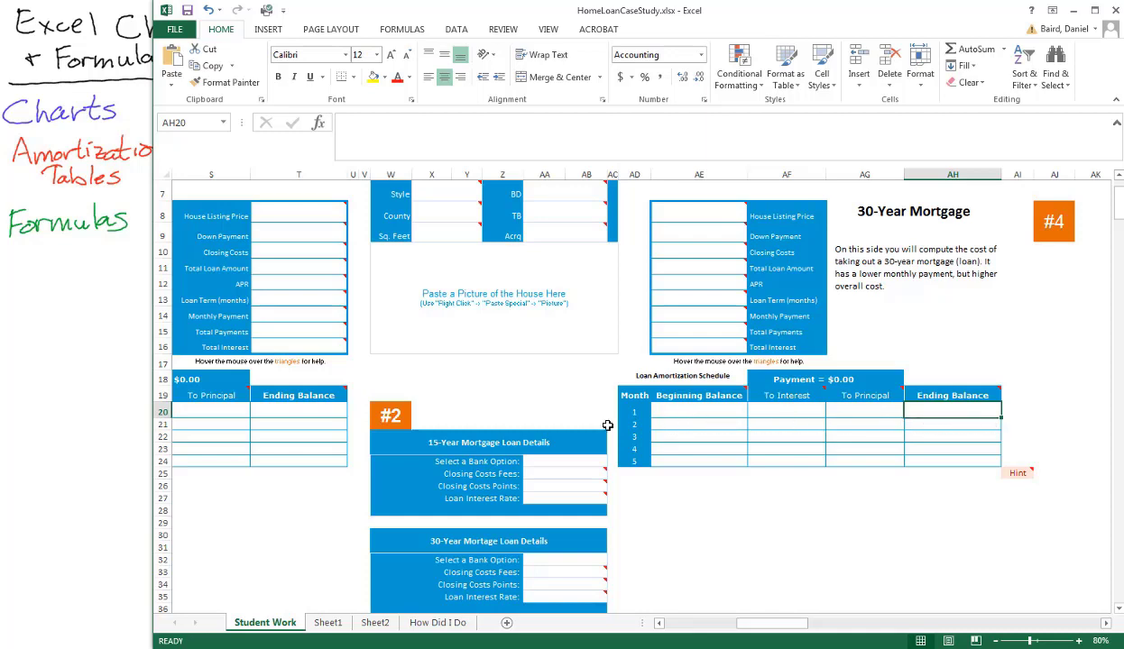
Step: Fill the 30-year Loan Amortization Schedule's rows from month 2 down through month 9
drag(645, 429, 1002, 516)
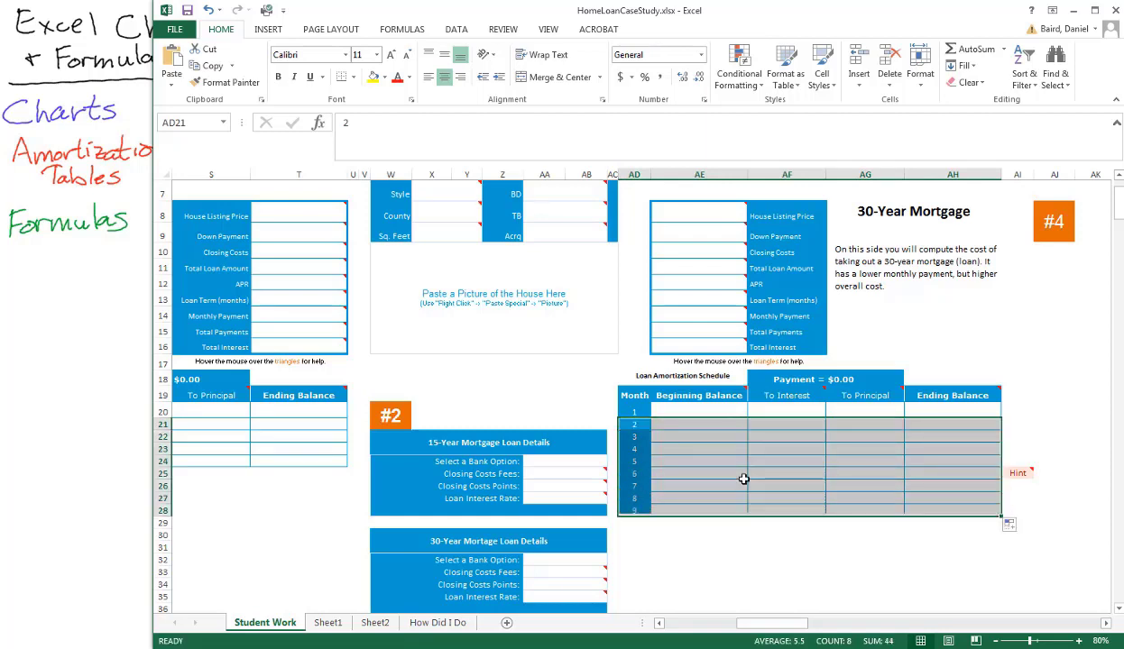
click(863, 212)
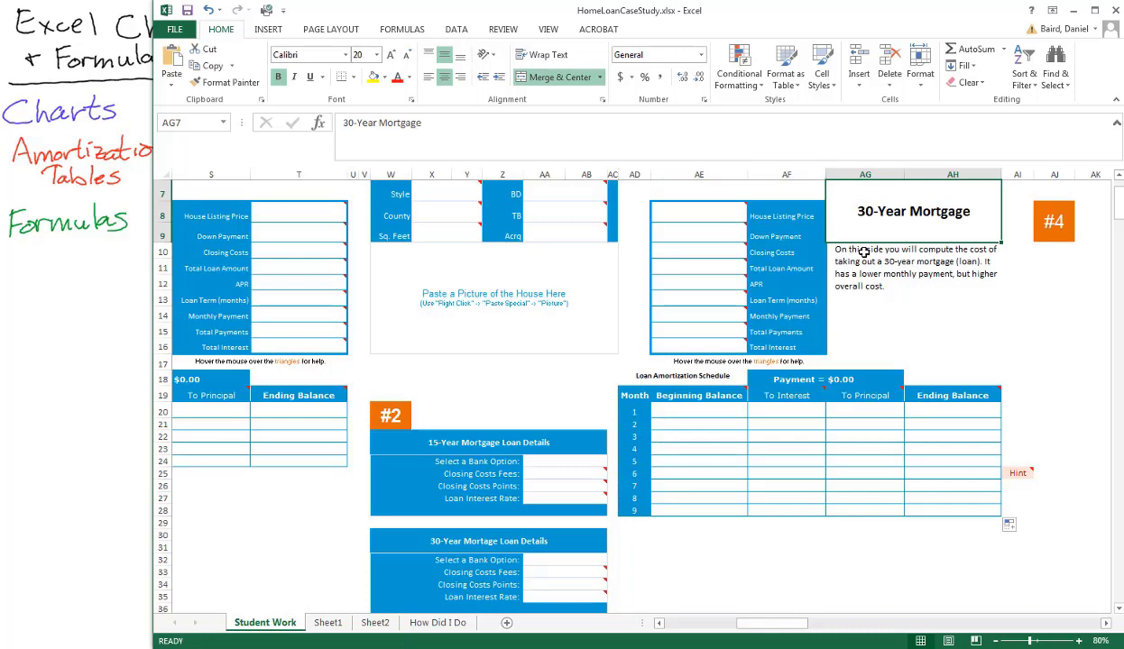
Step: Review the #5 mortgage comparison questions on monthly payment and total interest in M21 to M24
drag(783, 623, 748, 622)
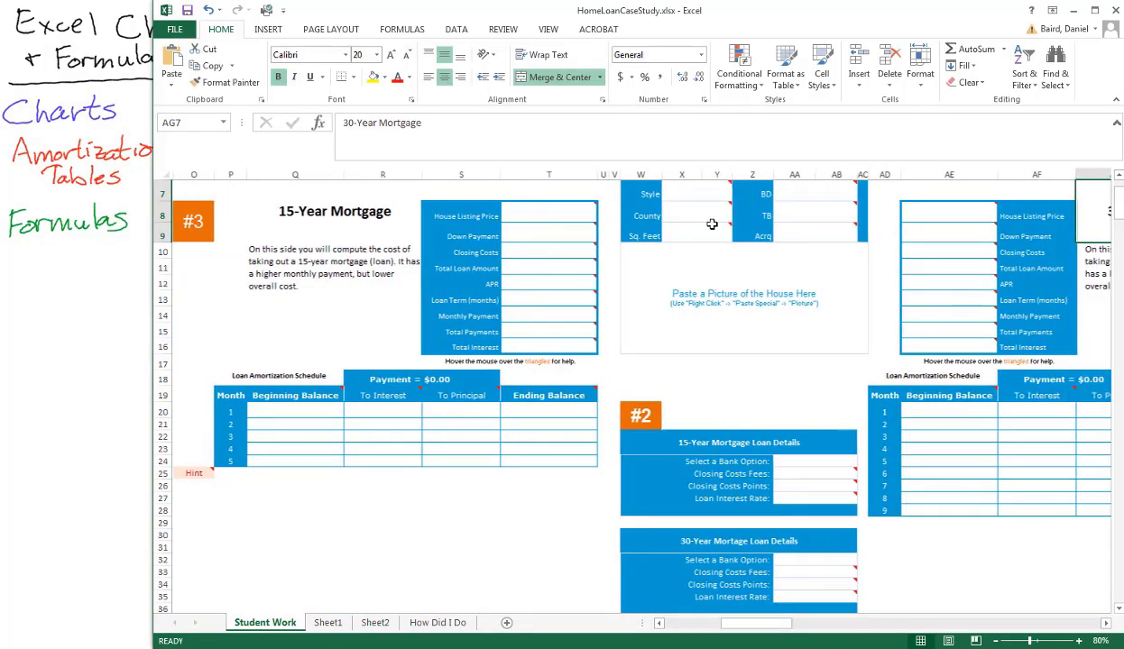
scroll(704, 287, down, 3)
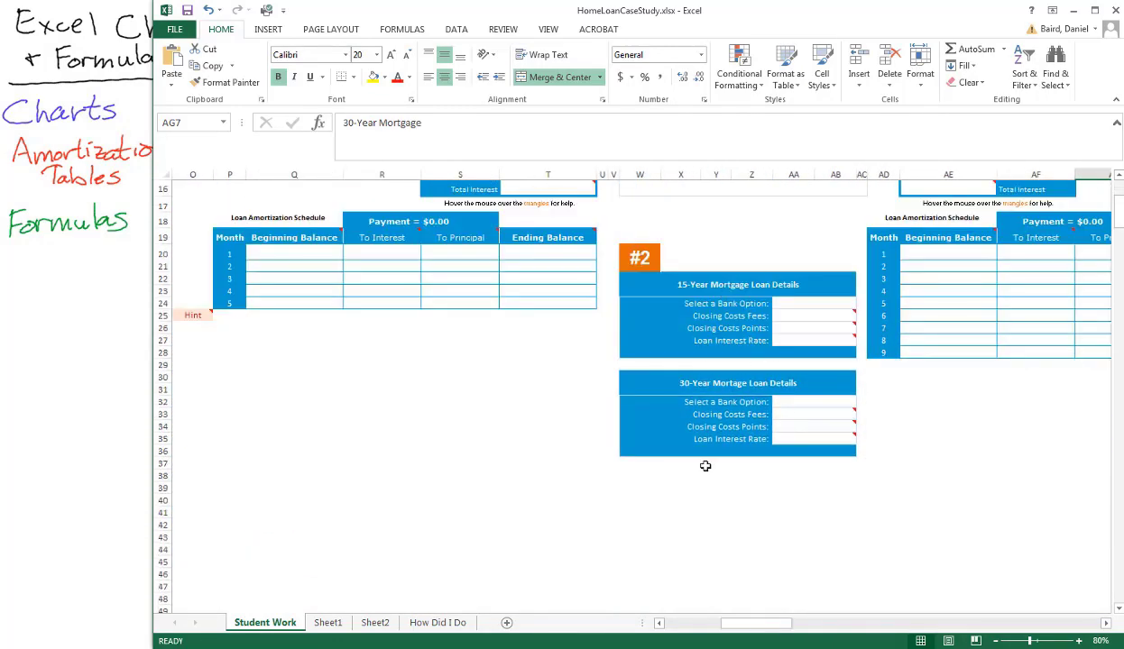
drag(752, 625, 726, 630)
scroll(692, 438, up, 4)
click(591, 471)
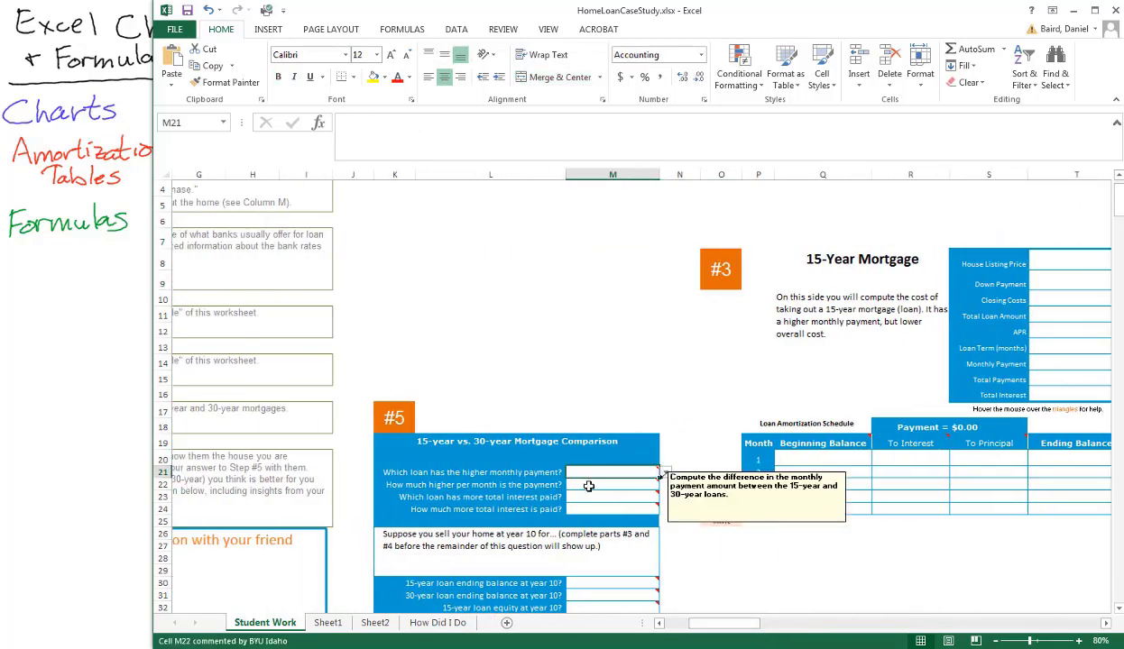
click(588, 486)
click(589, 497)
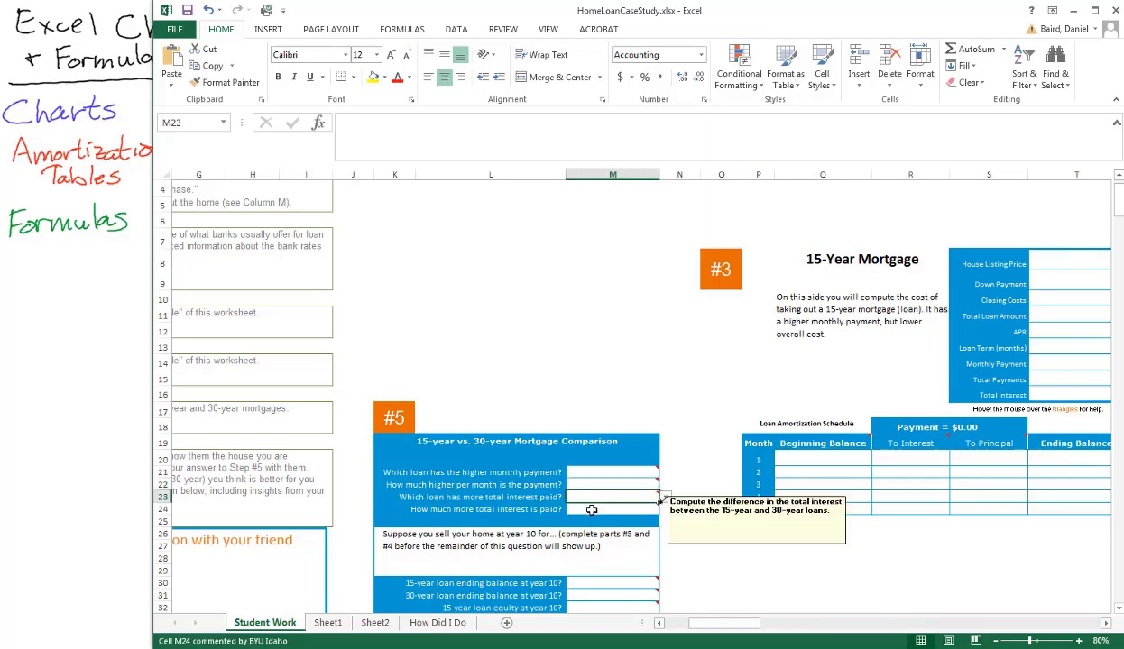
click(591, 510)
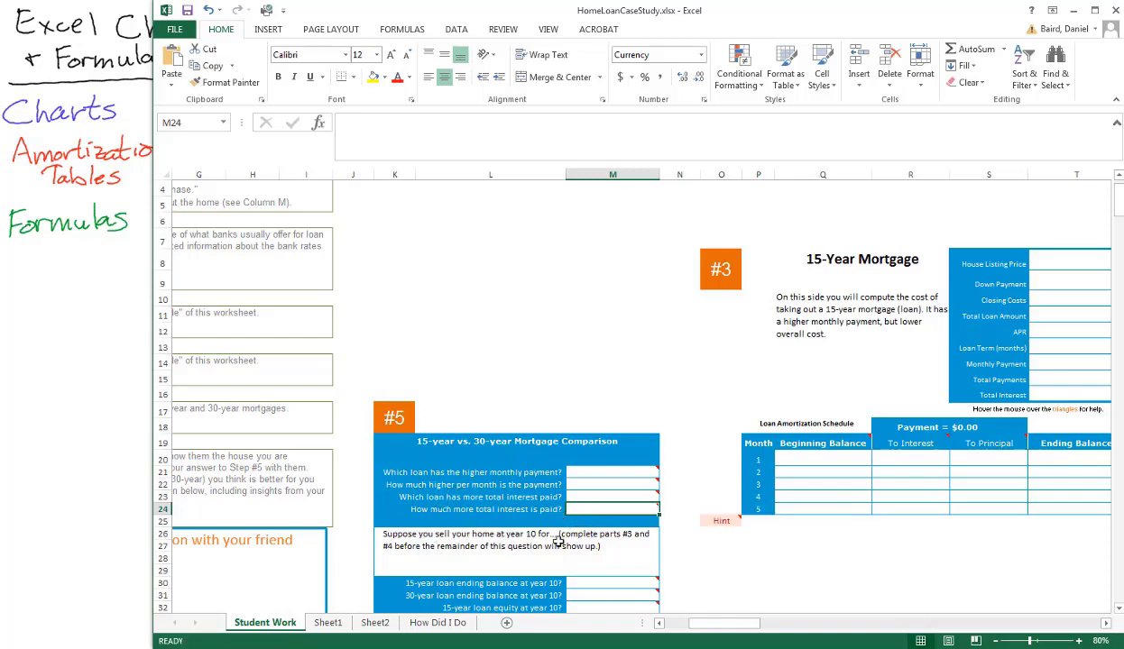
Step: Review the year 10 ending balance and equity questions in M30 to M33 with their help notes
scroll(597, 503, down, 2)
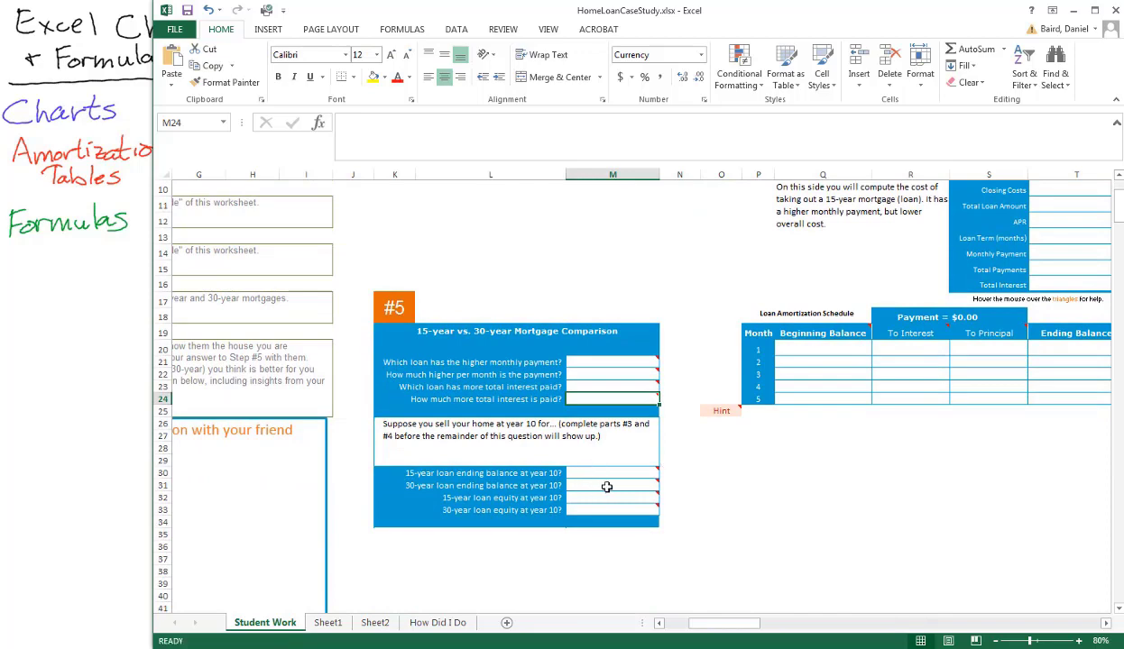
scroll(606, 487, down, 1)
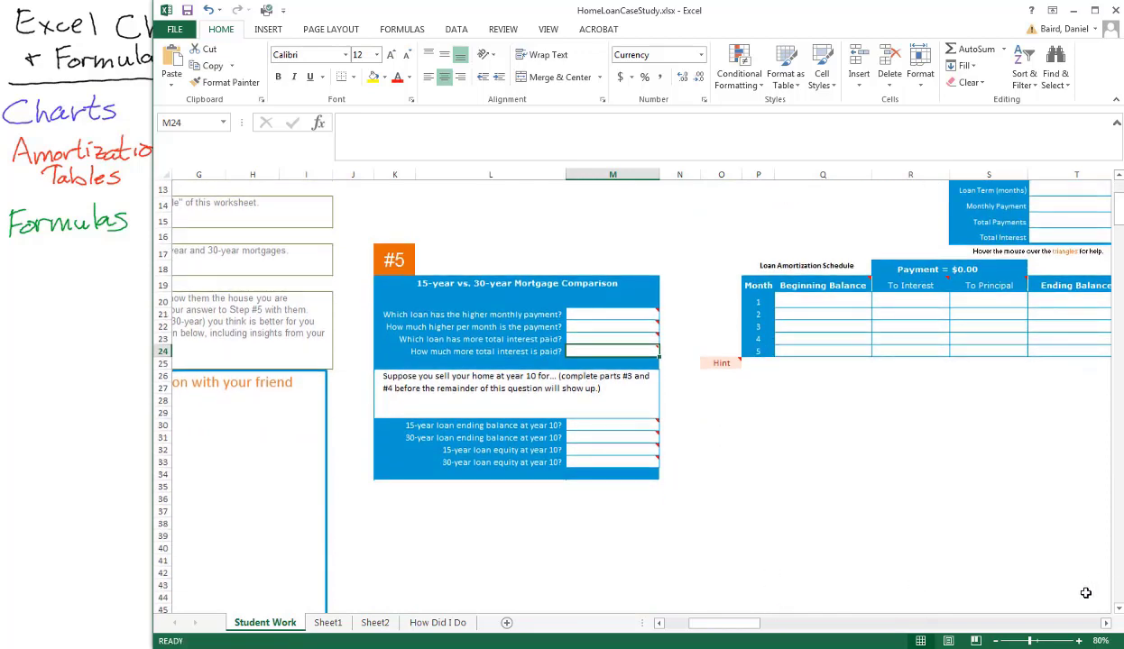
click(584, 425)
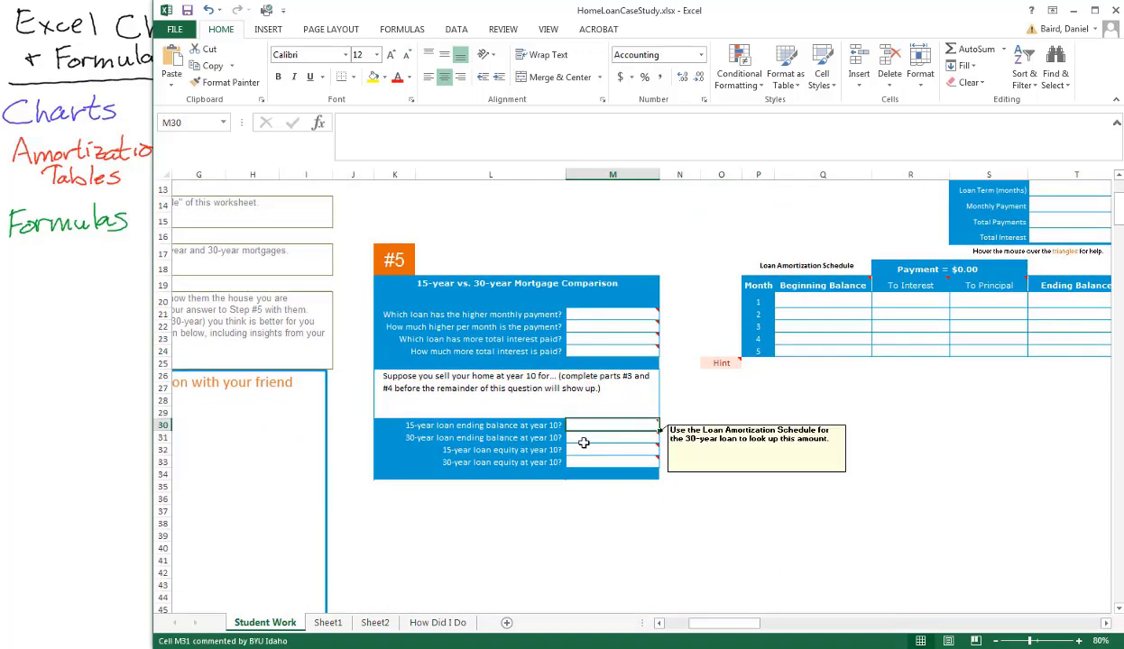
click(582, 449)
click(584, 462)
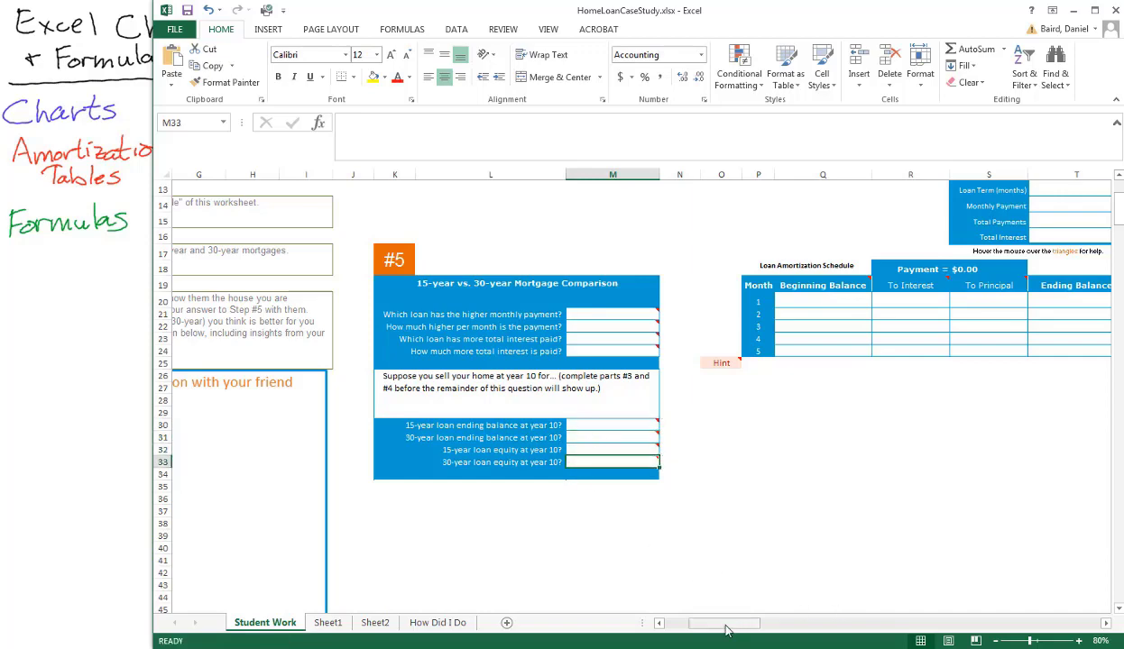
Step: View the #6 discussion task and switch to the SavingsLoanProject_Car.xlsx workbook
drag(726, 622, 705, 622)
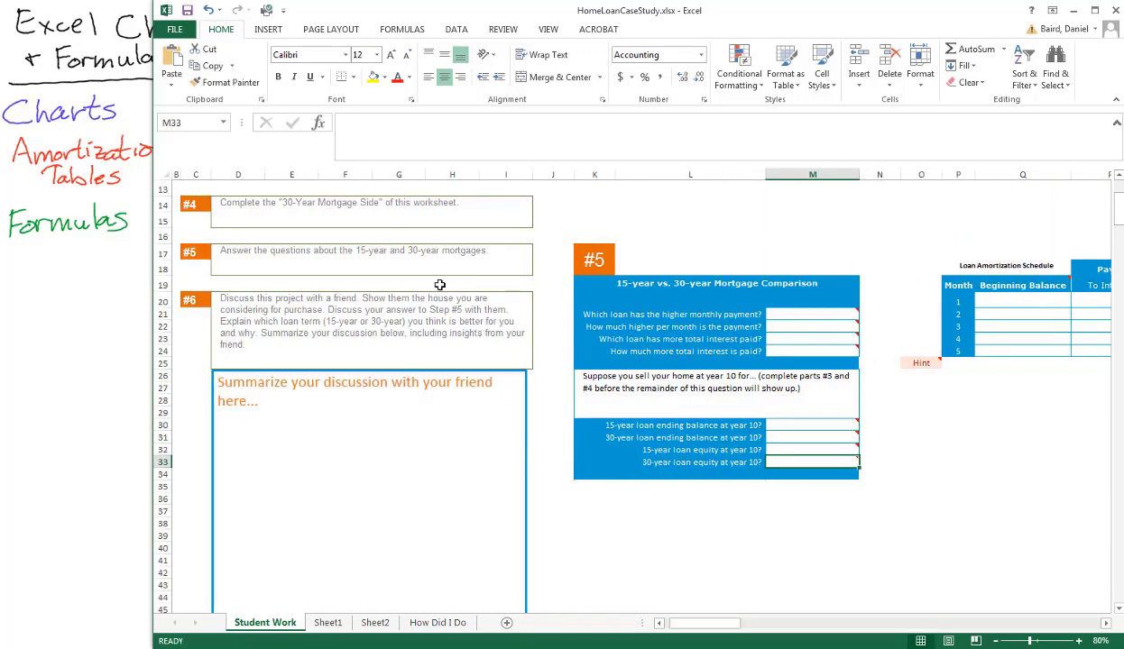
key(alt+Tab)
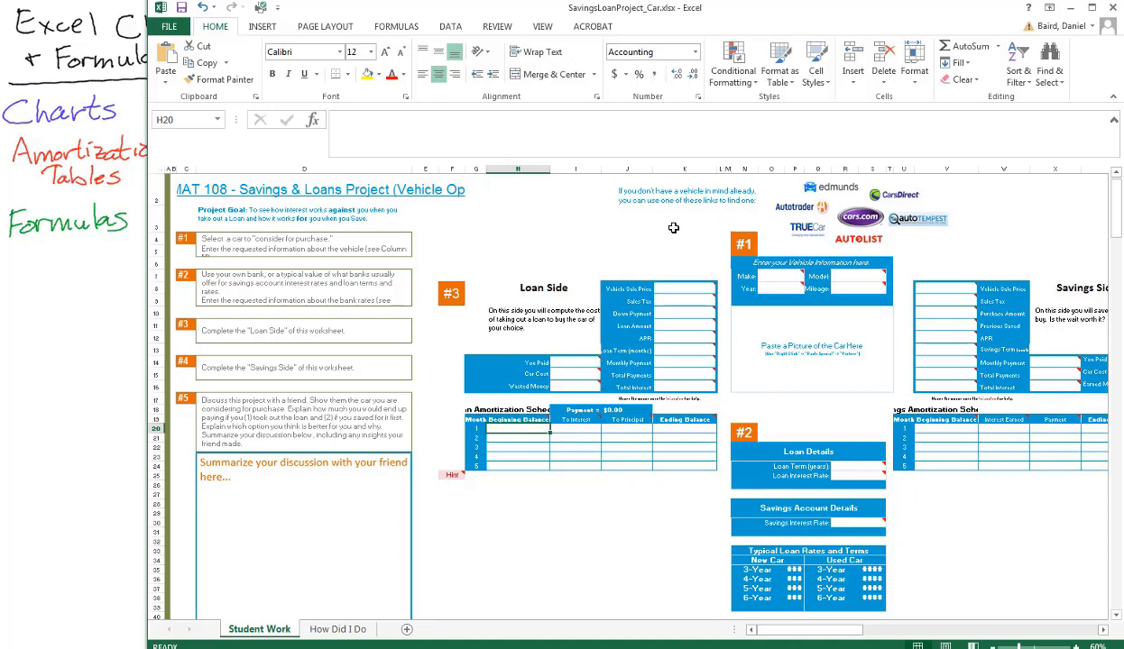
Step: Review the Savings Side inputs from Vehicle Sale Price to APR in V8 to V12 with their help notes
drag(769, 629, 792, 631)
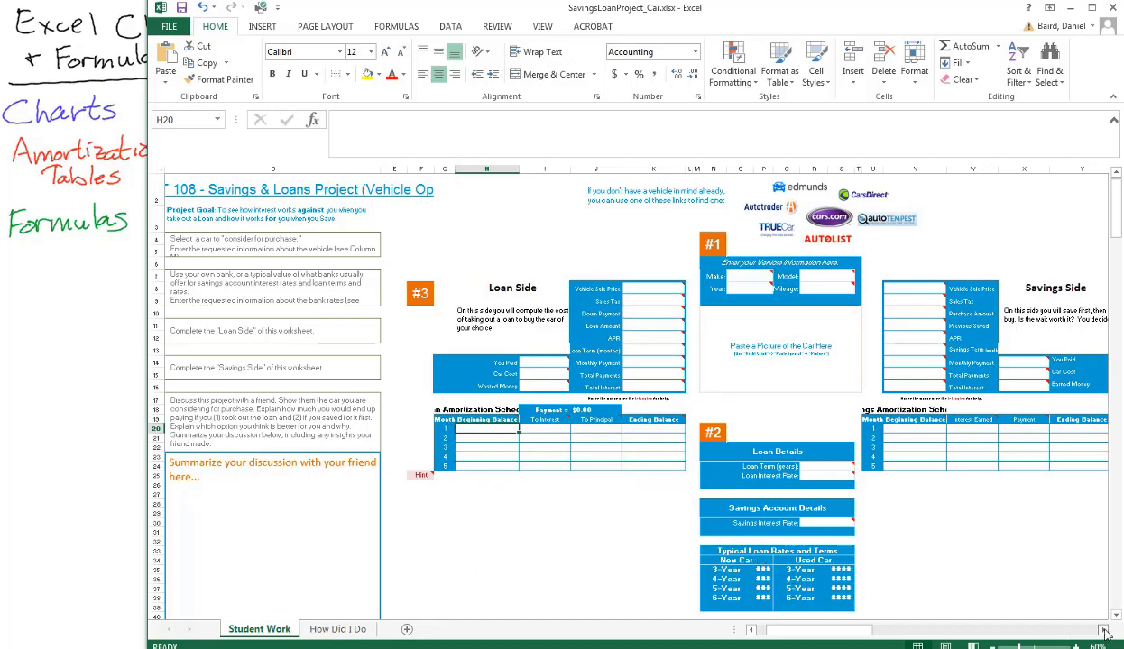
scroll(1064, 604, right, 3)
mouse_move(671, 291)
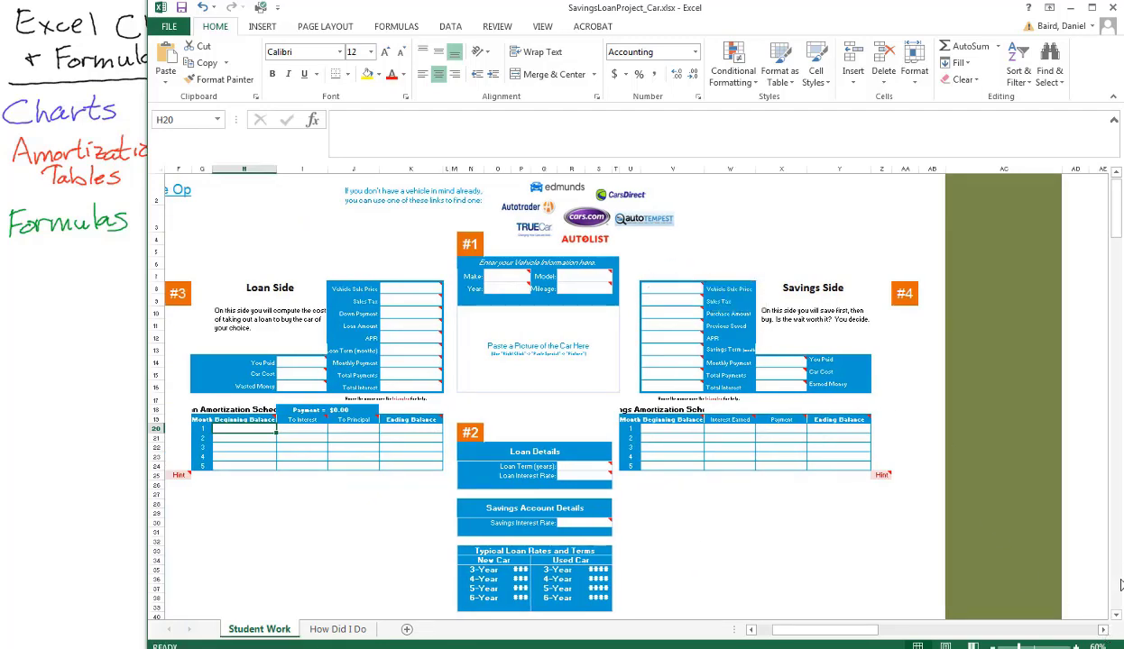
click(1078, 646)
click(1078, 647)
click(1076, 647)
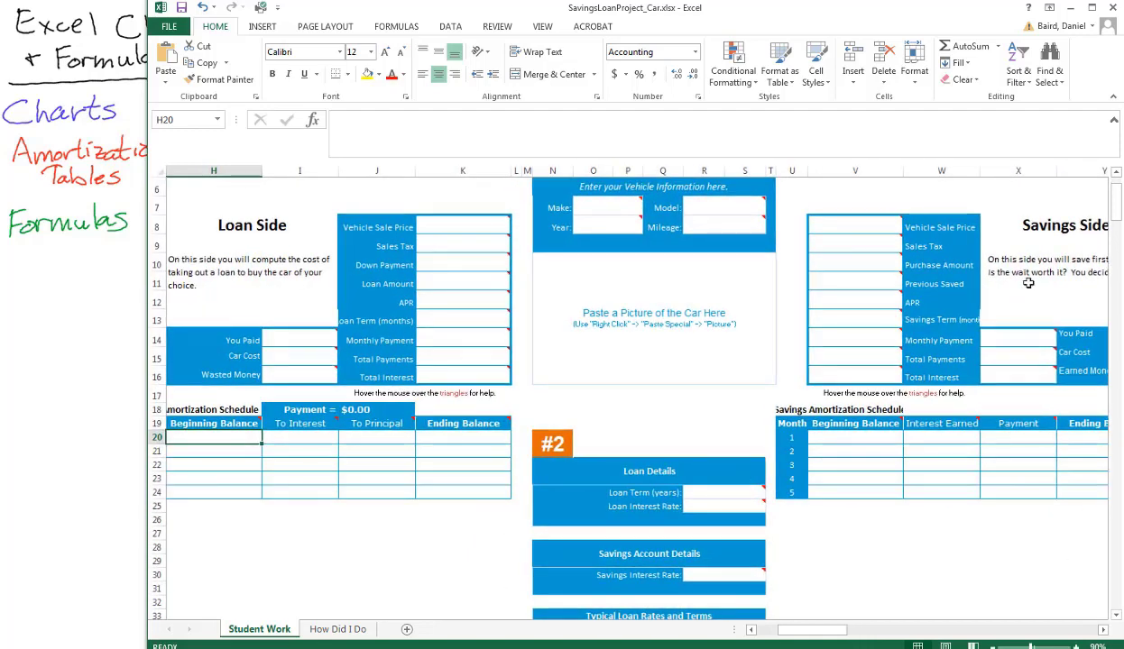
click(845, 223)
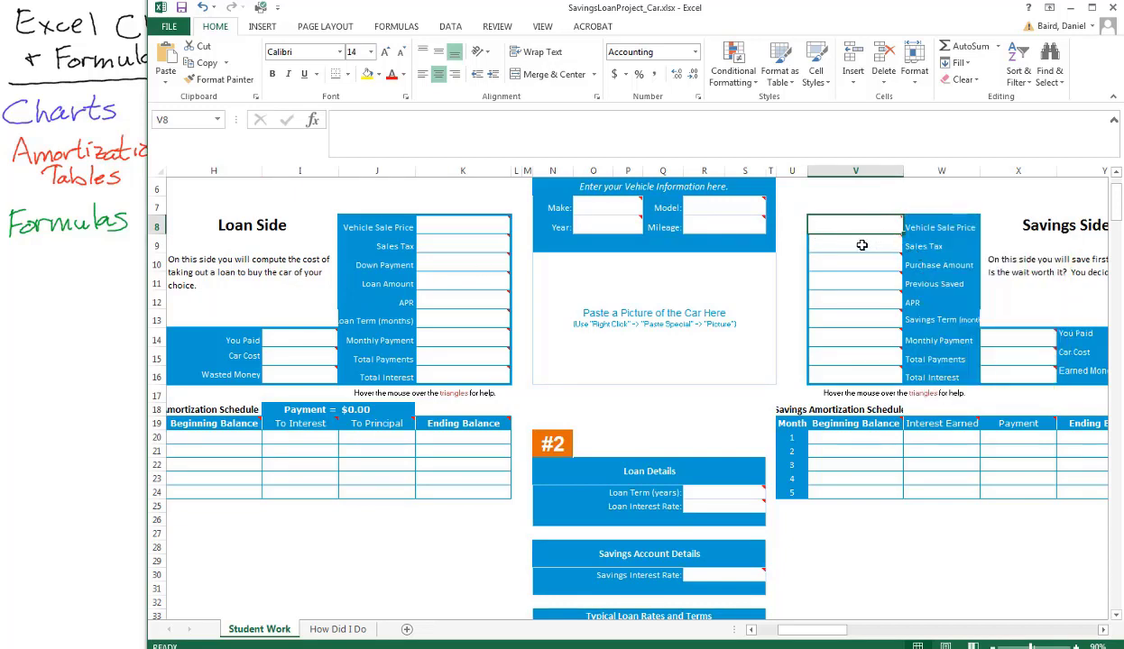
click(855, 244)
click(866, 265)
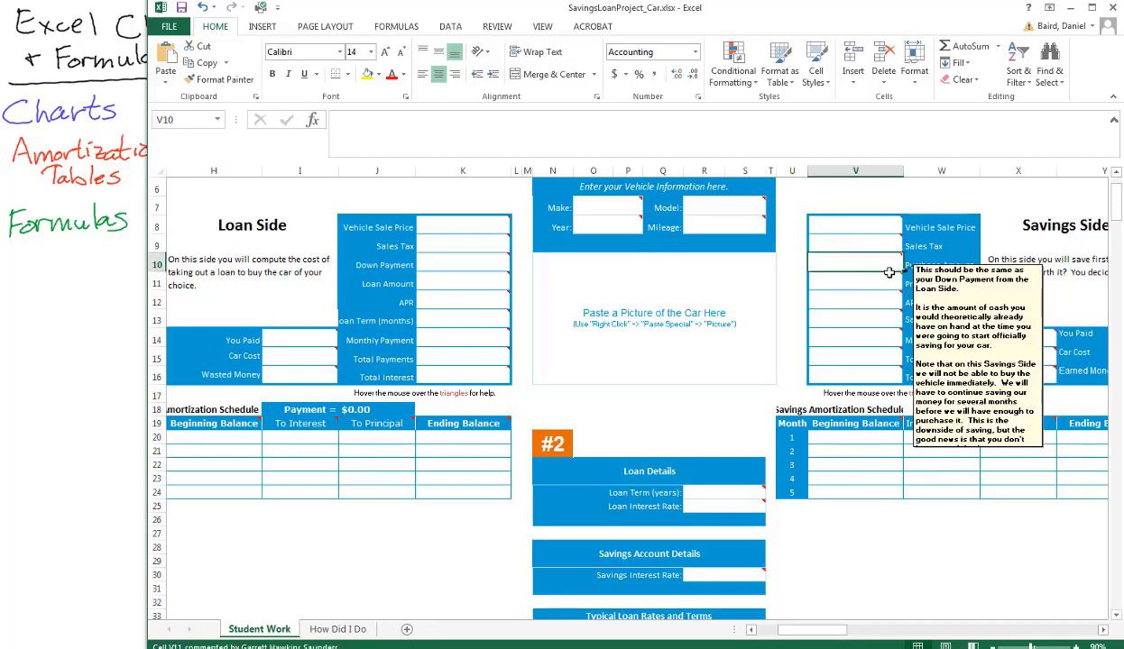
mouse_move(879, 320)
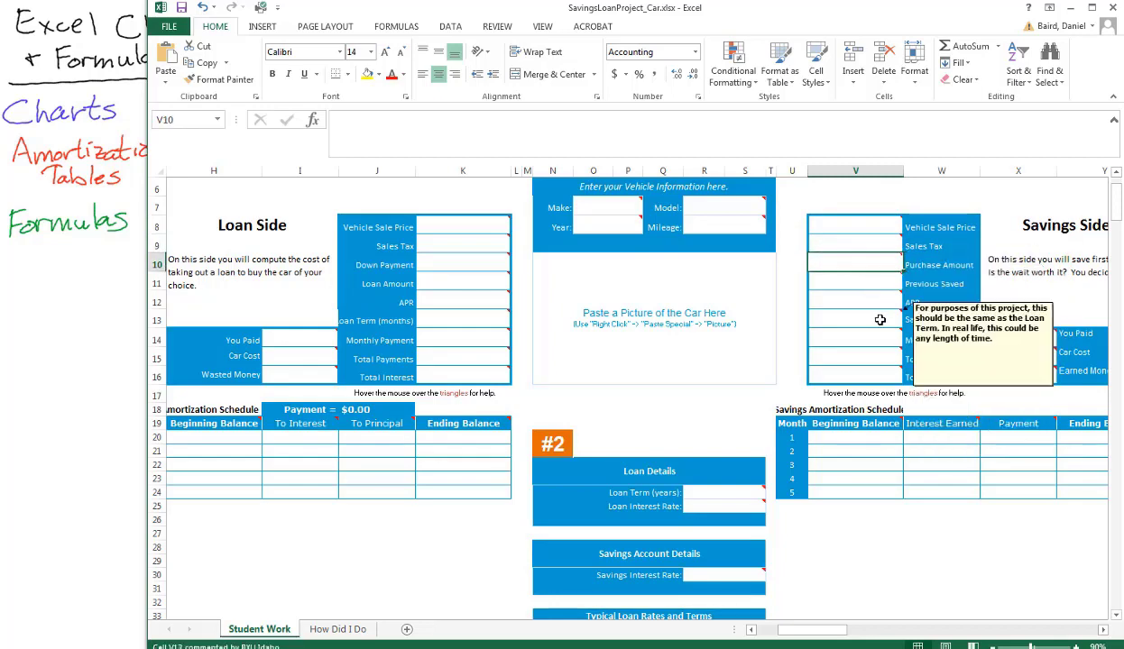
key(Down)
key(Down)
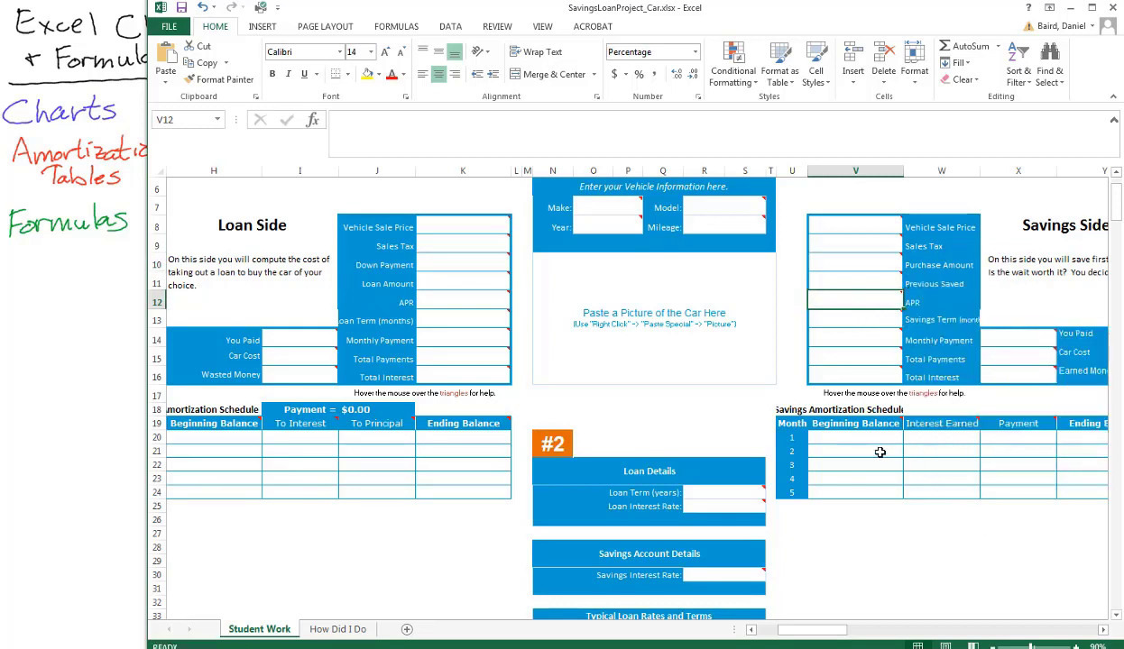
Step: Compare the Savings Term cell V13 with the Loan Term cell K13 using their help notes
click(860, 319)
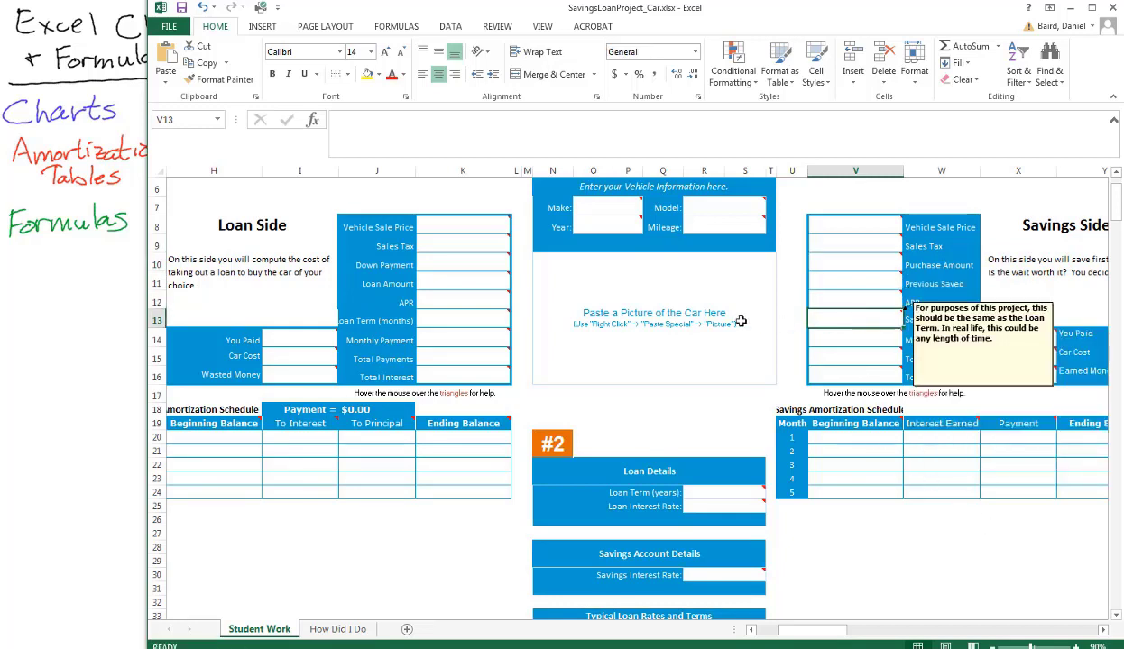
click(466, 322)
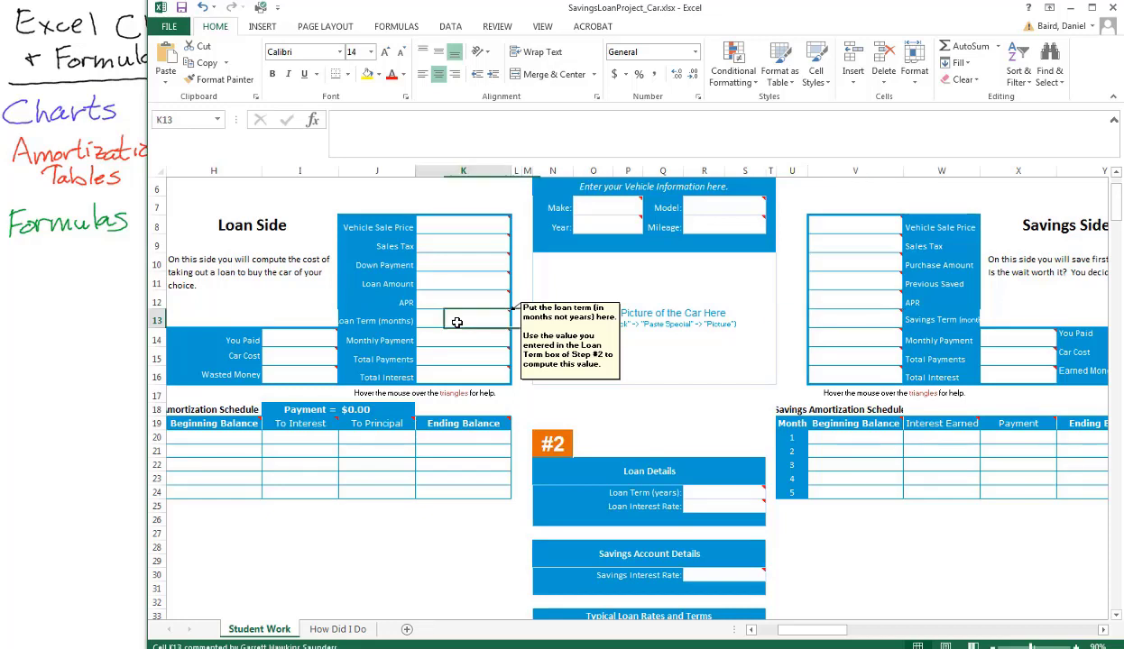
click(871, 318)
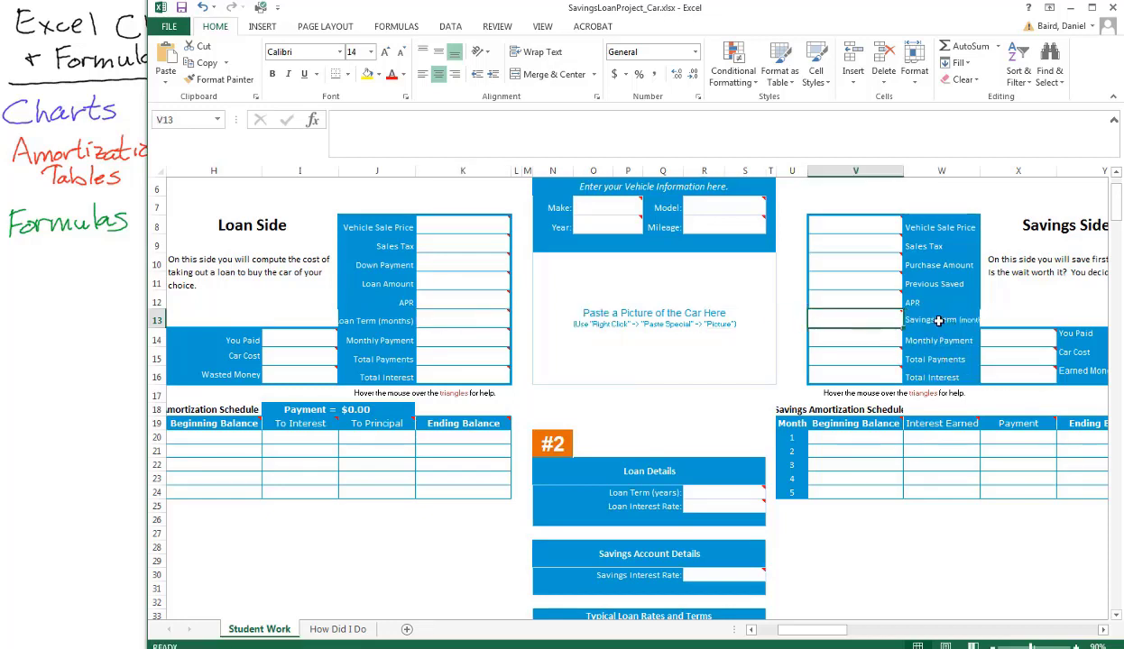
Step: Review the Monthly Payment and Total Payments cells on both the Savings Side and Loan Side, including the PMT help notes
click(859, 337)
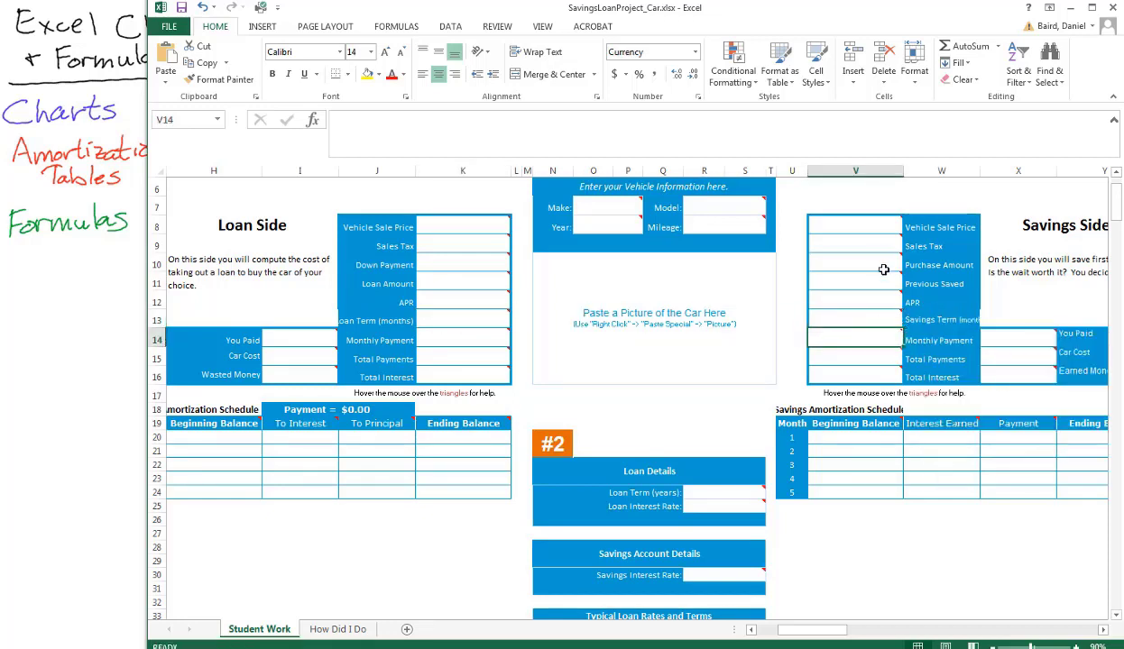
click(873, 229)
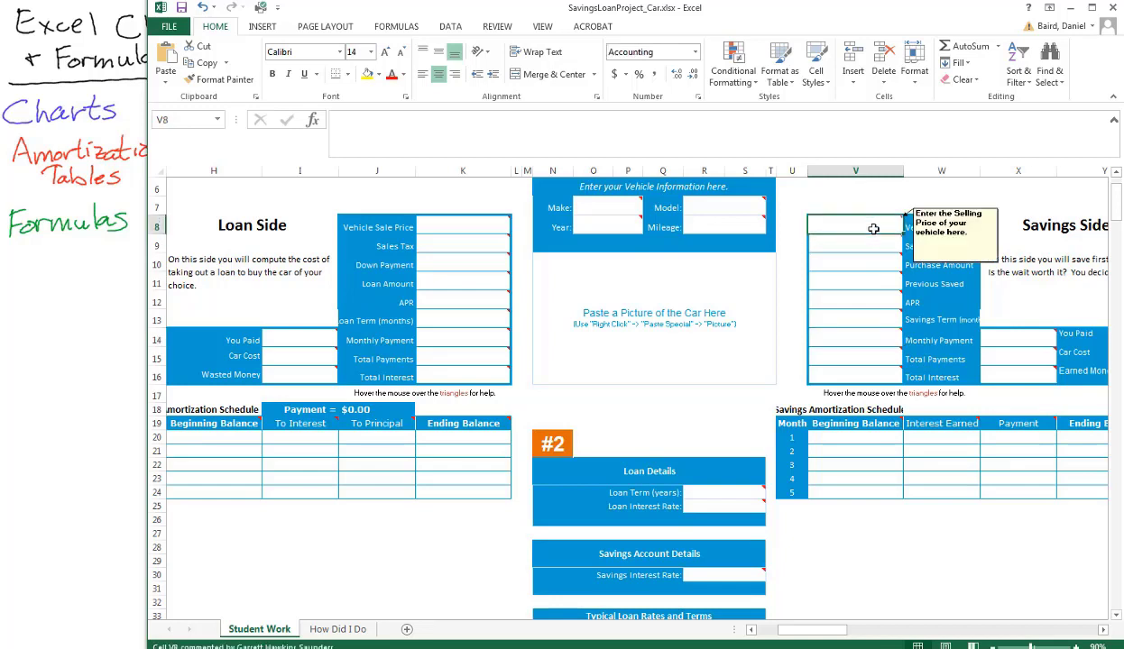
click(879, 343)
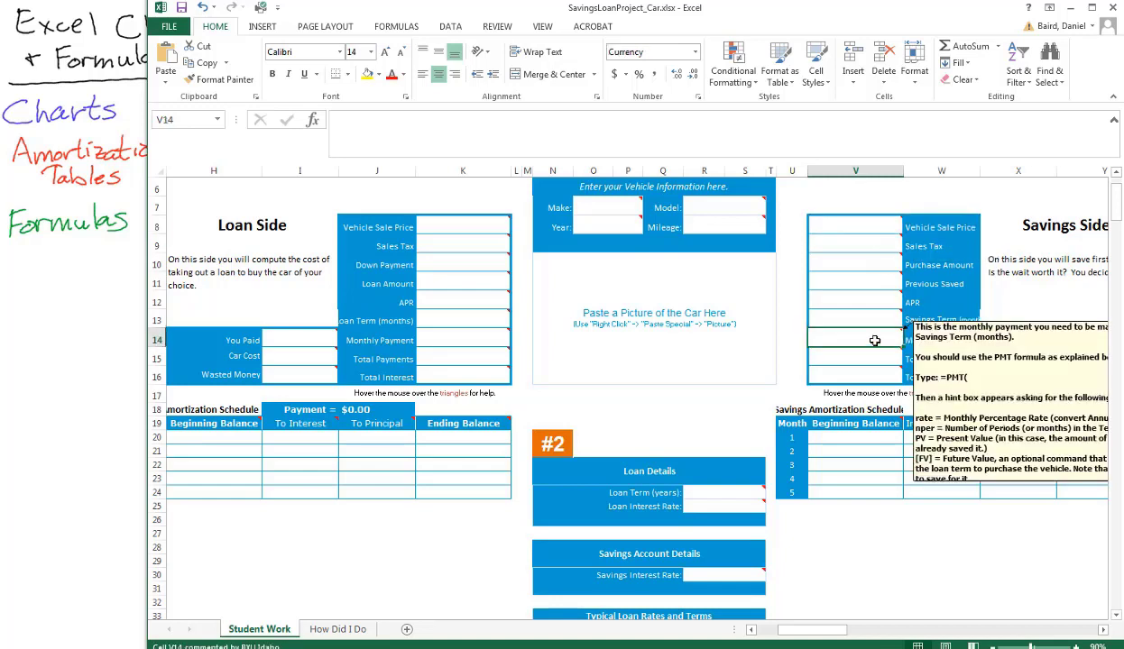
click(453, 336)
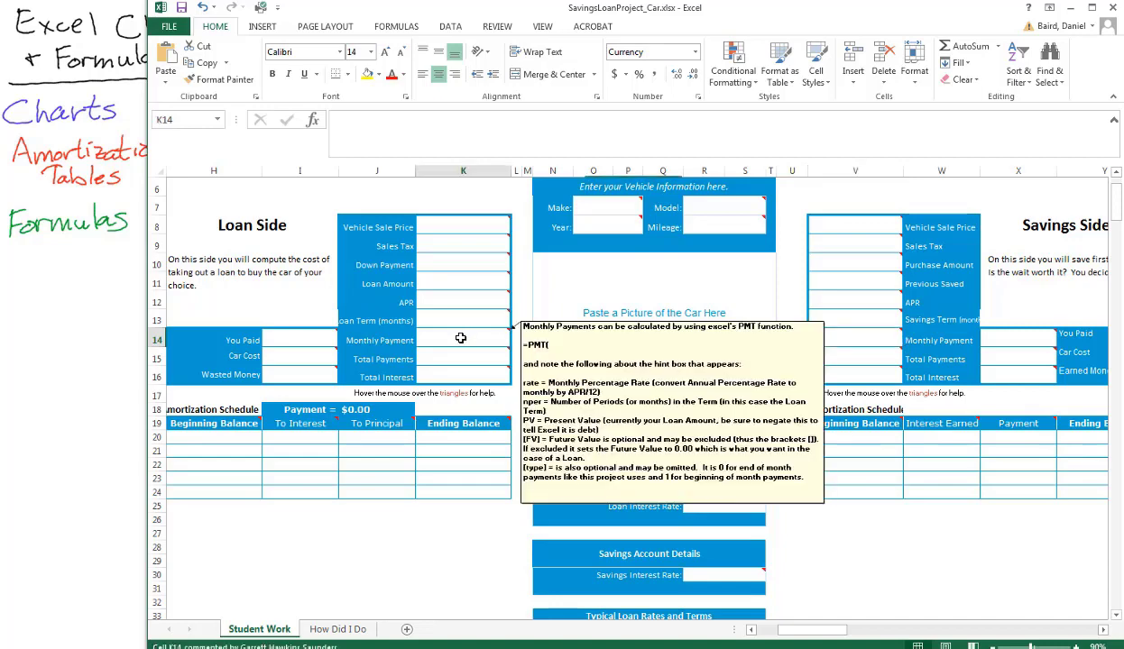
click(861, 360)
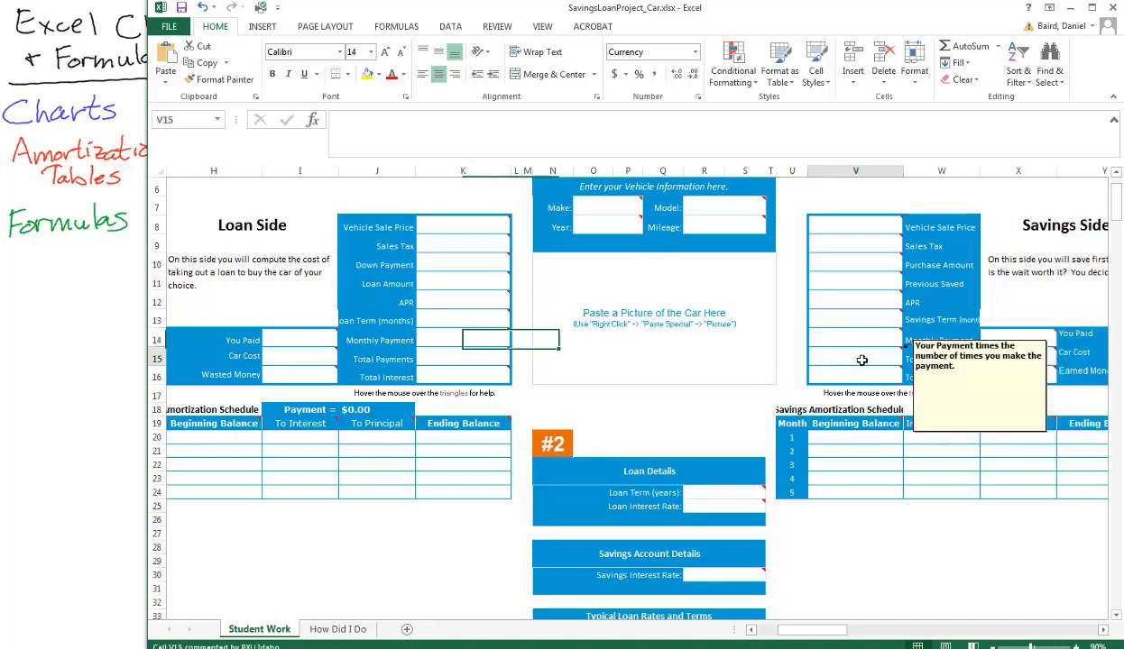
click(431, 356)
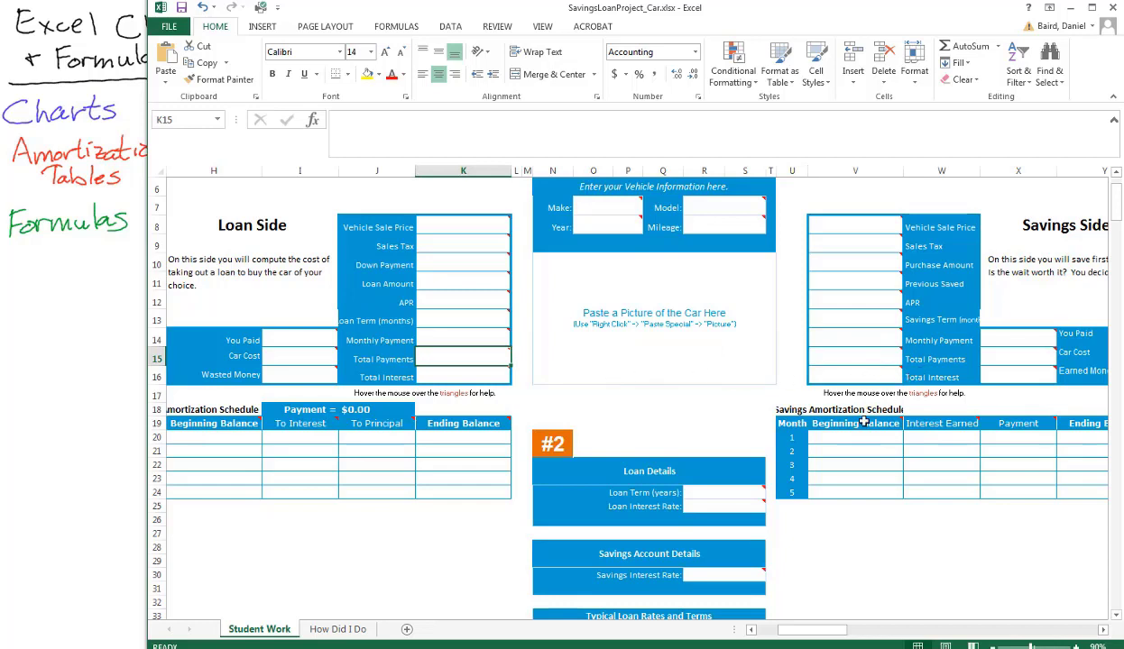
Step: Examine the Savings Amortization Schedule's month 1 row, relating its Beginning Balance to the Previous Saved cell V11
drag(849, 441, 1076, 464)
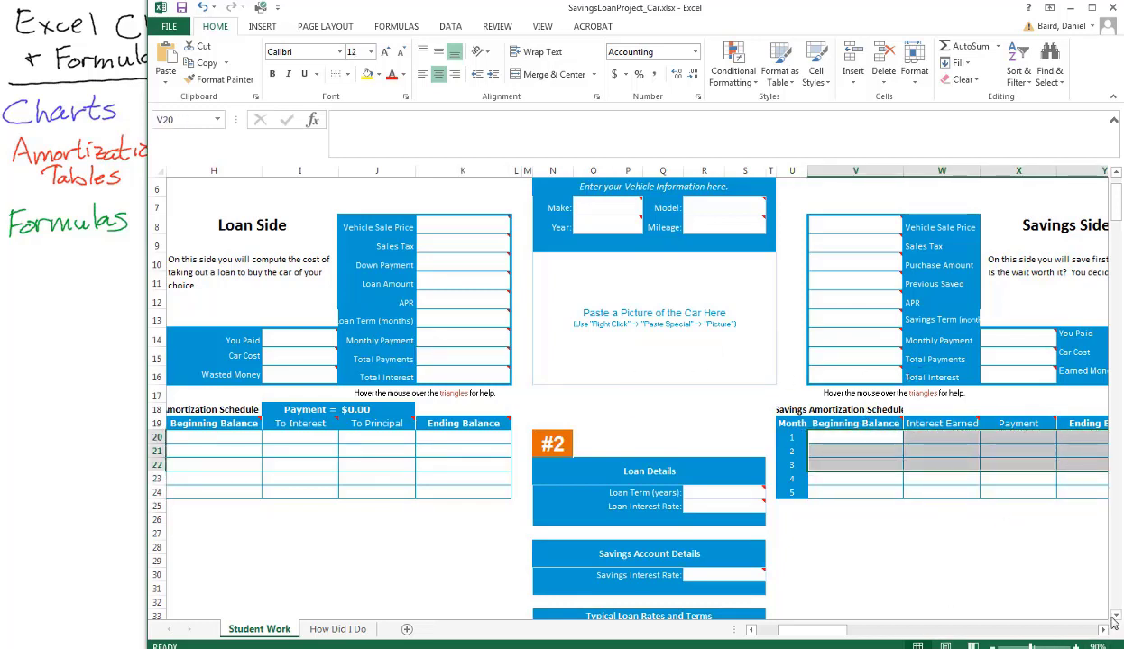
scroll(1091, 622, right, 2)
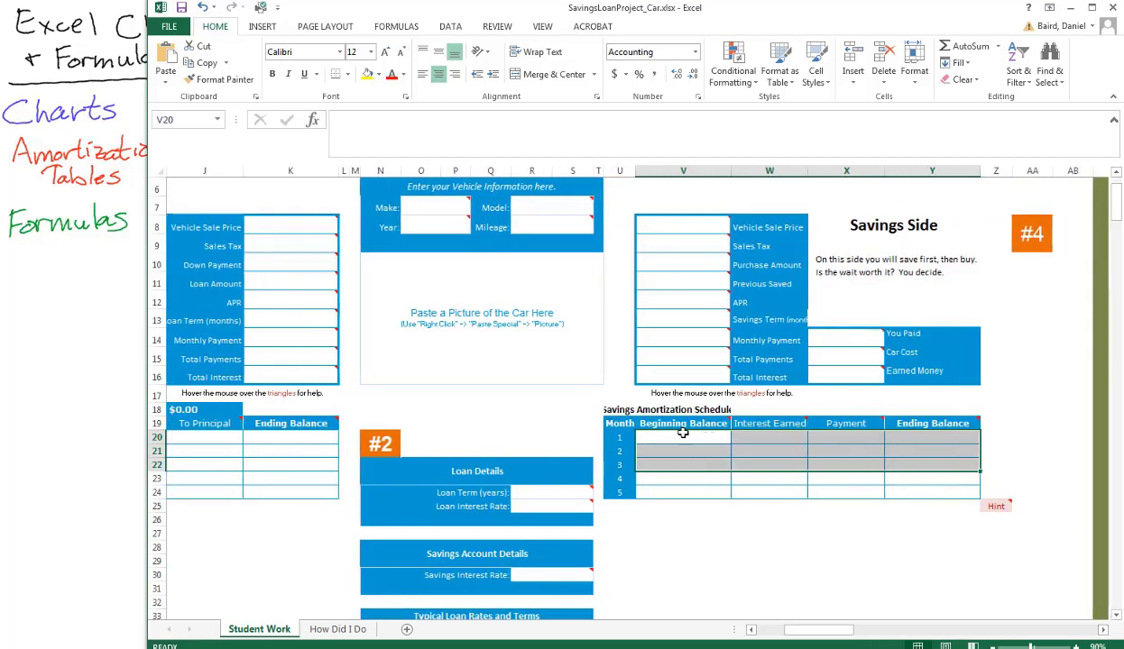
click(683, 433)
mouse_move(715, 301)
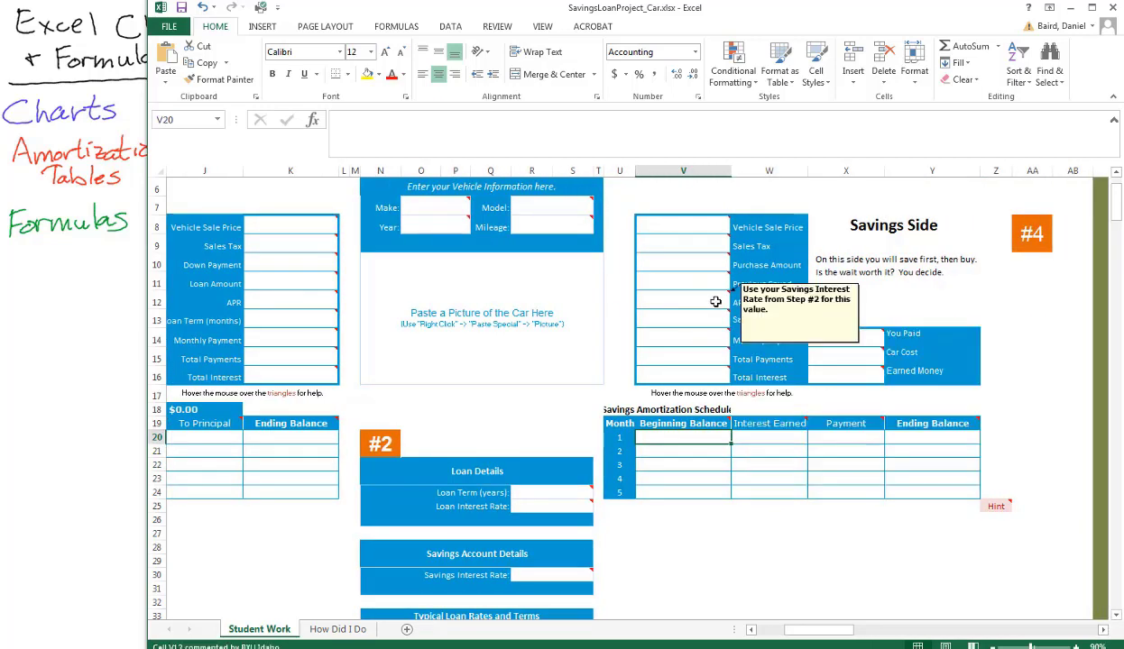
click(700, 282)
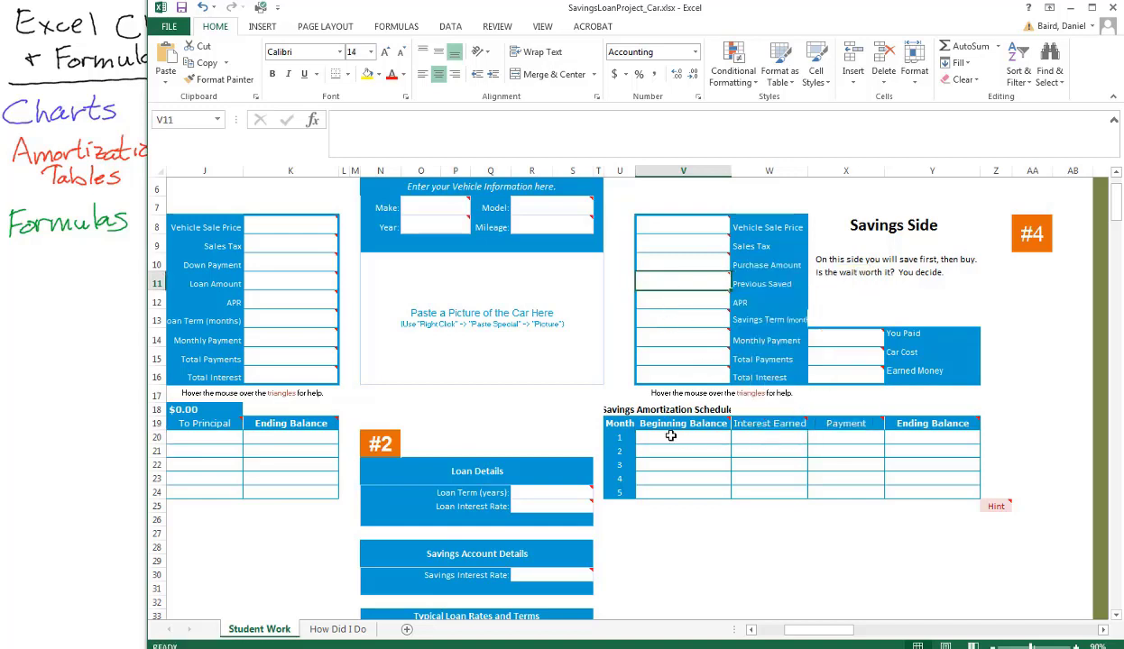
click(773, 438)
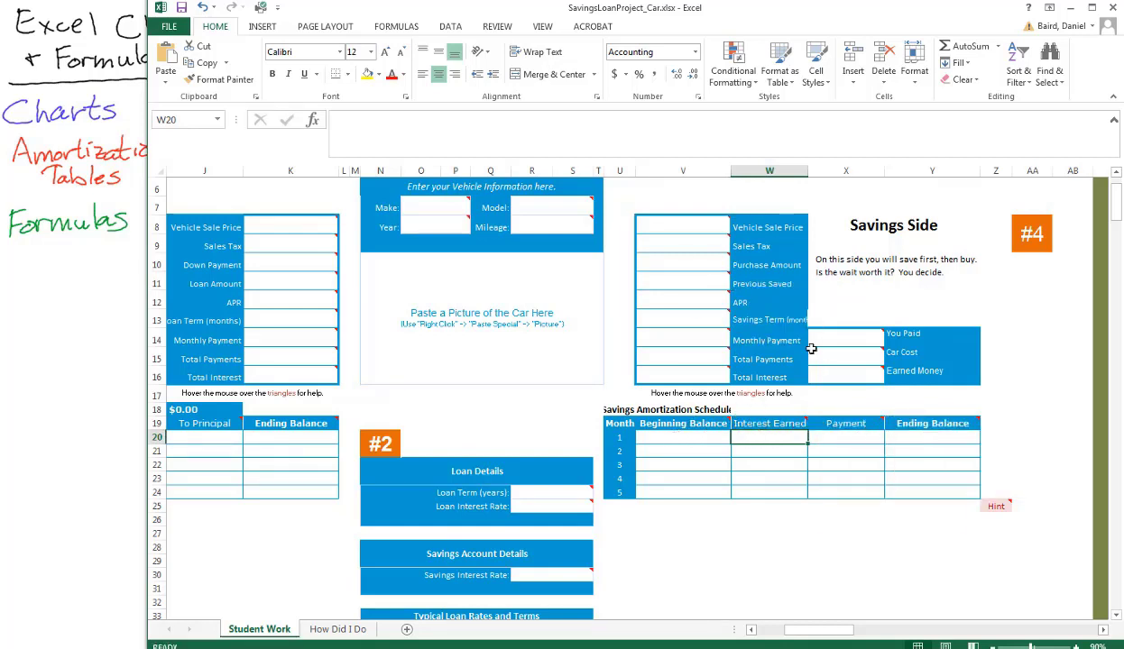
click(934, 438)
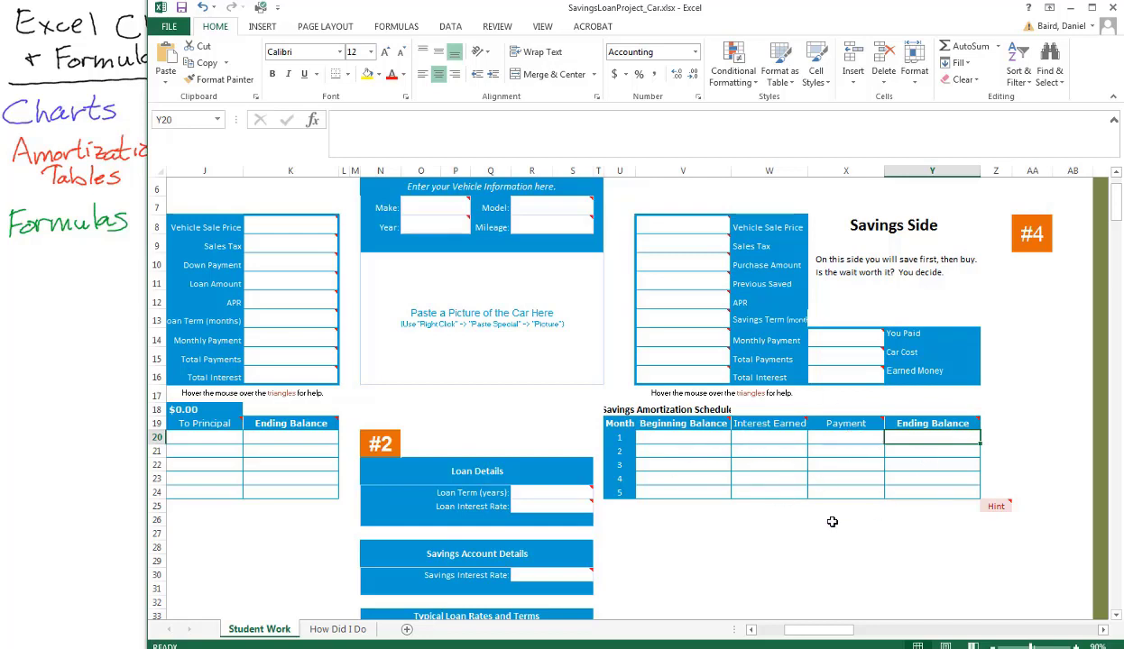
Step: Review the Savings Side's You Paid, Car Cost and Earned Money cells in X14 to X16
click(848, 337)
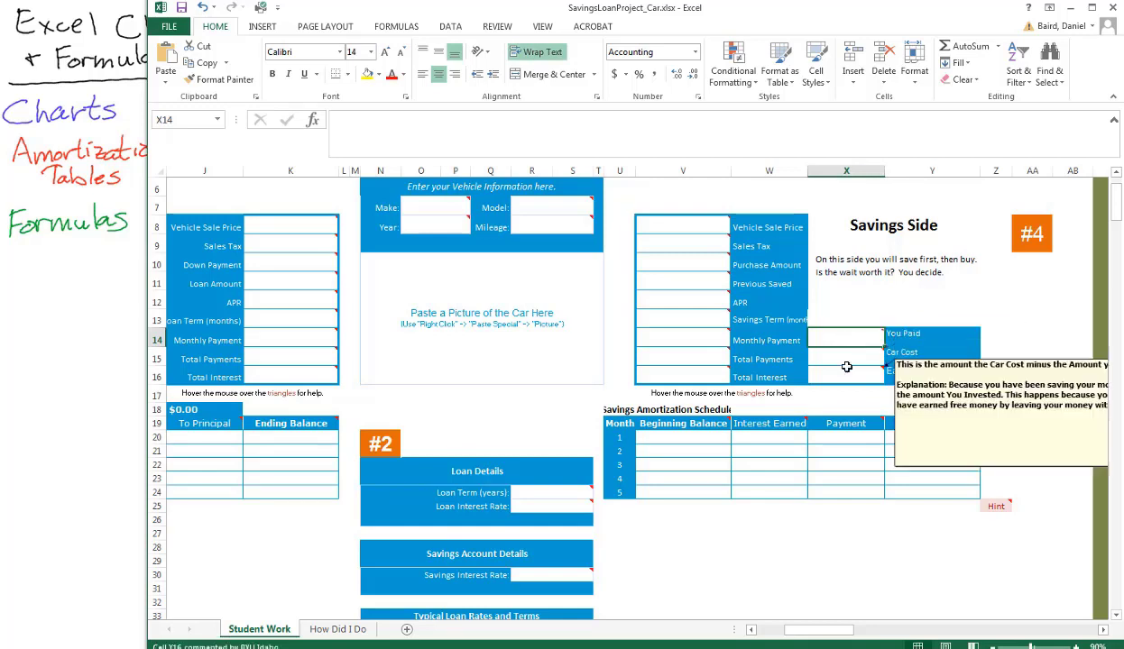
click(846, 359)
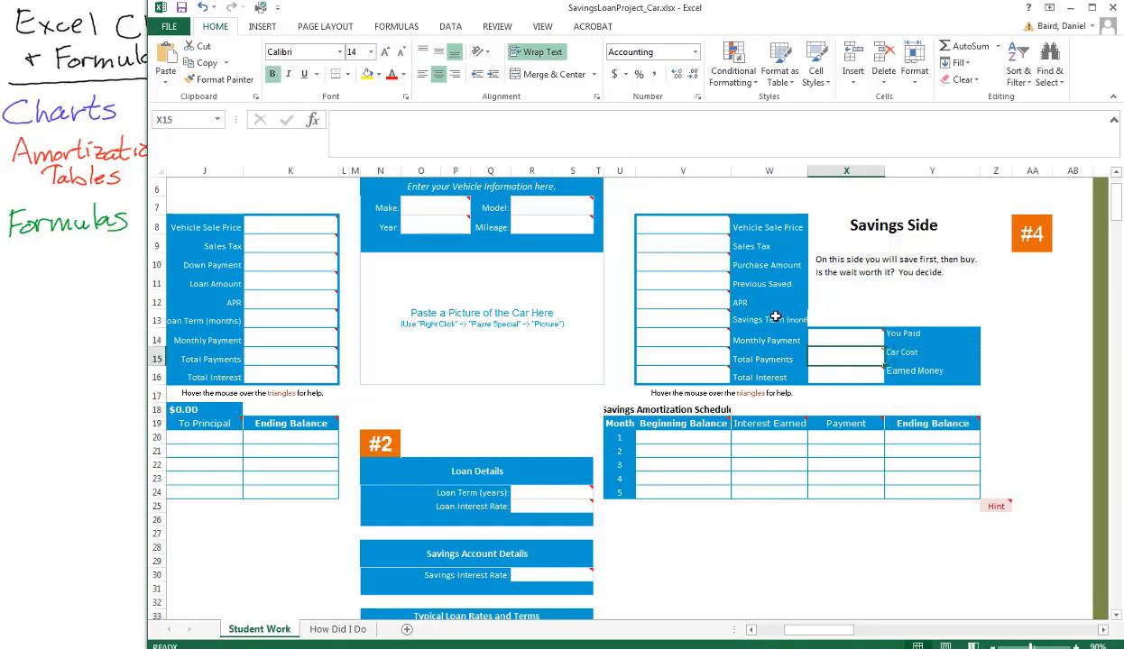
mouse_move(838, 374)
Step: Switch to the handwritten notes page and write the beginning of the PMT formula, "=-PM", in green beside the heading
drag(837, 631, 810, 638)
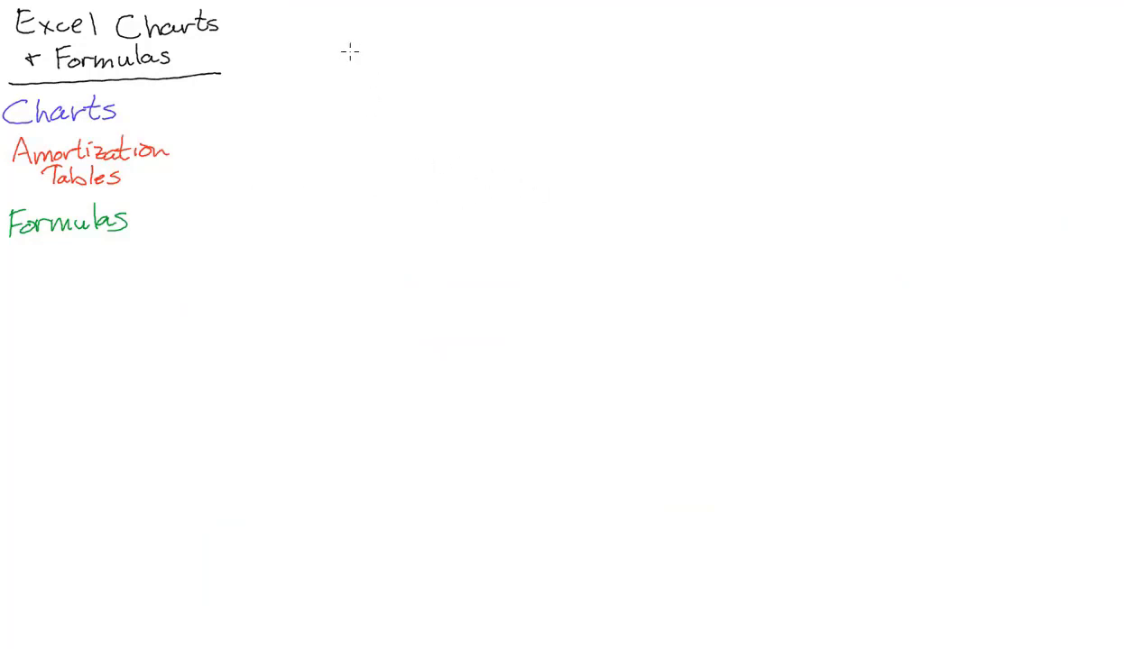
mouse_move(383, 42)
mouse_down()
mouse_move(402, 38)
mouse_move(418, 54)
mouse_up()
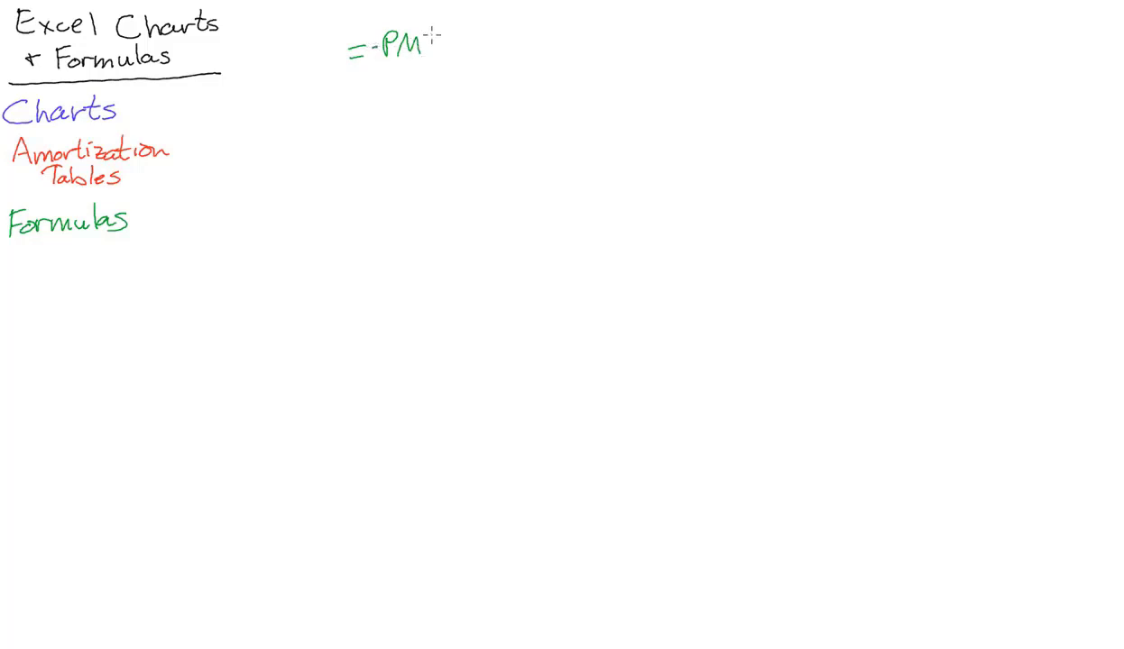